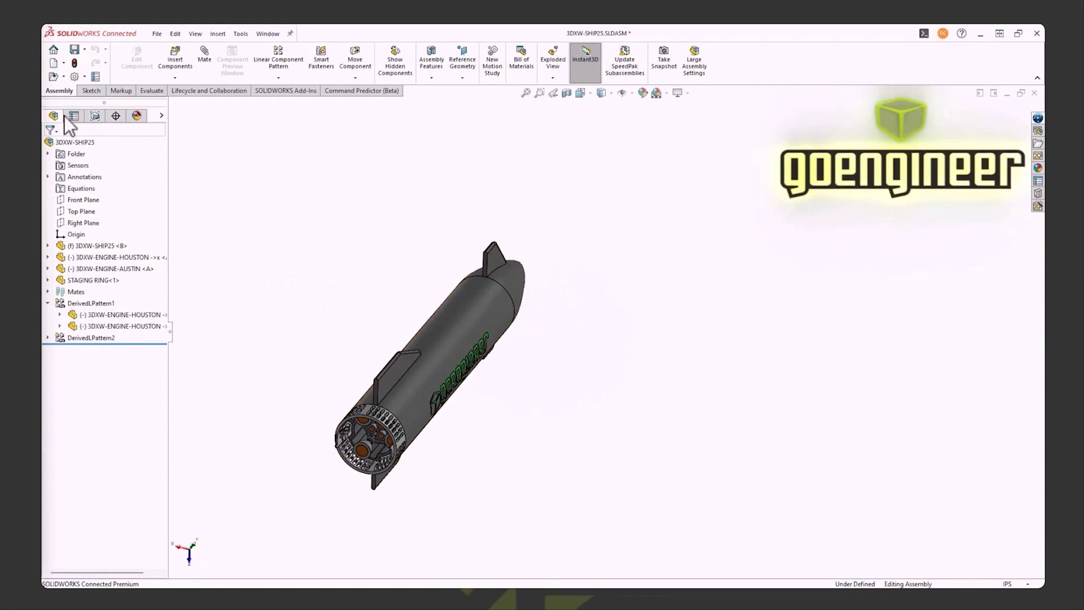
Explode the rocket assembly with its saved exploded view, inspect it, and collapse it again.
click(95, 115)
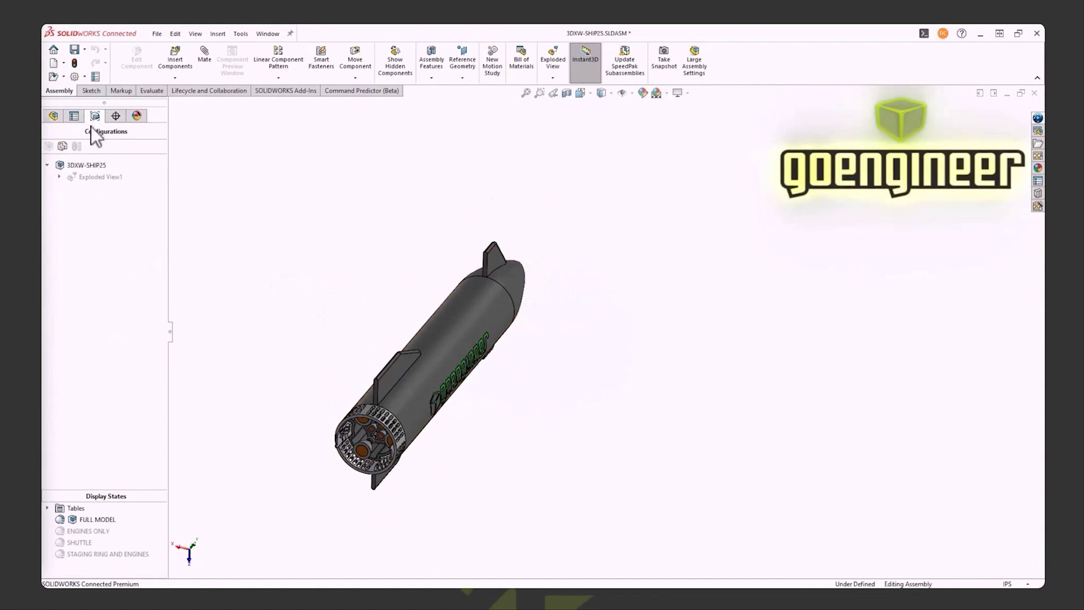
double_click(95, 177)
middle_drag(424, 367, 407, 321)
double_click(108, 177)
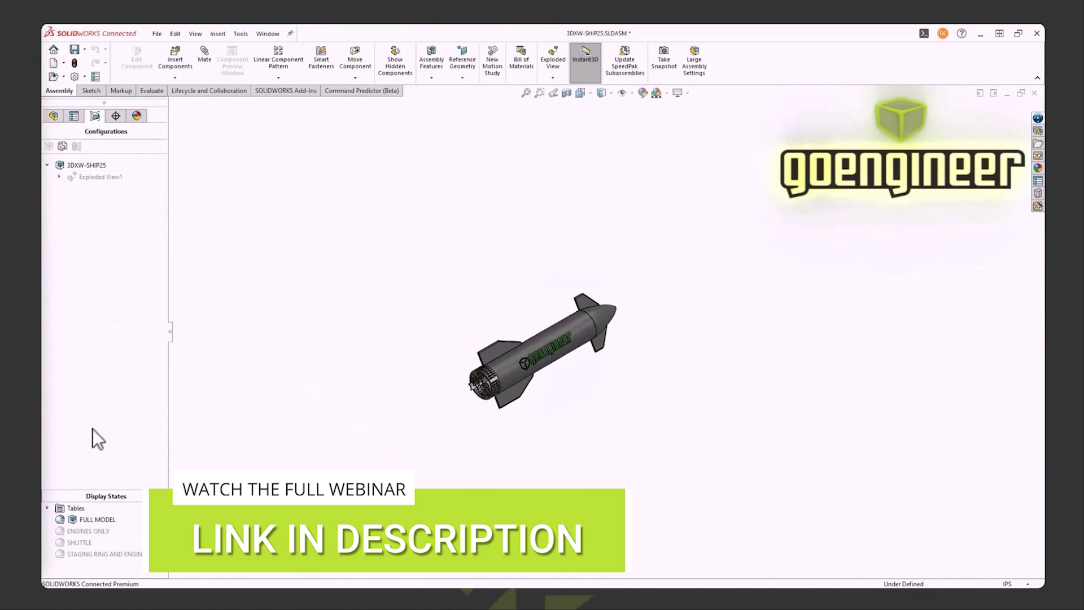
Review the ENGINES ONLY, SHUTTLE and STAGING RING AND ENGINES display states, then reactivate FULL MODEL.
double_click(96, 531)
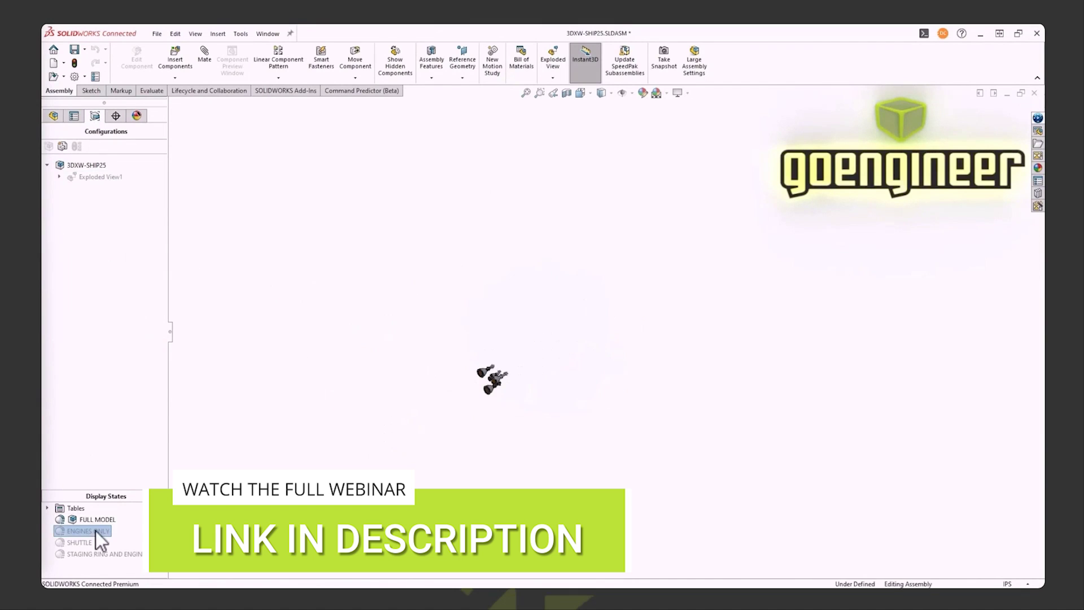
scroll(524, 382, down, 3)
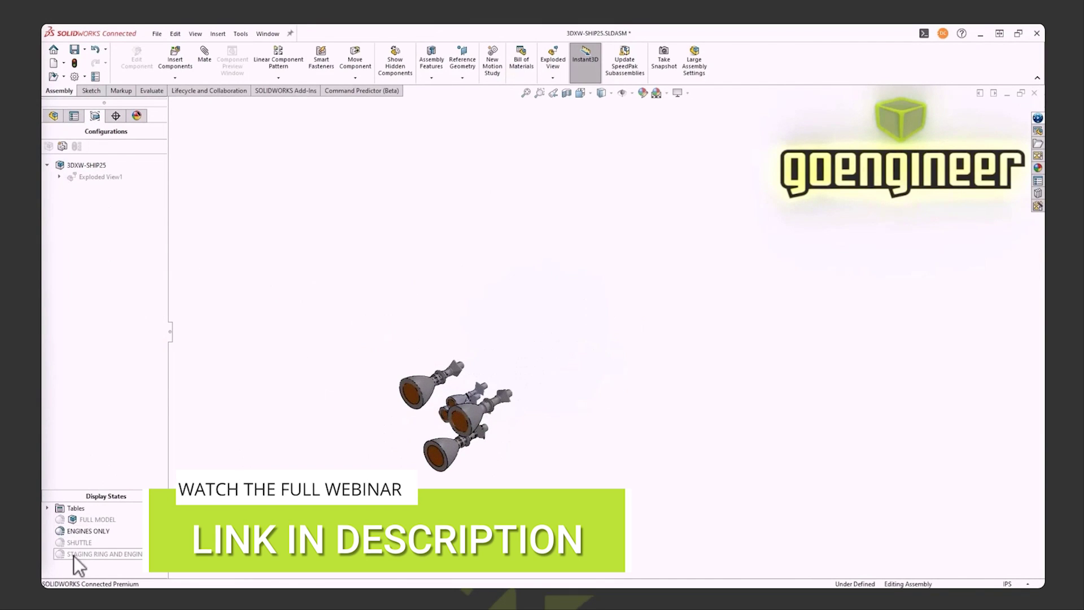
double_click(84, 541)
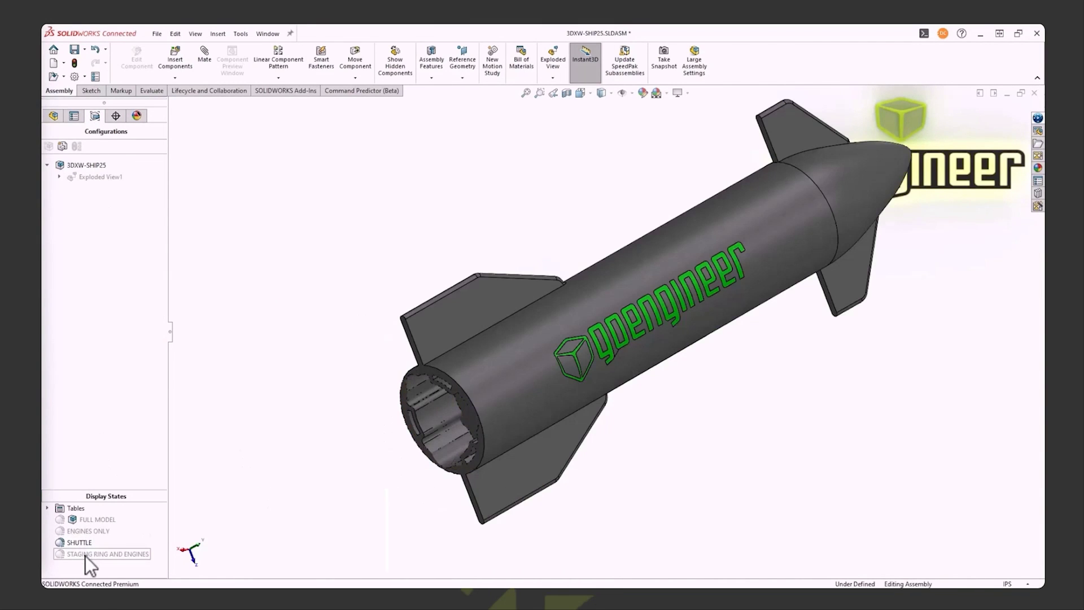
double_click(86, 555)
middle_drag(311, 387, 357, 469)
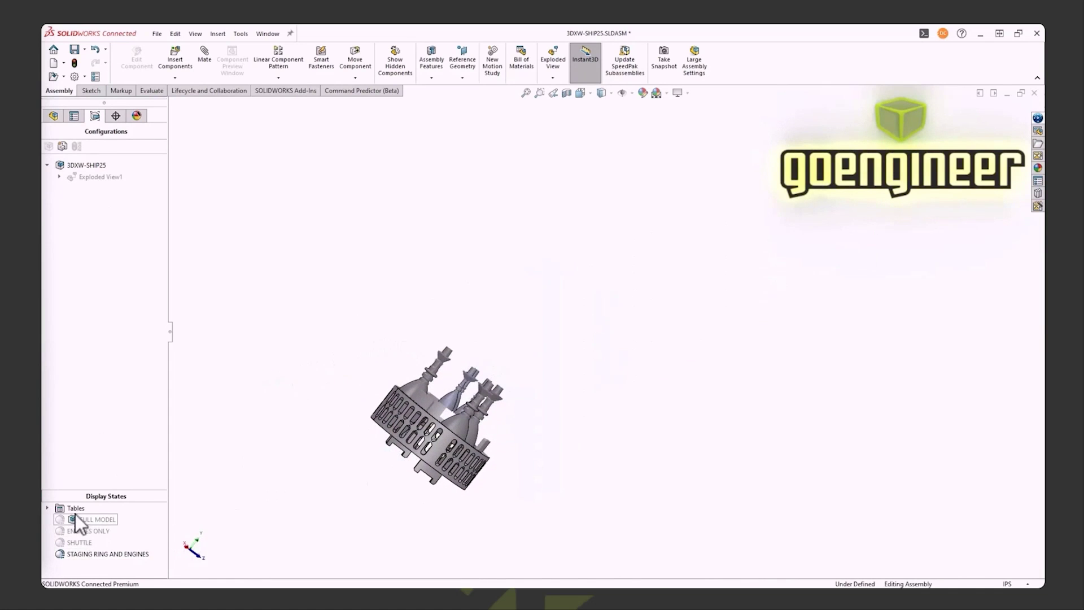
double_click(92, 519)
scroll(565, 265, down, 5)
scroll(660, 268, up, 5)
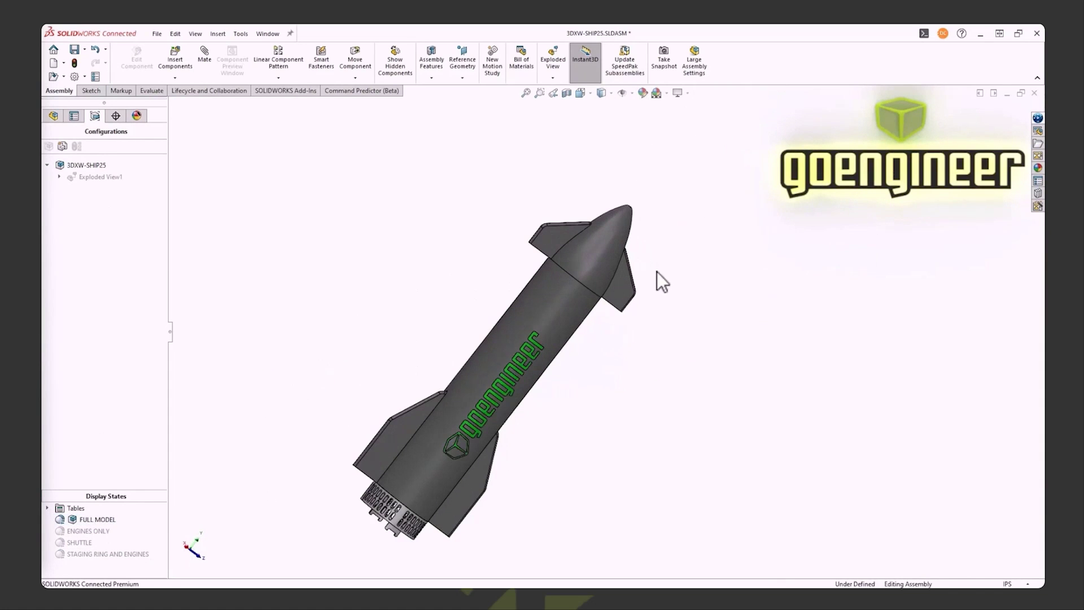
scroll(587, 408, down, 2)
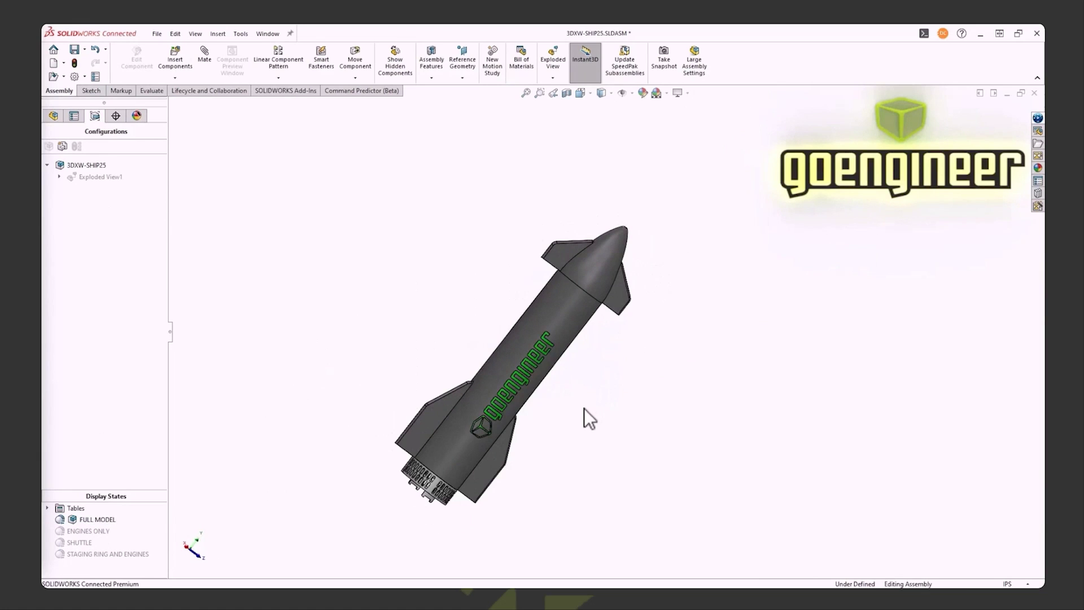
Make a drawing from the rocket assembly using the custom template whose name ends in C-IN.
click(156, 35)
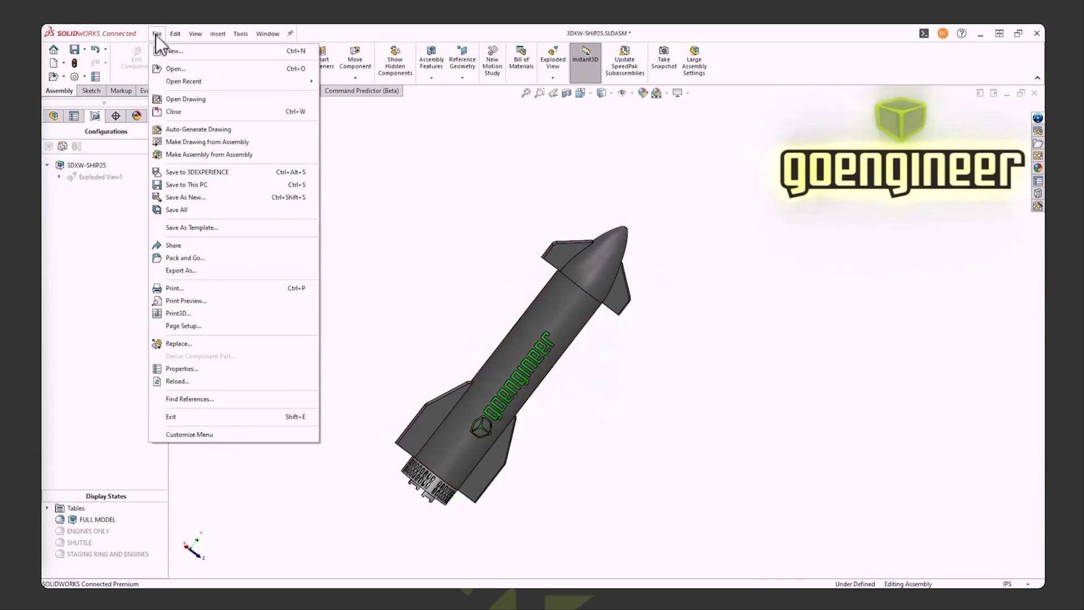
click(178, 139)
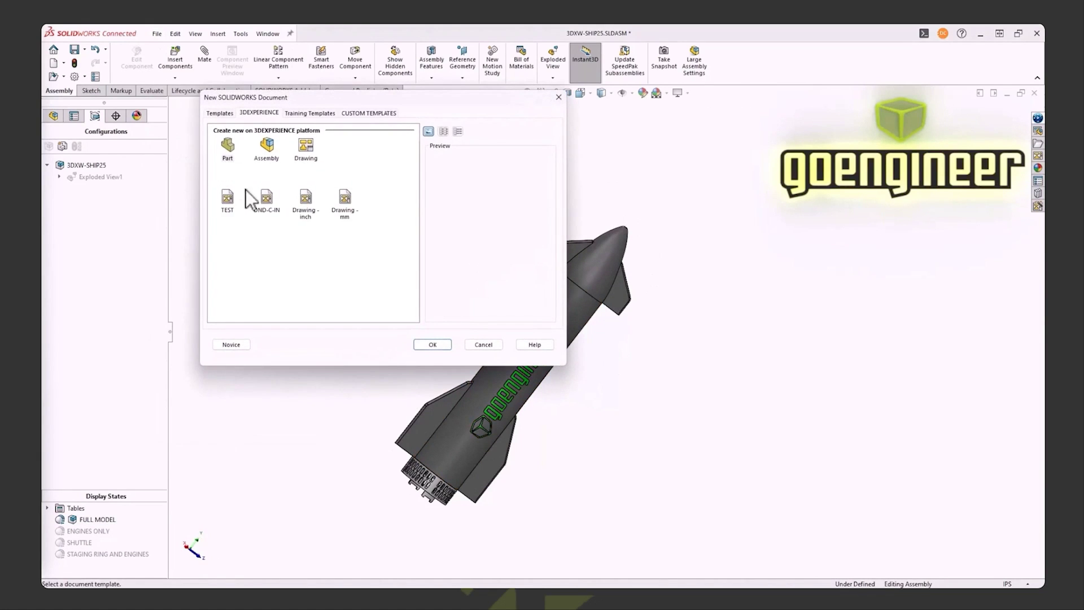
click(267, 202)
click(432, 343)
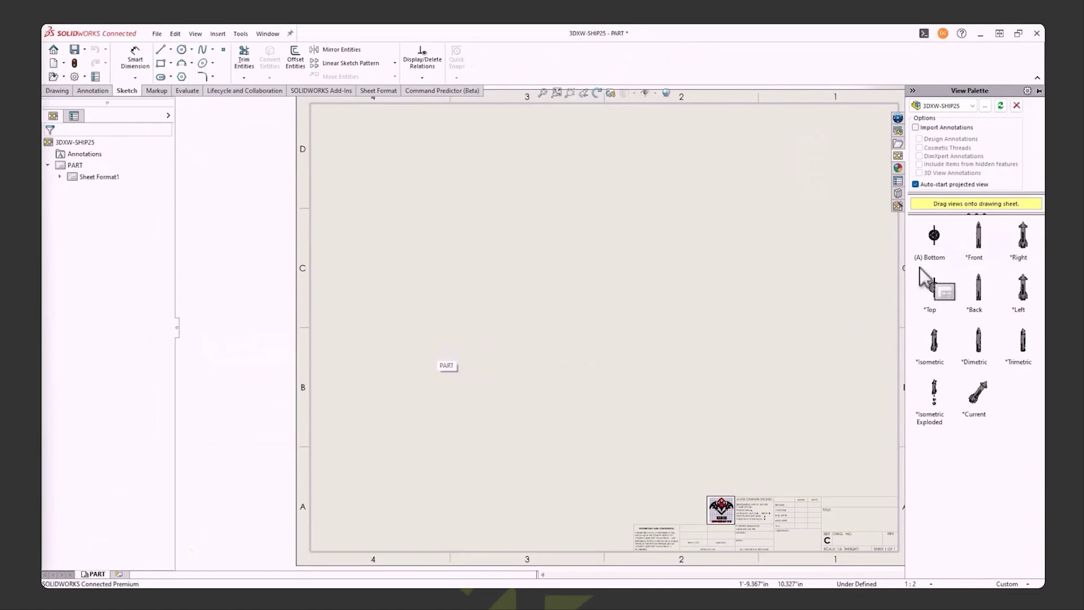
Place the Right view mid-sheet and add projected views to its left, above it and below it.
drag(1021, 237, 567, 322)
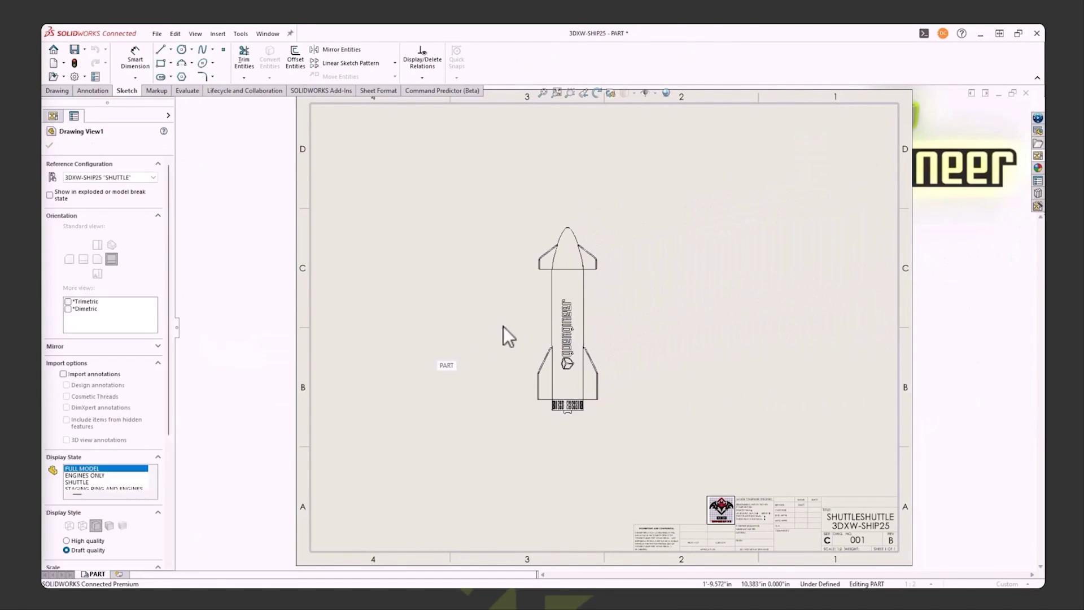
click(409, 330)
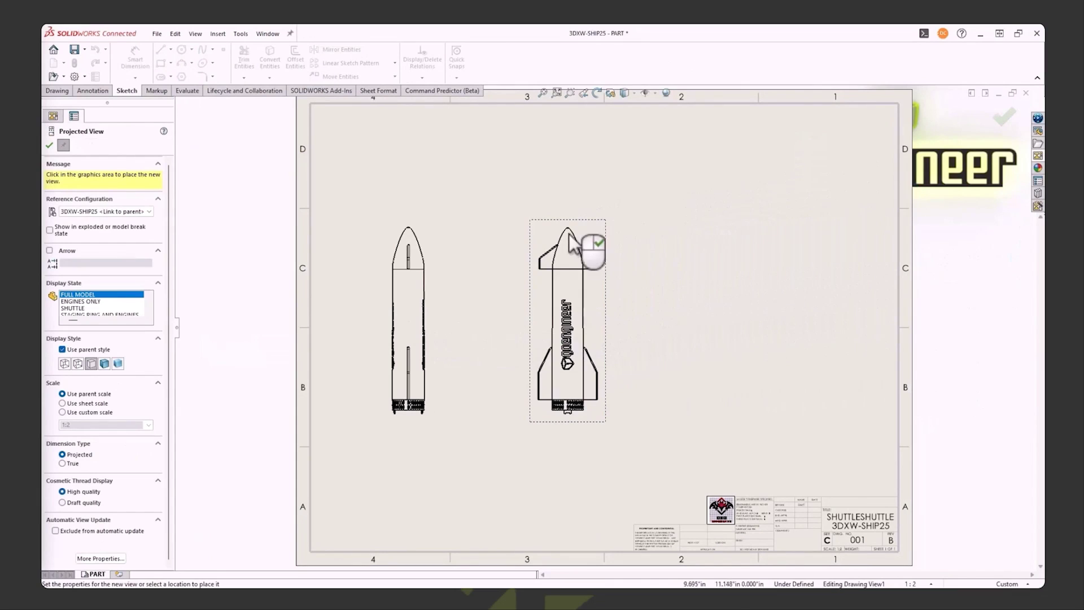
click(569, 156)
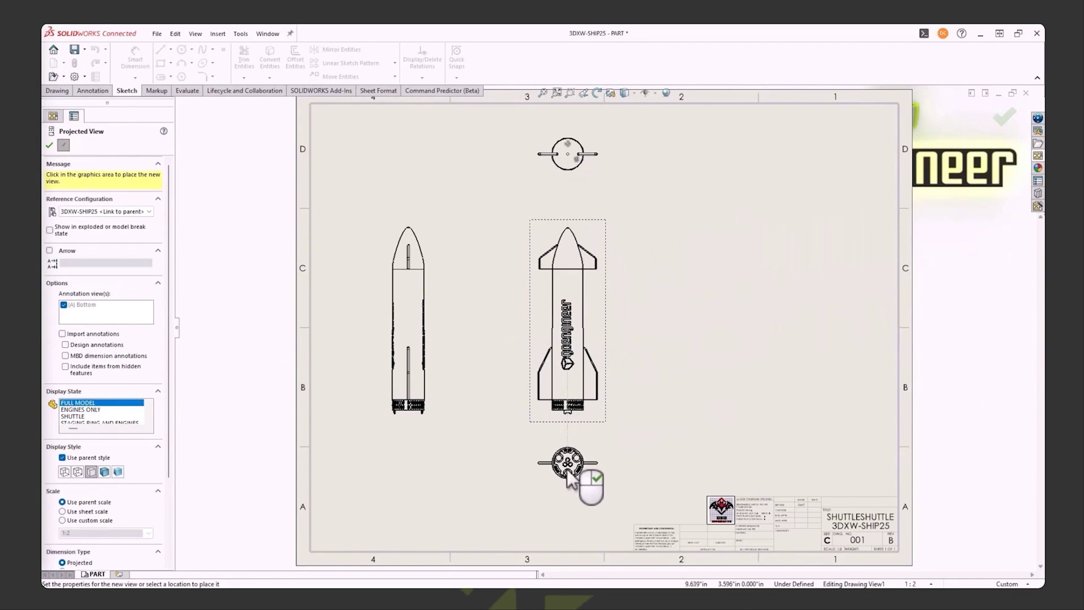
click(567, 473)
right_click(566, 473)
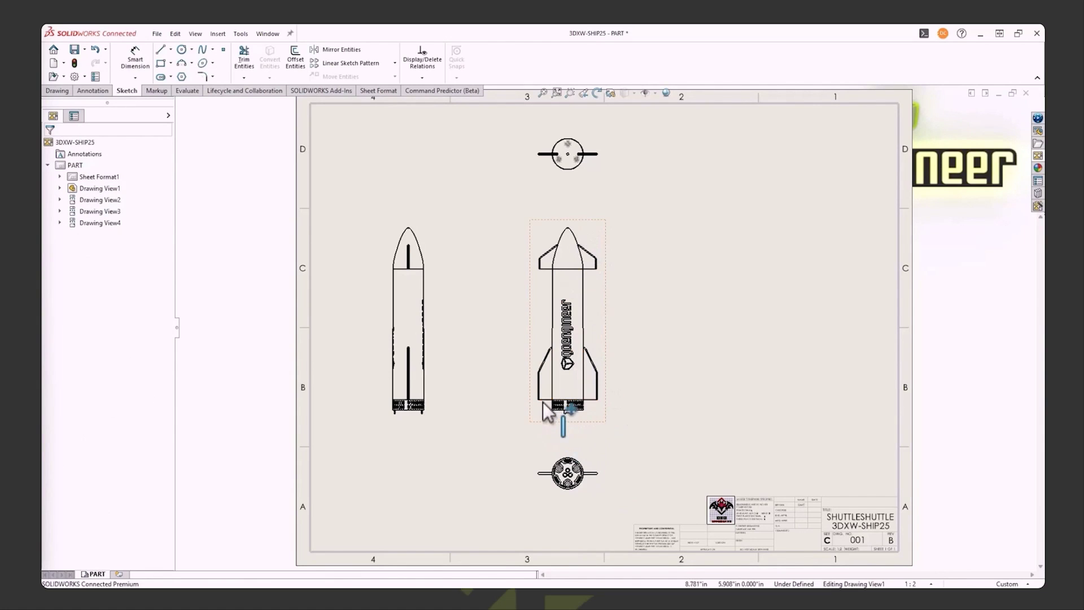
Define a section with a vertical cutting line through the centre of the main view, using auto hatching with randomized scale.
click(58, 90)
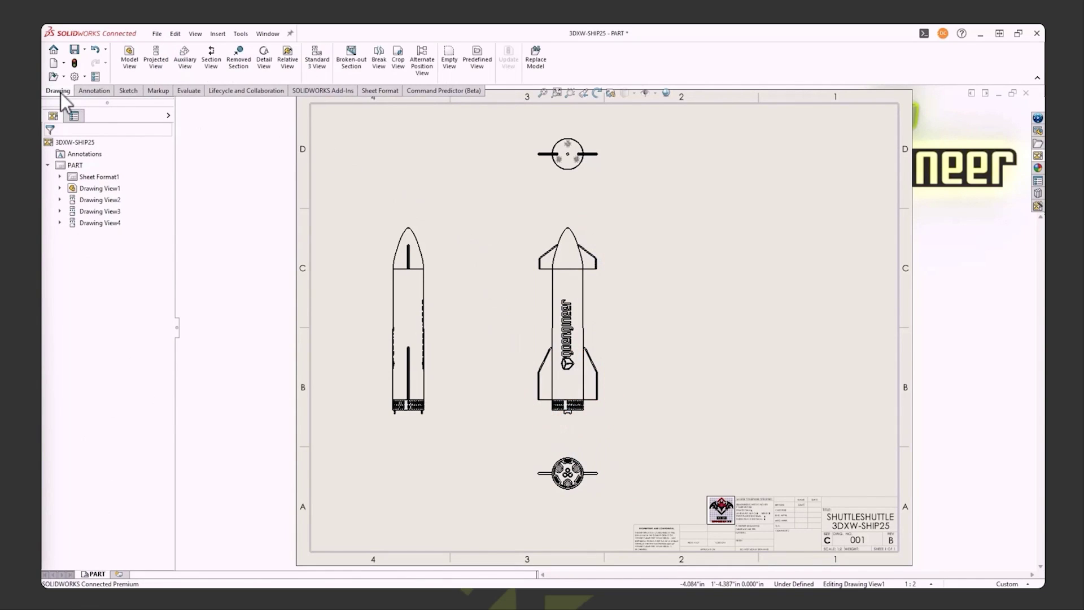
click(218, 63)
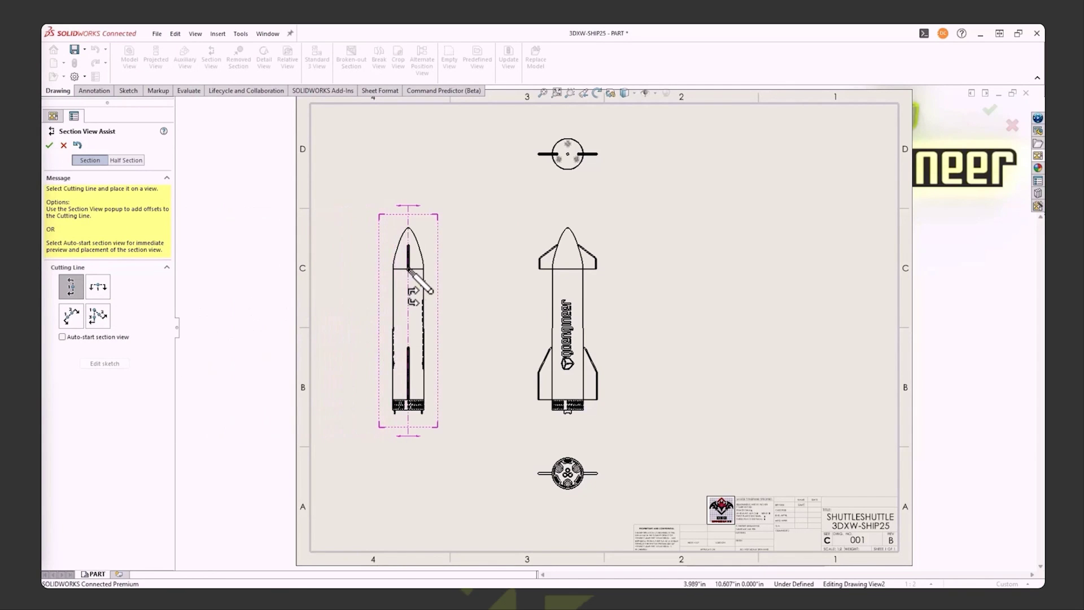
click(567, 272)
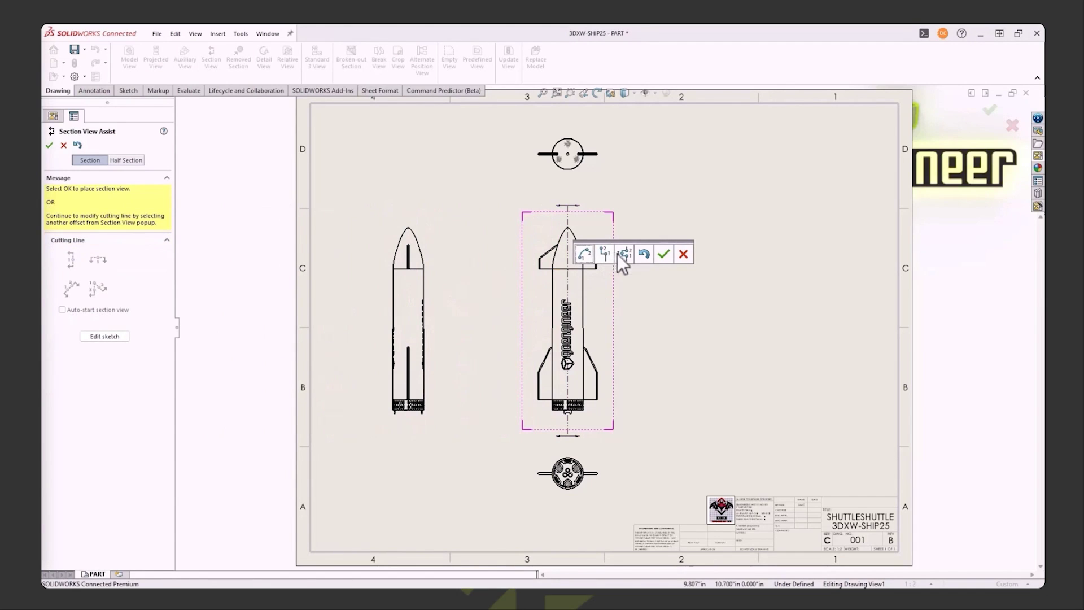
click(665, 256)
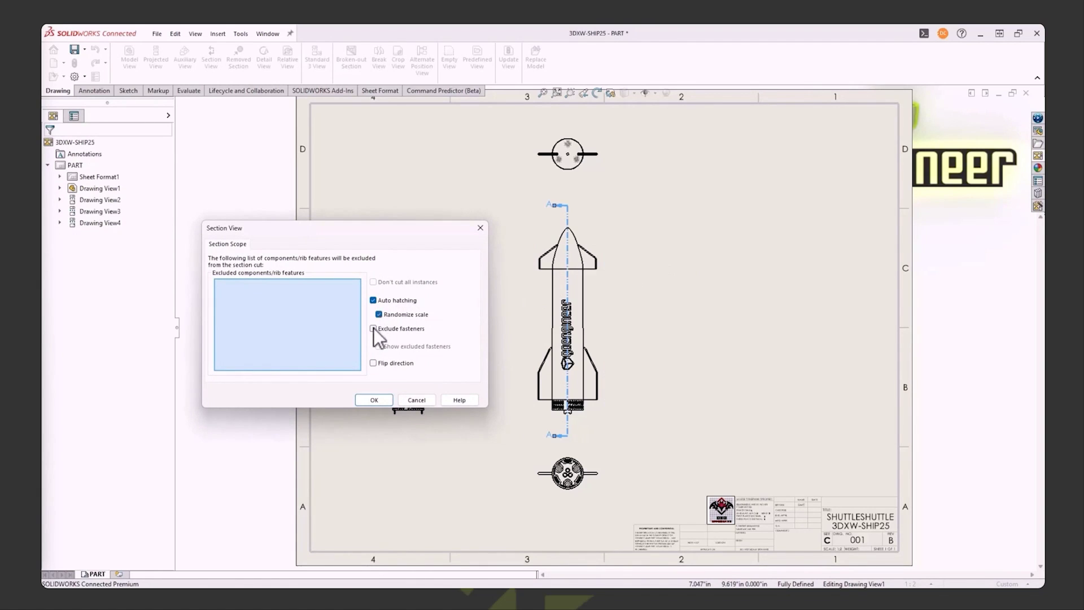
click(374, 400)
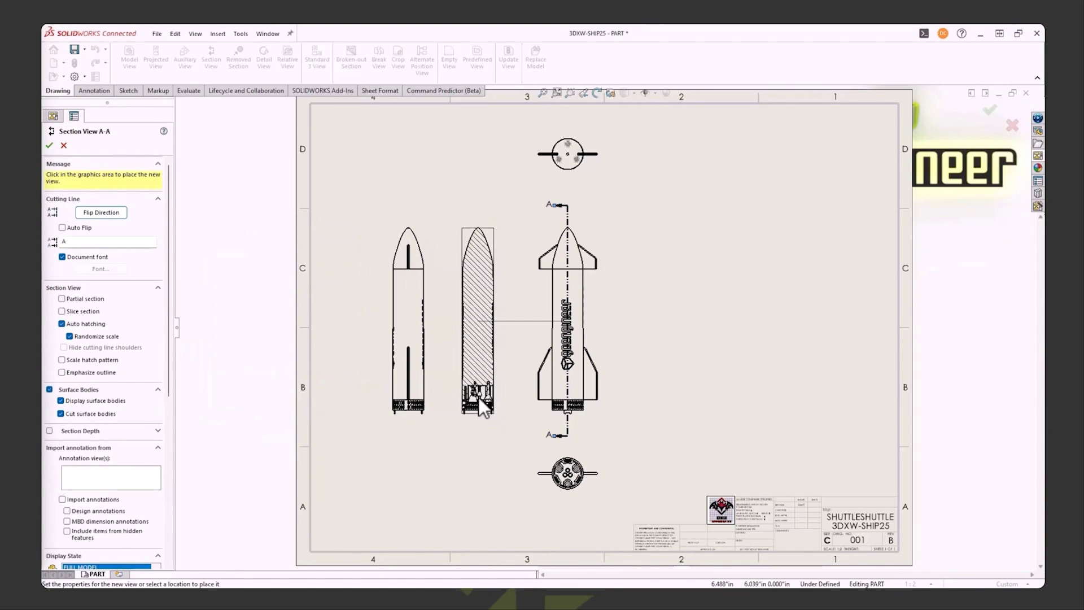
Place section A-A to the right of the main view and flip its cutting direction.
click(101, 212)
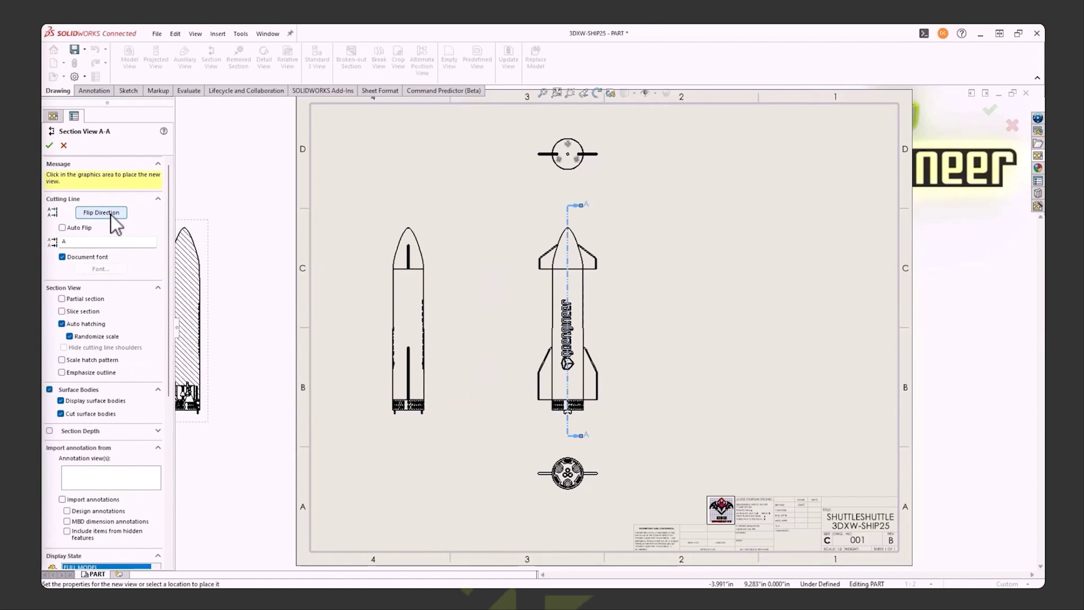
click(111, 215)
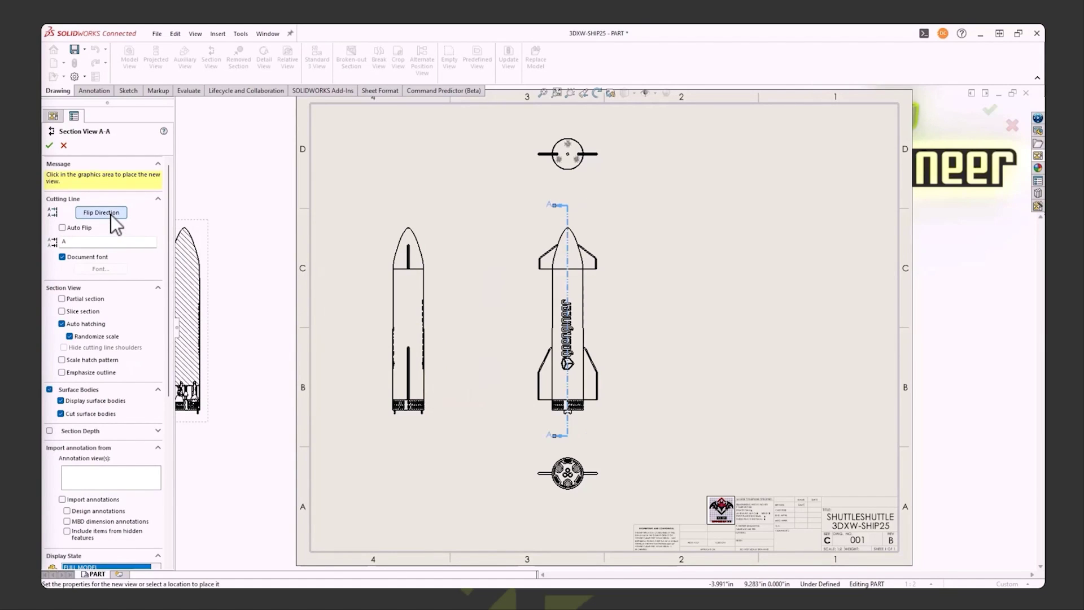
click(66, 242)
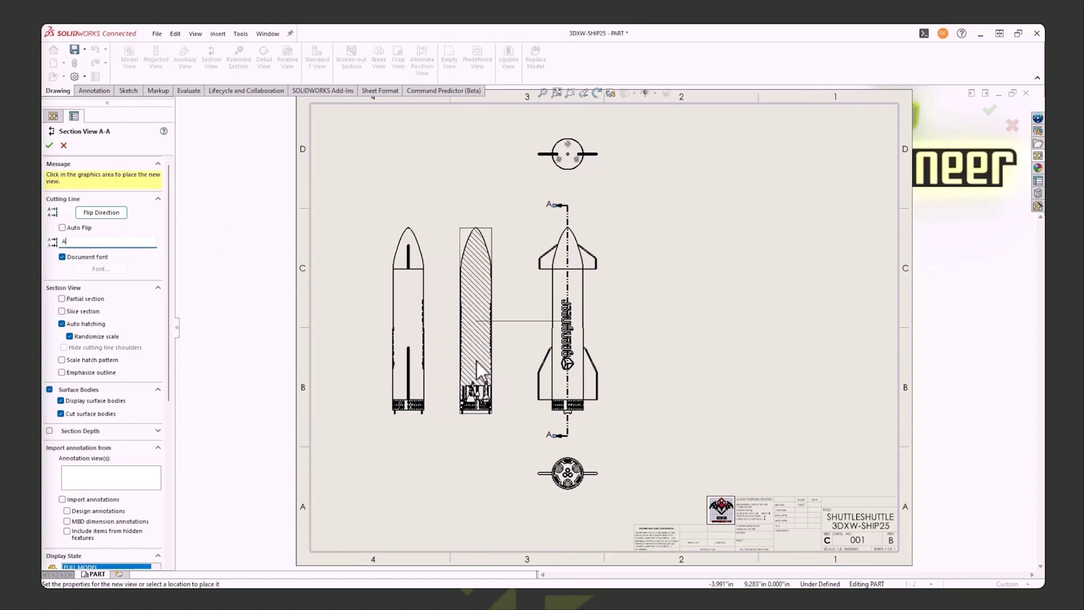
click(681, 361)
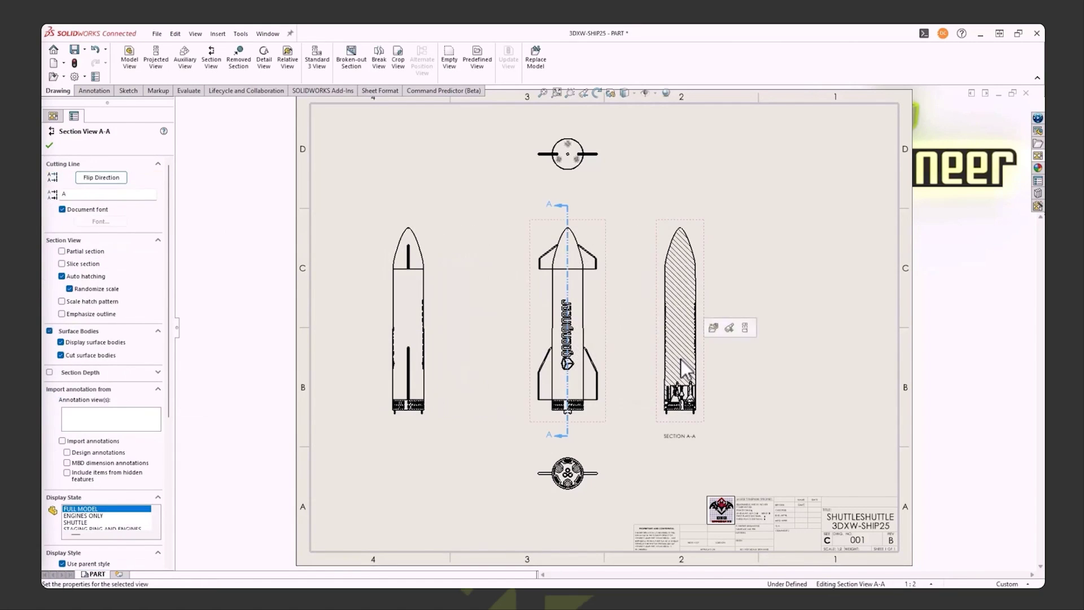
click(105, 178)
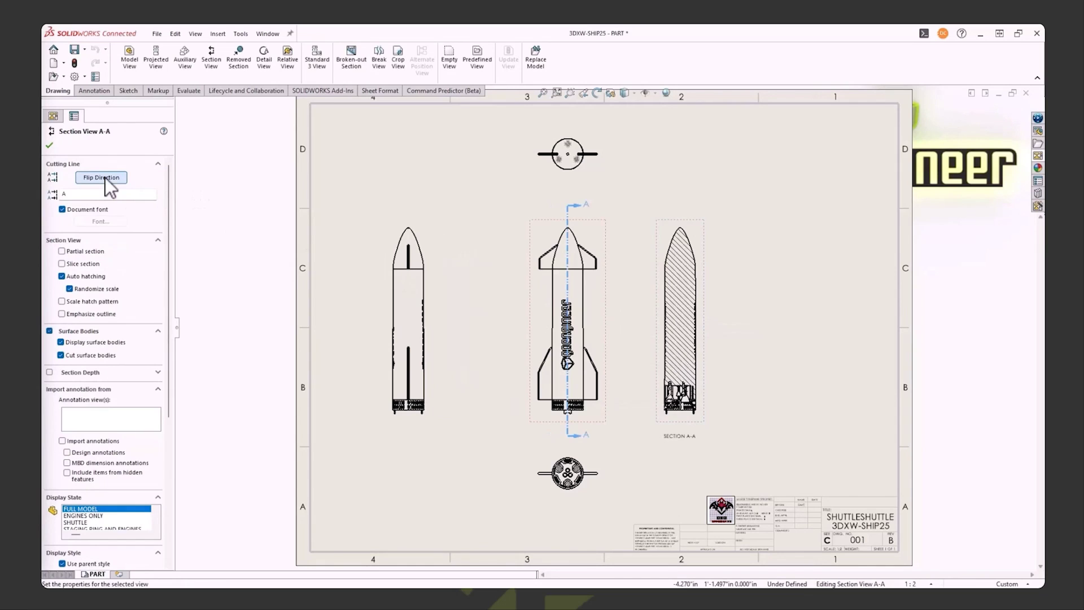
click(50, 145)
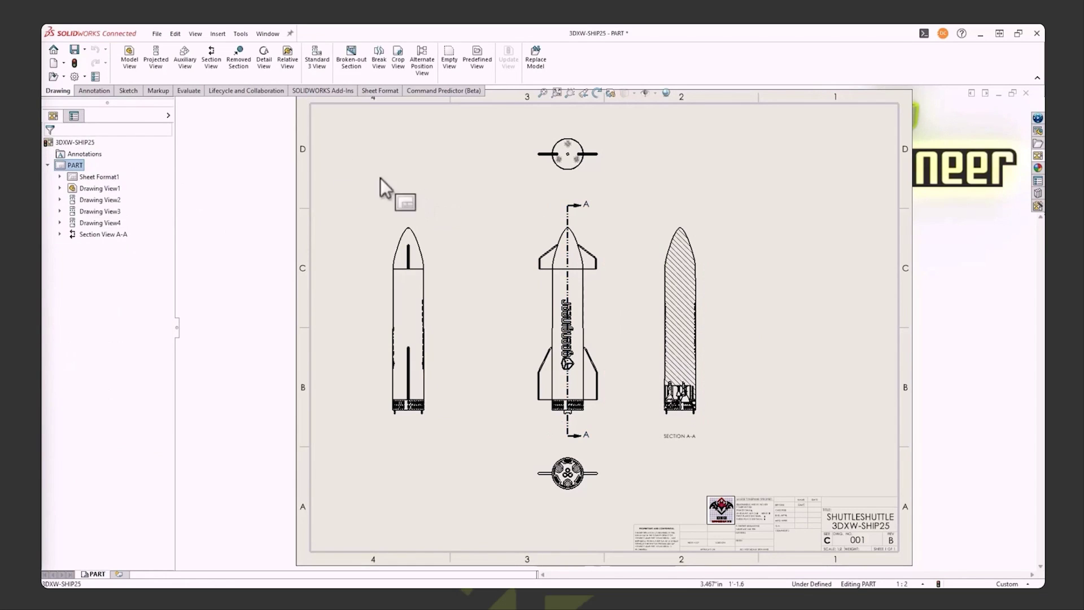
Create section B-B with a horizontal cutting line through the side view's engine ring and place it directly below that view.
click(218, 63)
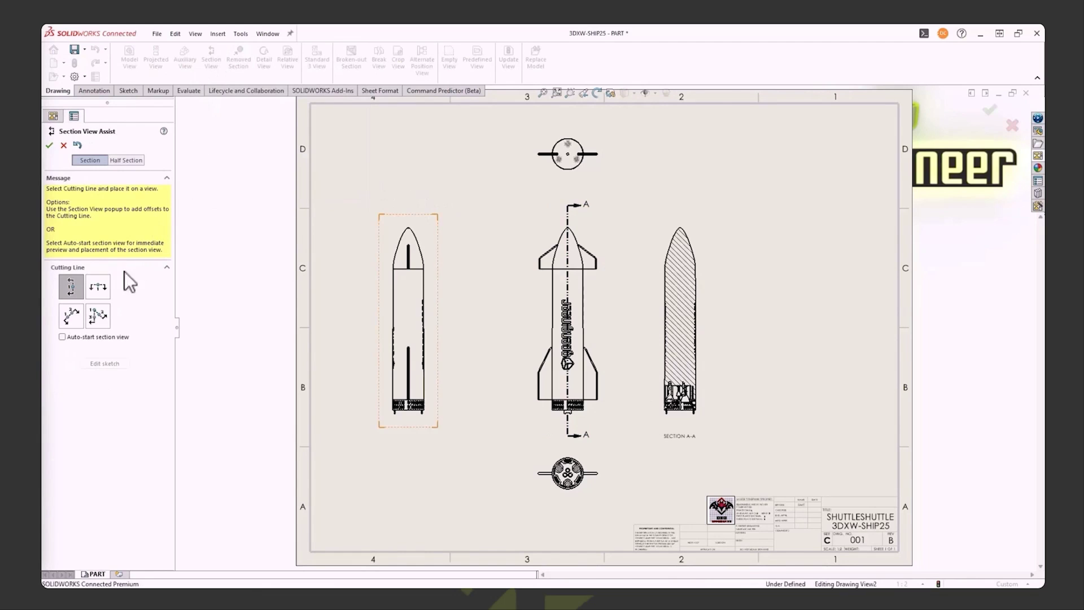
click(408, 405)
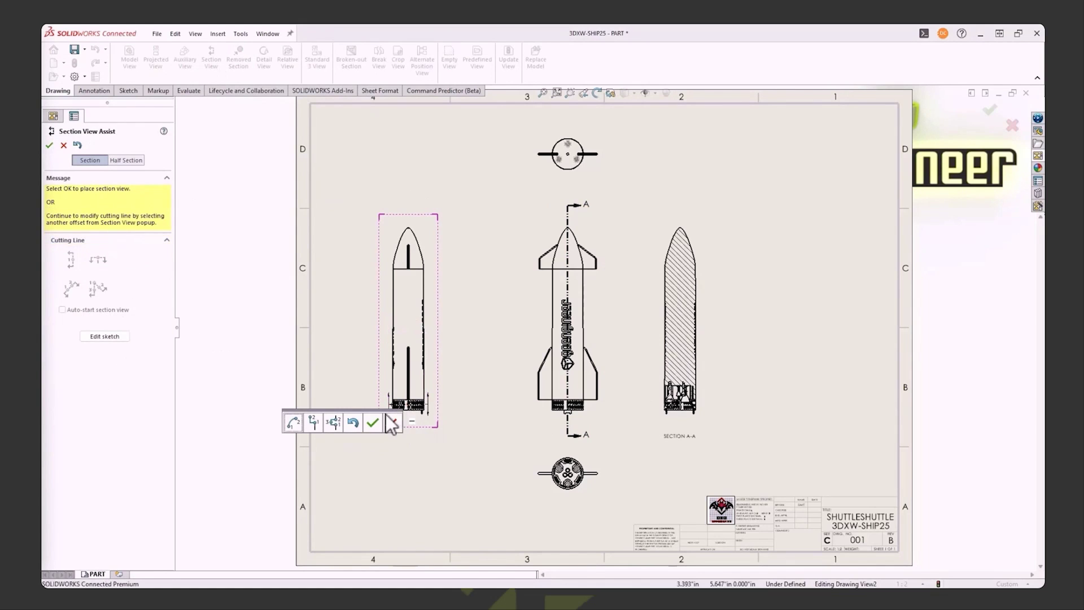
click(374, 422)
click(377, 400)
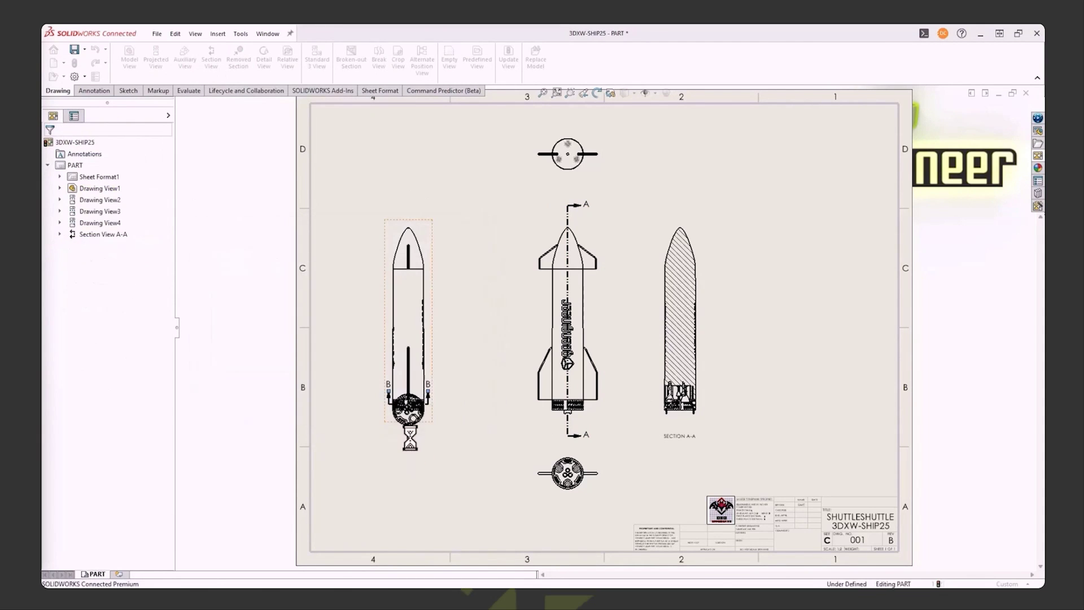
click(412, 482)
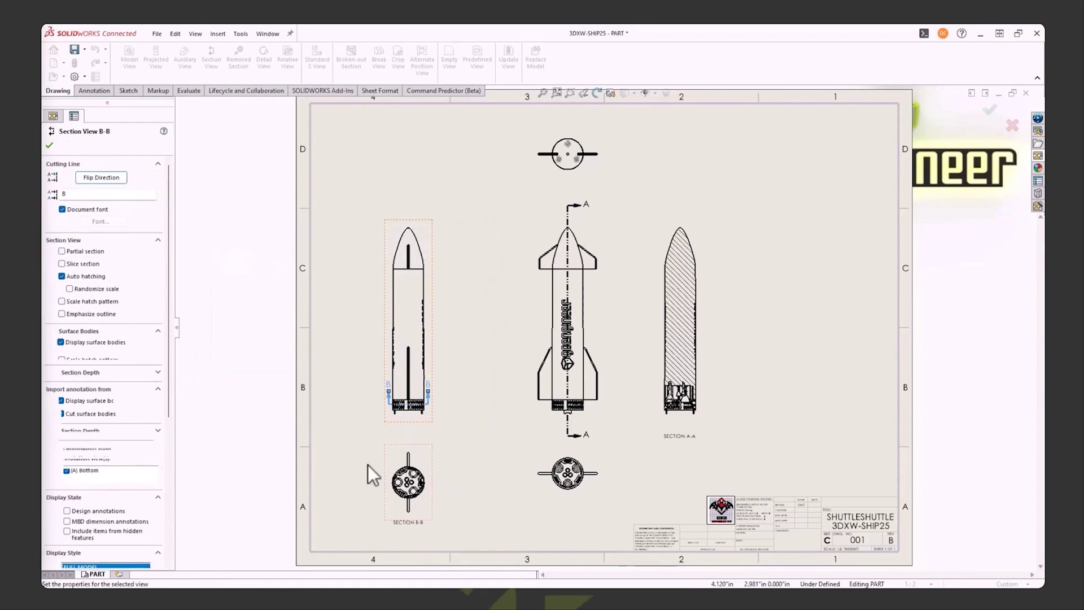
click(49, 145)
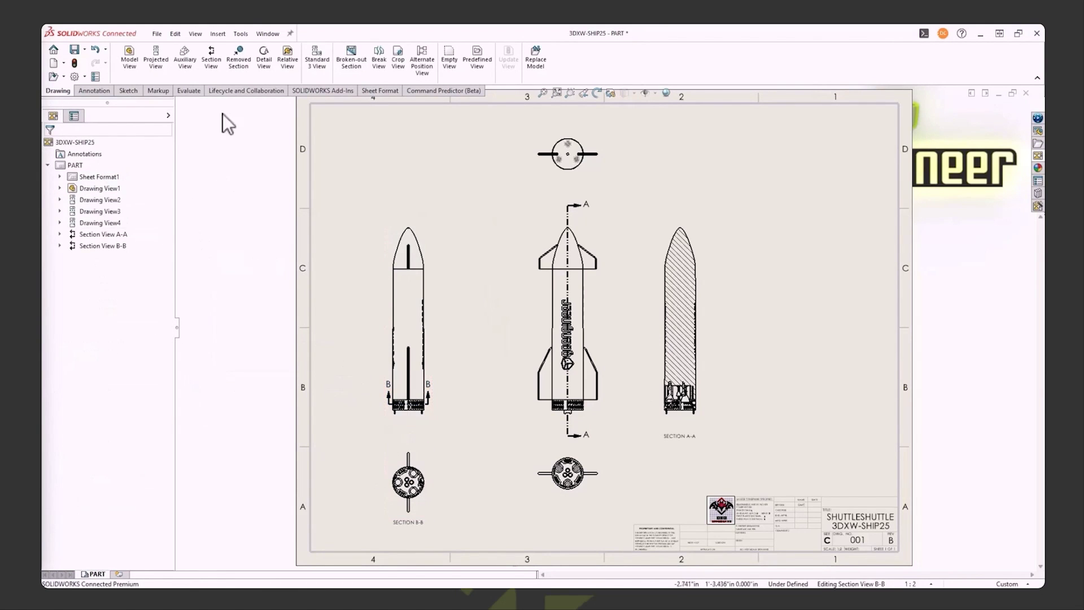
Create section C-C with an auxiliary diagonal cutting line across the main view's upper body, using auto hatching, and place it above the side view.
click(211, 57)
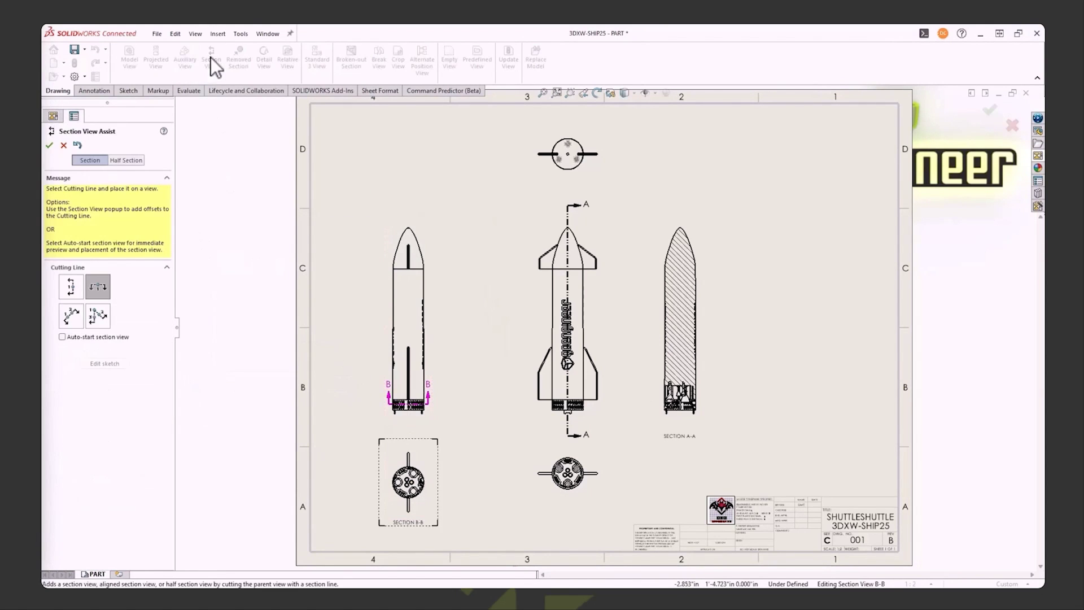
click(69, 318)
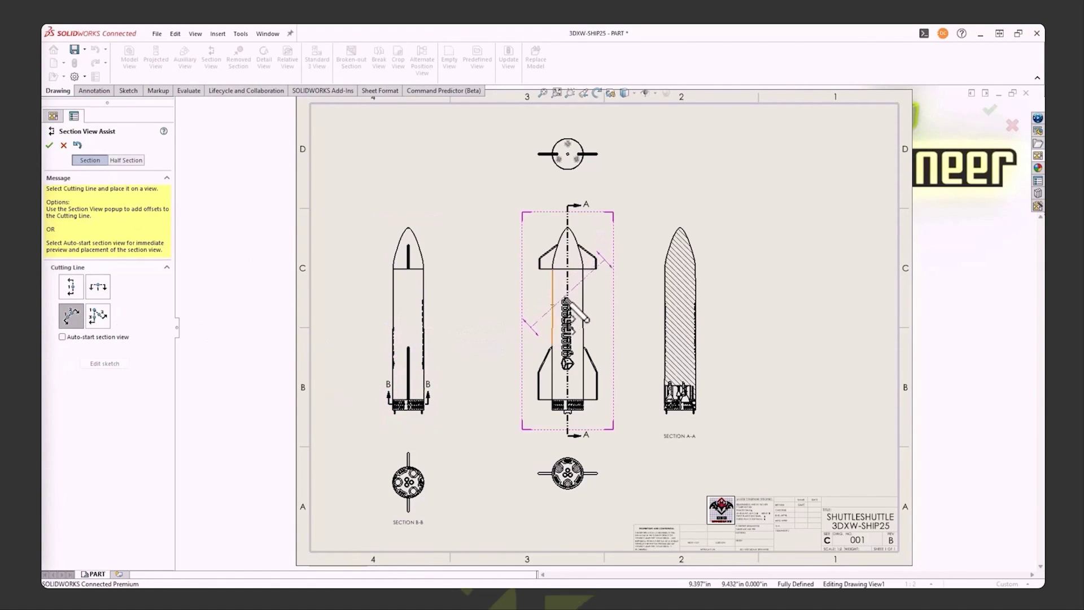
click(585, 284)
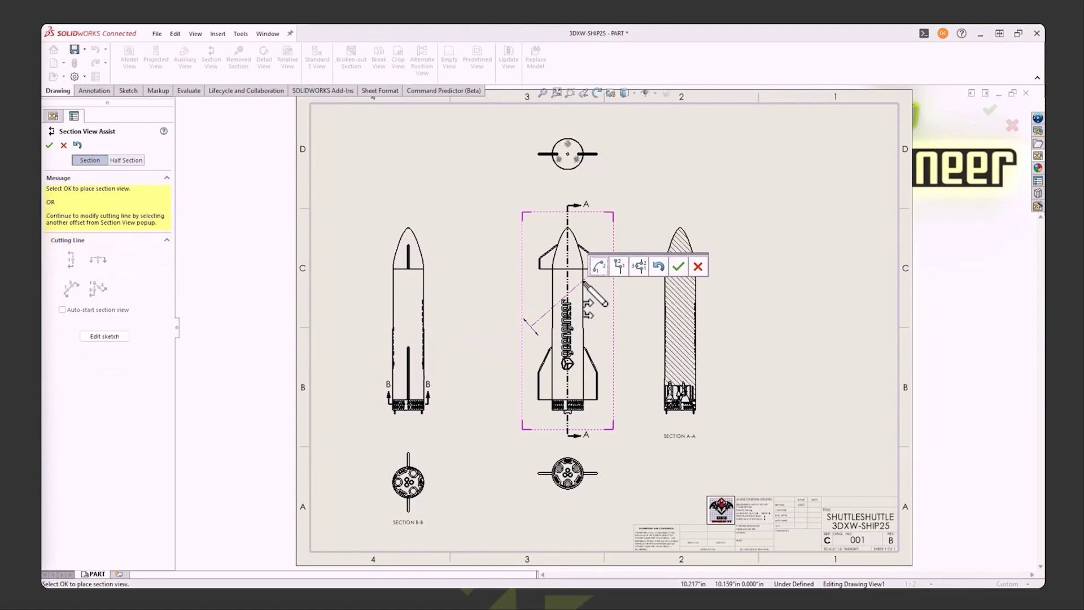
click(680, 264)
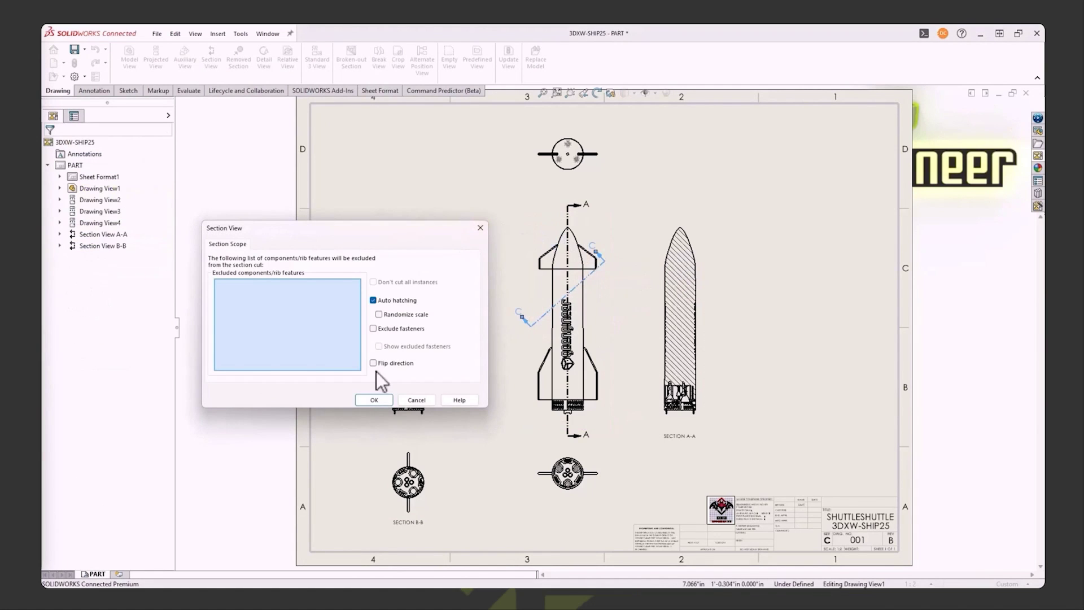
click(374, 400)
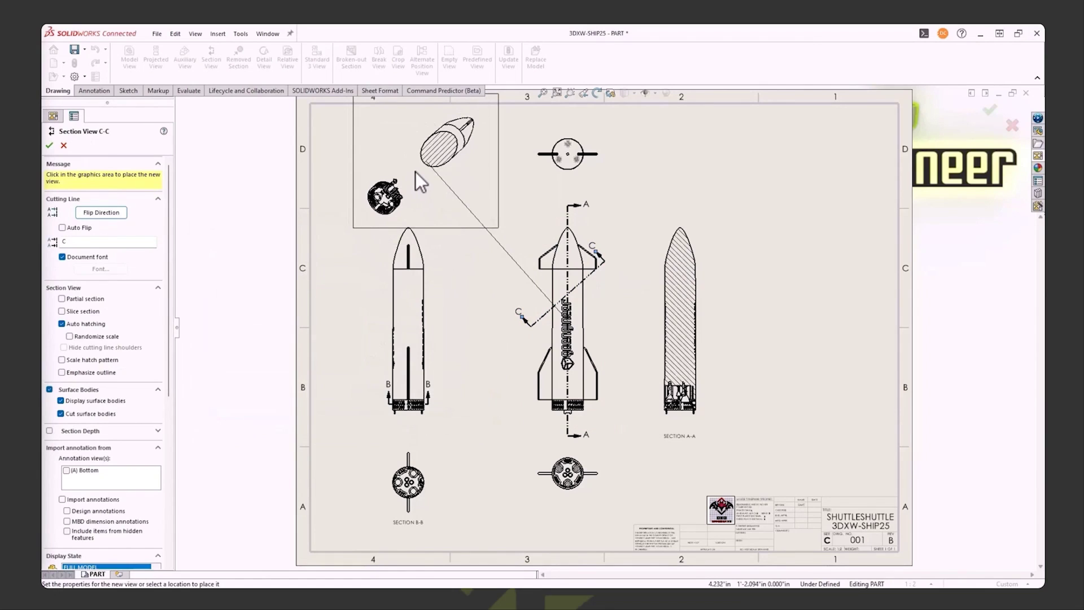
click(419, 172)
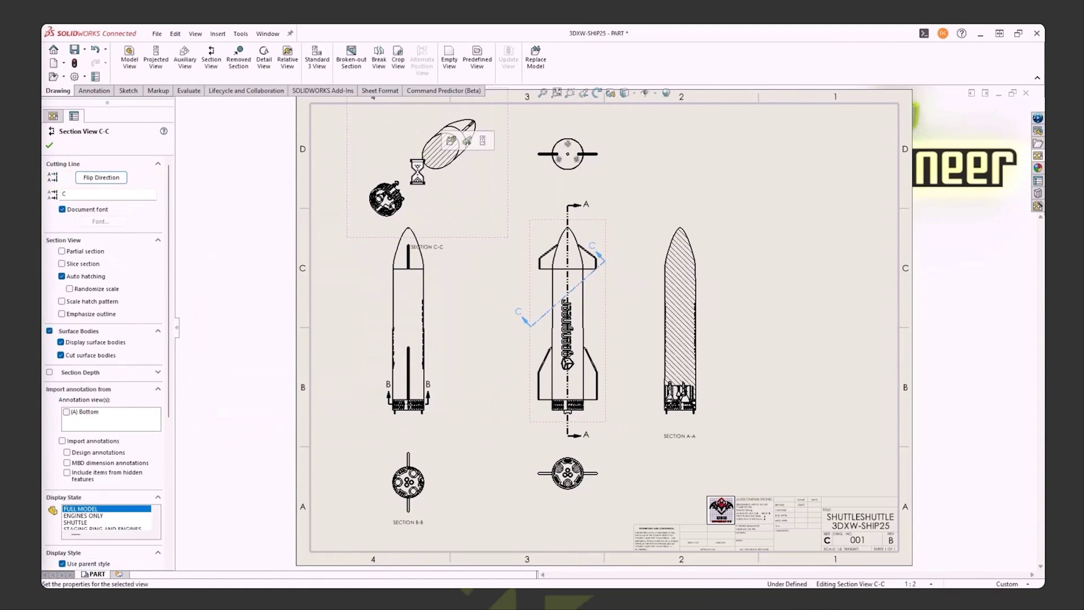
Flip section C-C's cutting direction and move its label off the side view to just beside the section.
click(98, 175)
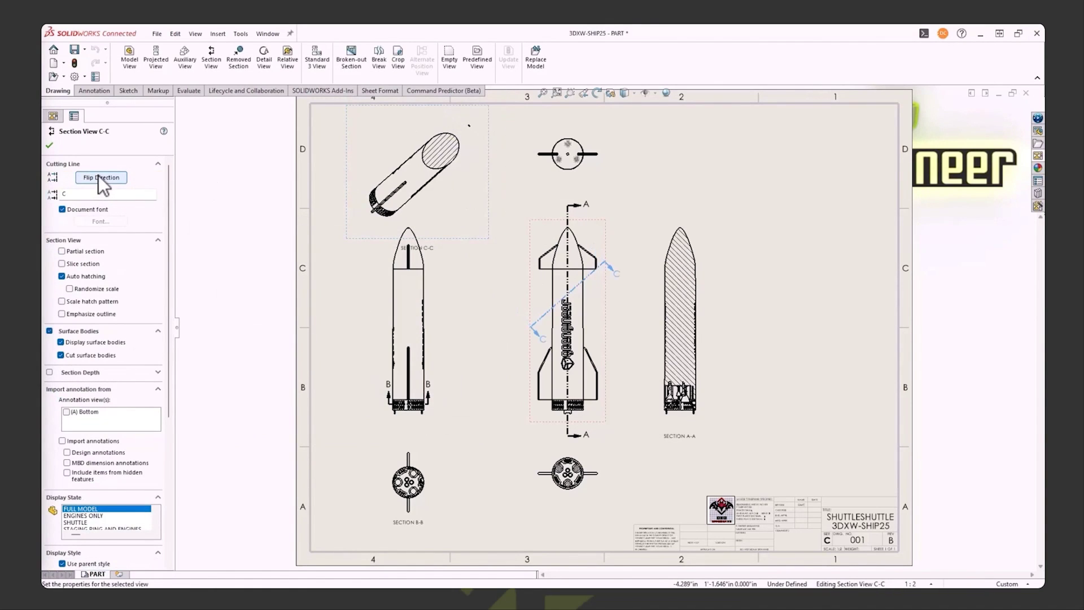
click(49, 145)
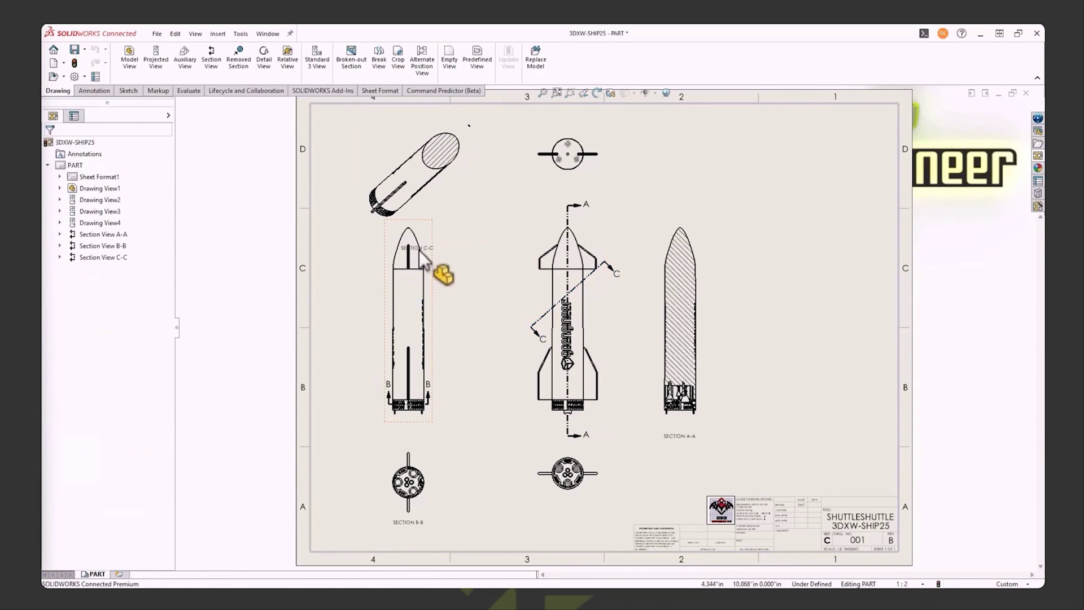
drag(424, 249, 443, 198)
key(Escape)
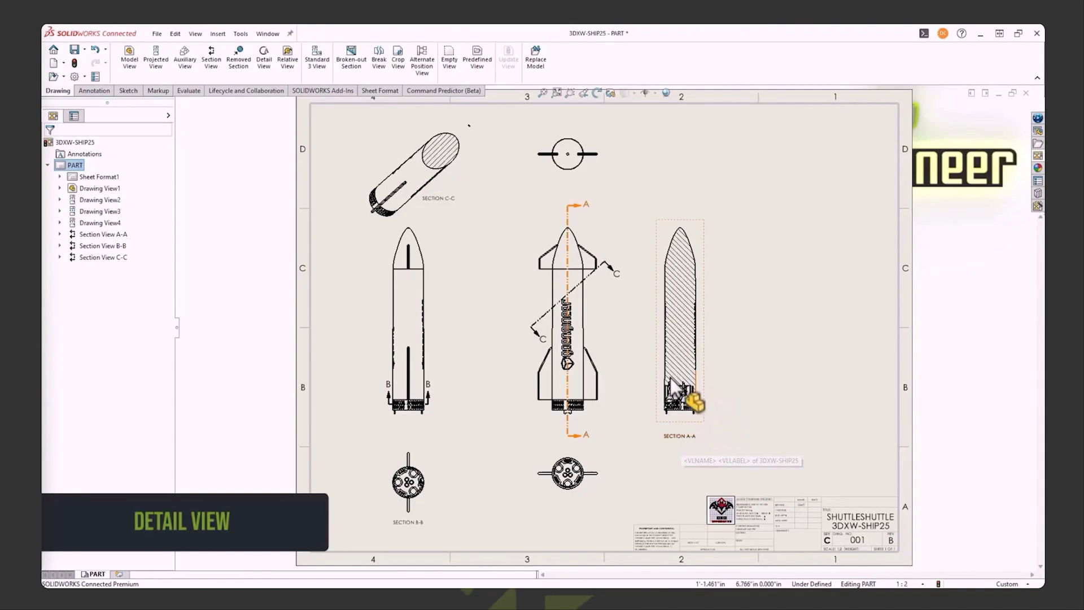
Create a detail view from a circle around the engines in section A-A and place it to the right of that section.
click(260, 65)
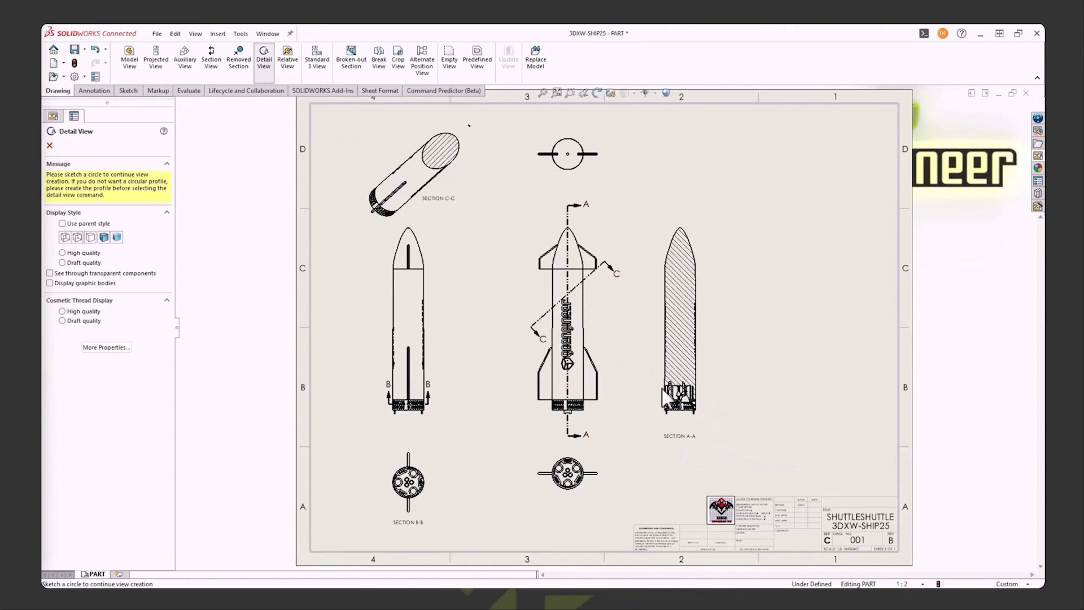
scroll(698, 429, up, 3)
scroll(666, 368, down, 3)
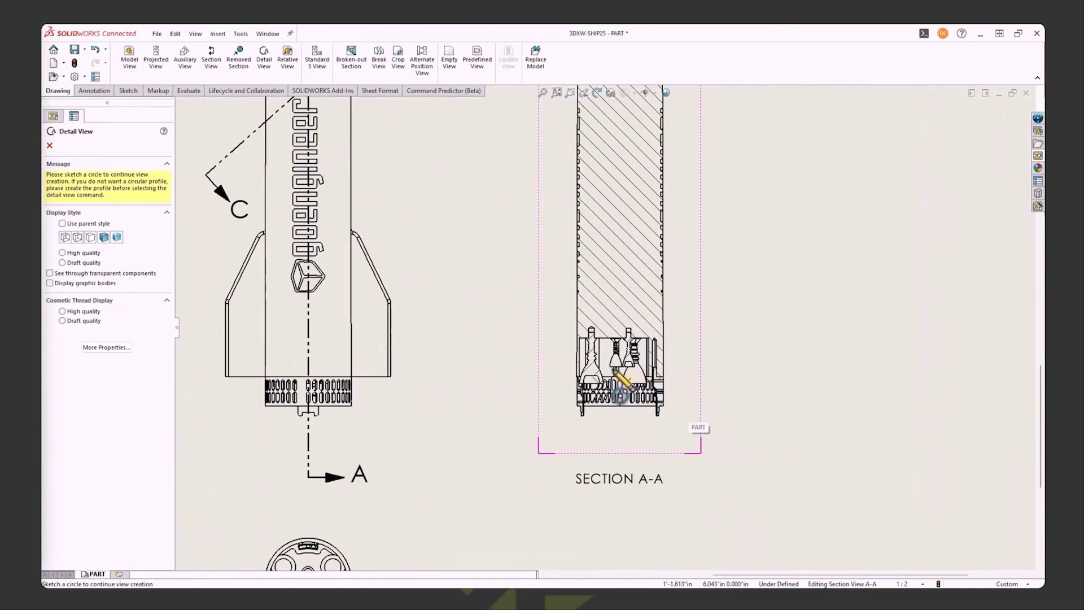
scroll(617, 372, down, 2)
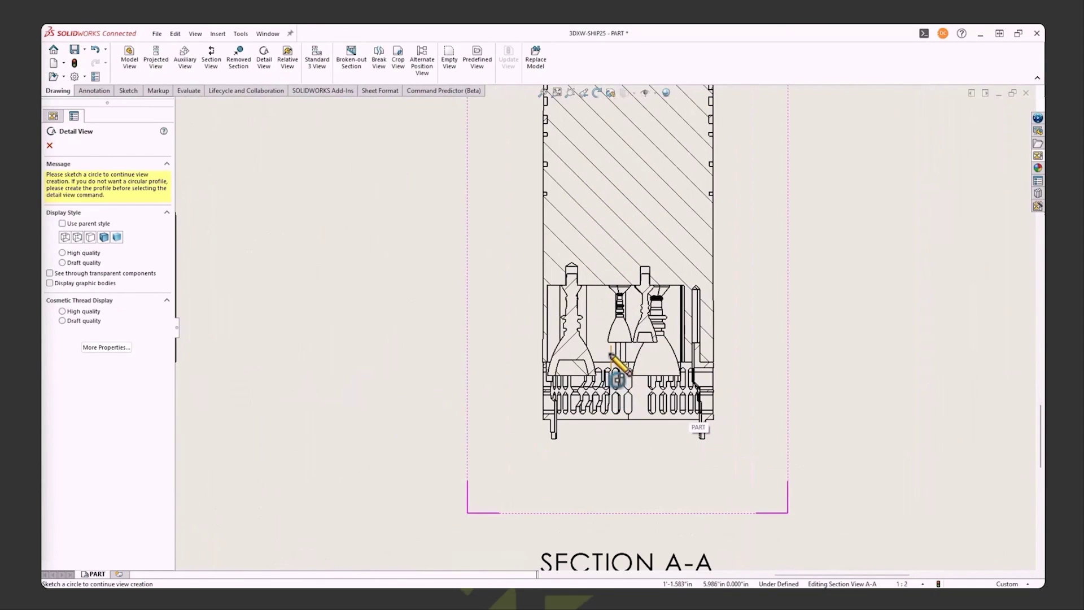
click(611, 353)
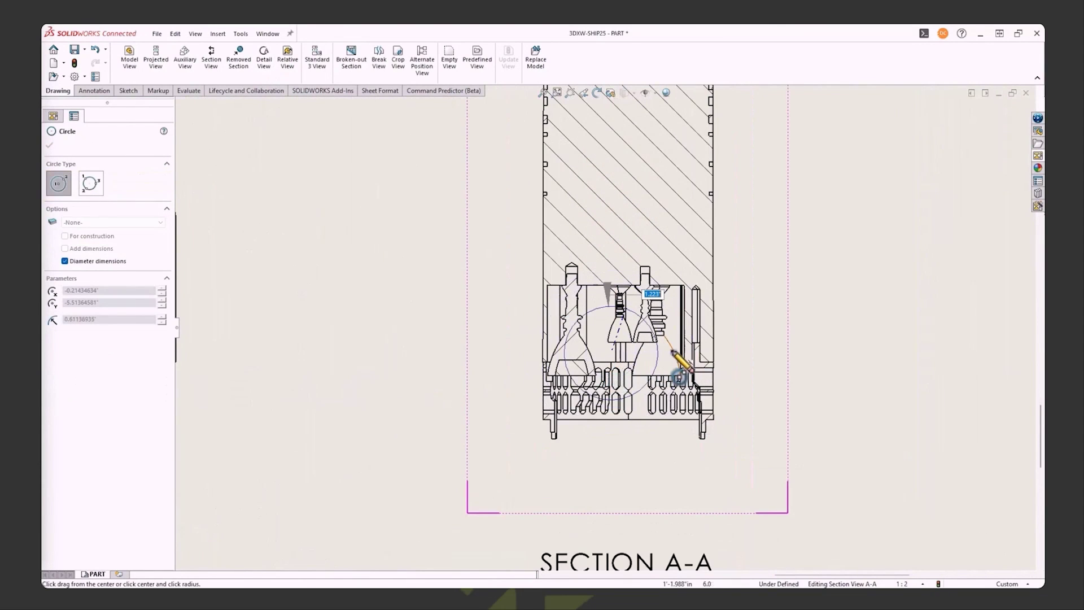
click(674, 355)
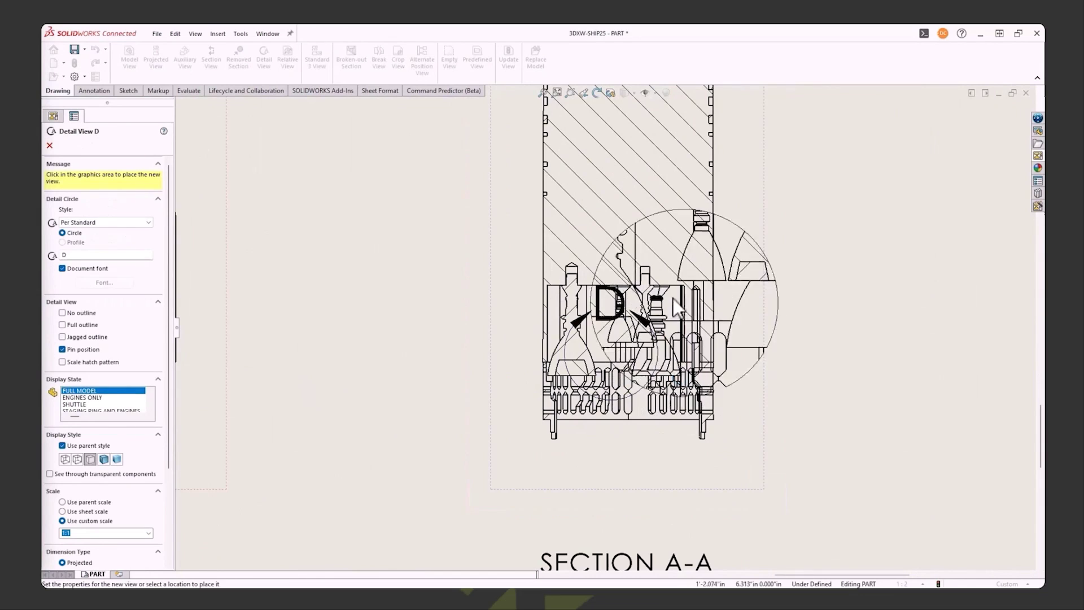
scroll(768, 331, up, 5)
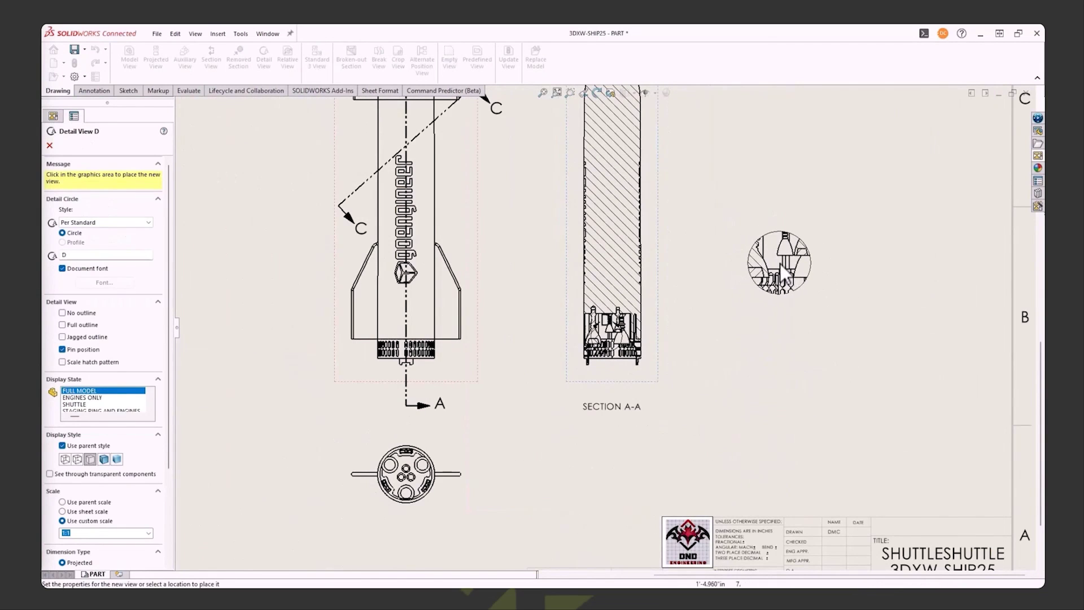
click(779, 261)
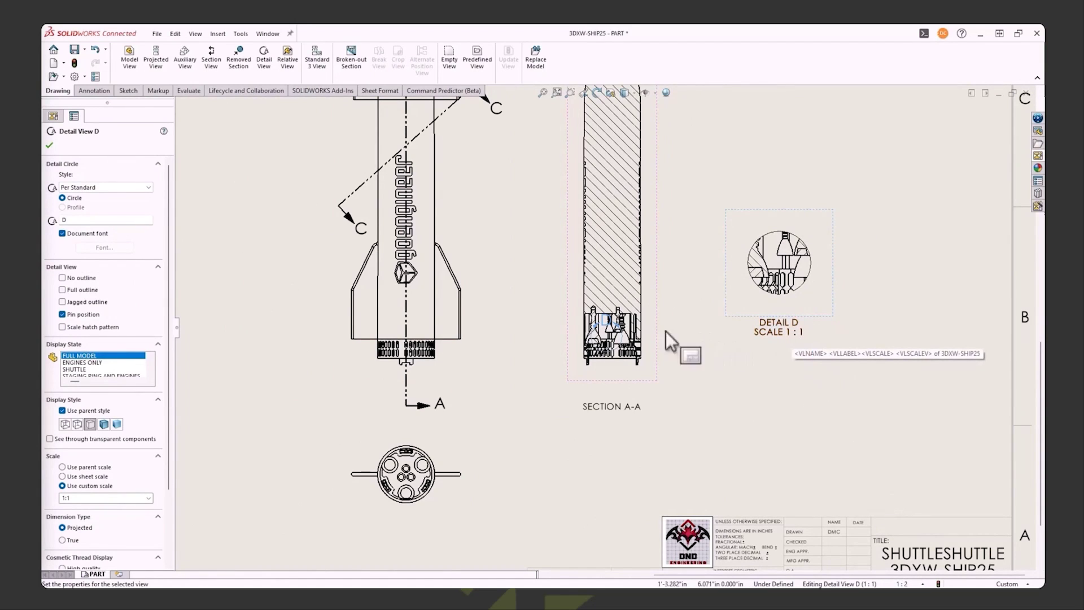
Try the Broken Circle and With Leader styles on detail circle D and move its label outside the engine section.
scroll(633, 350, down, 4)
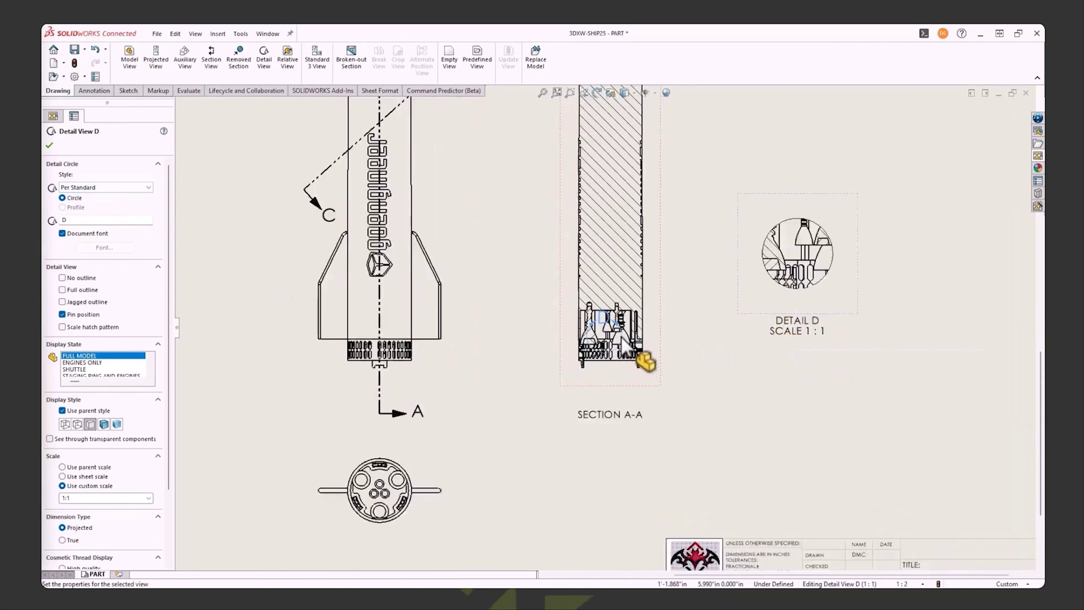
click(587, 319)
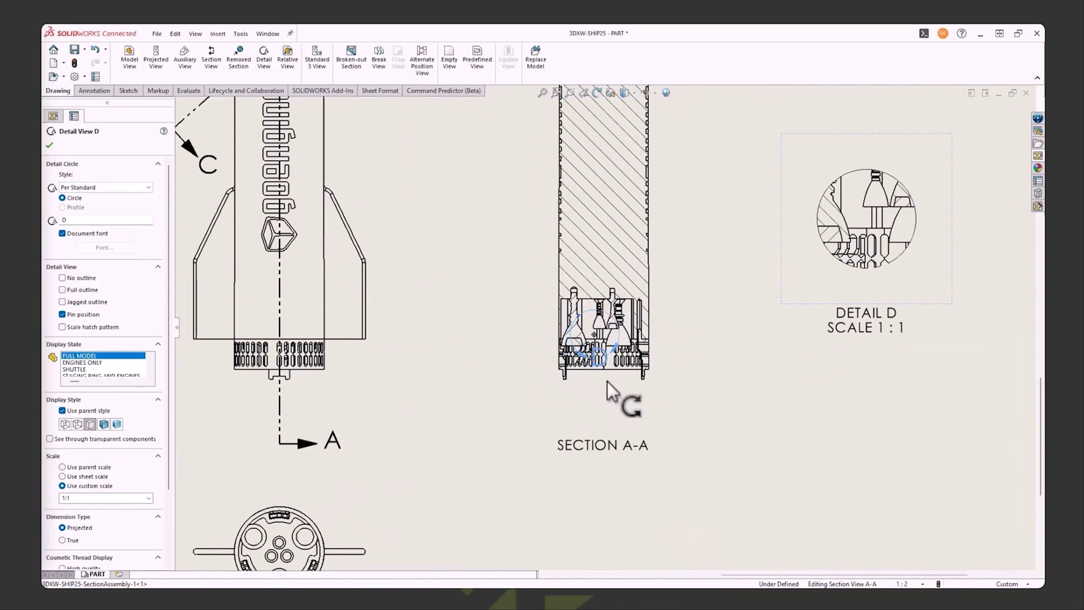
scroll(643, 375, down, 3)
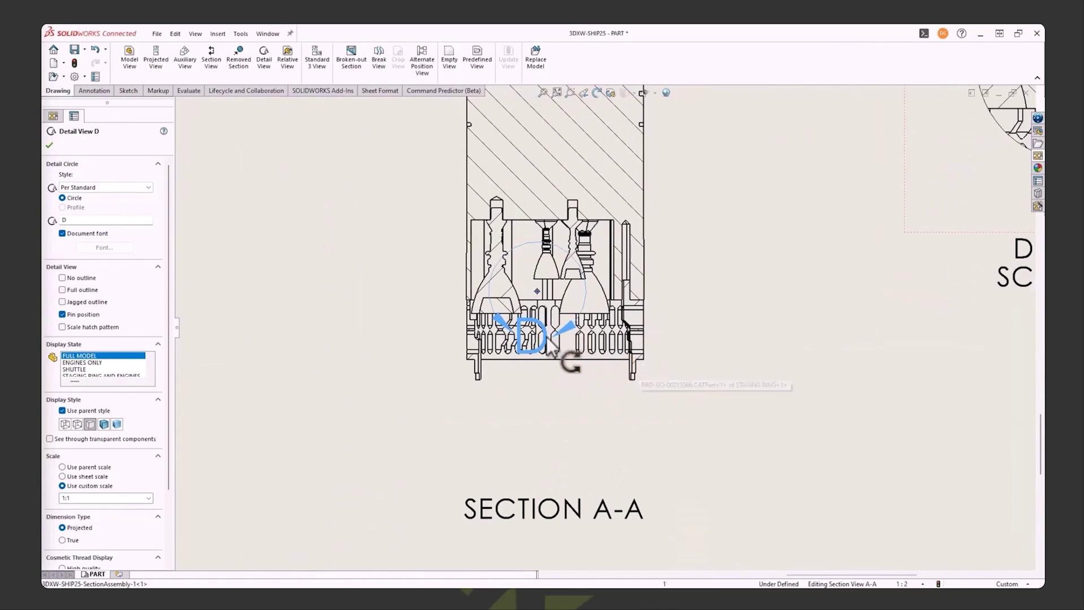
click(96, 188)
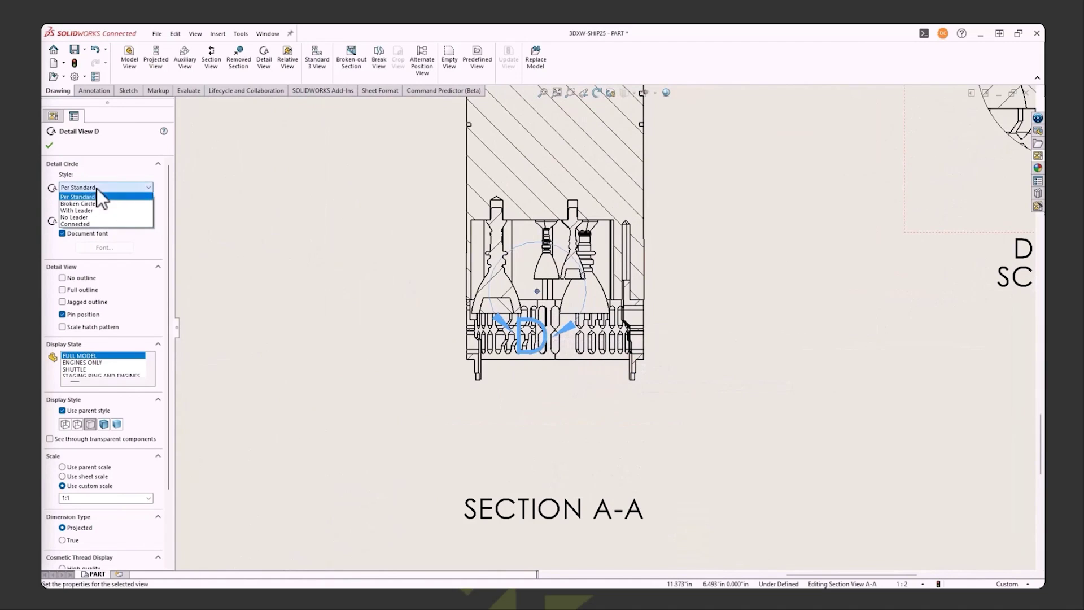
click(84, 205)
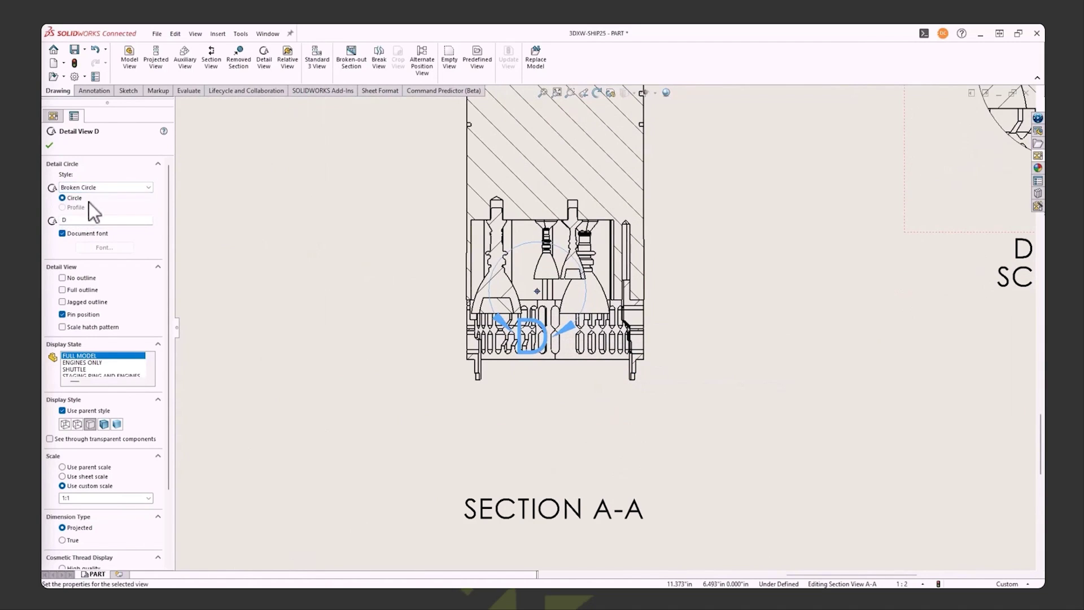
click(116, 188)
click(88, 210)
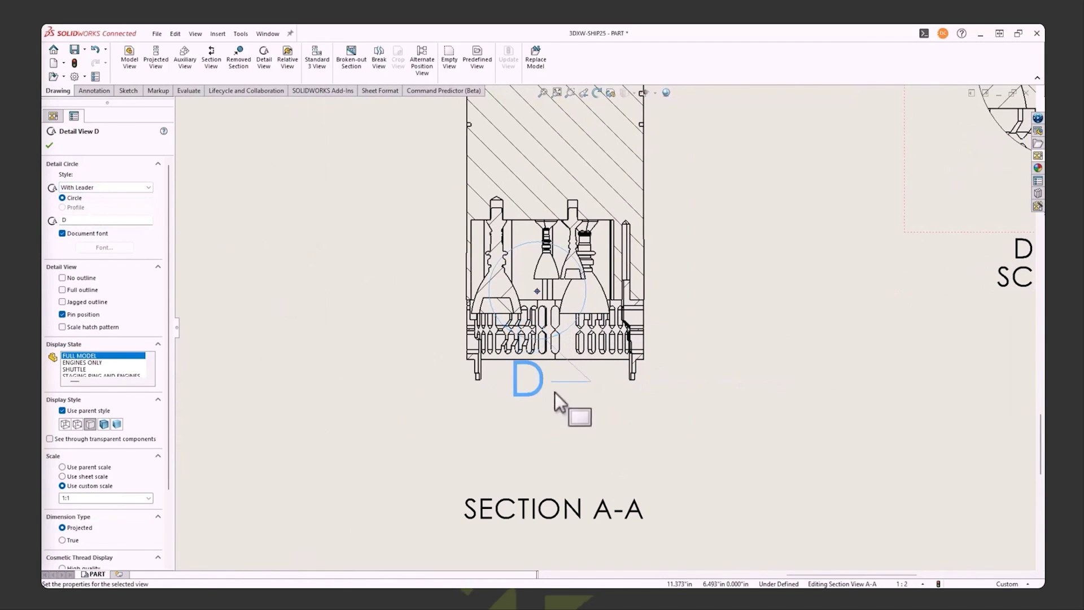
drag(540, 397, 699, 441)
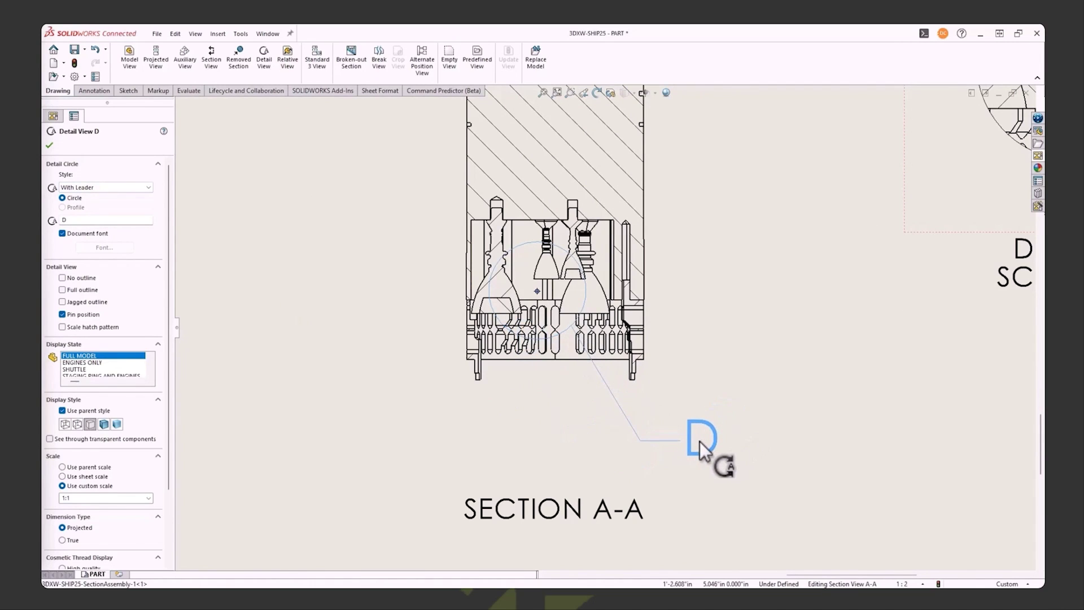
Try the No Leader style on detail circle D and reposition its letter just below the engine section.
click(111, 189)
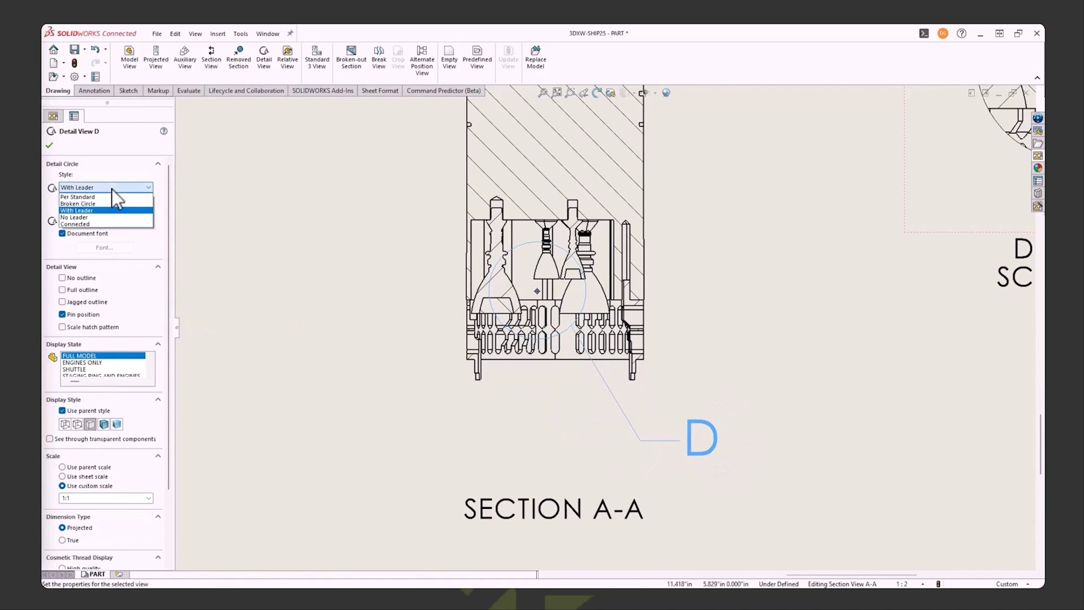
click(93, 219)
scroll(577, 379, up, 1)
scroll(577, 380, up, 5)
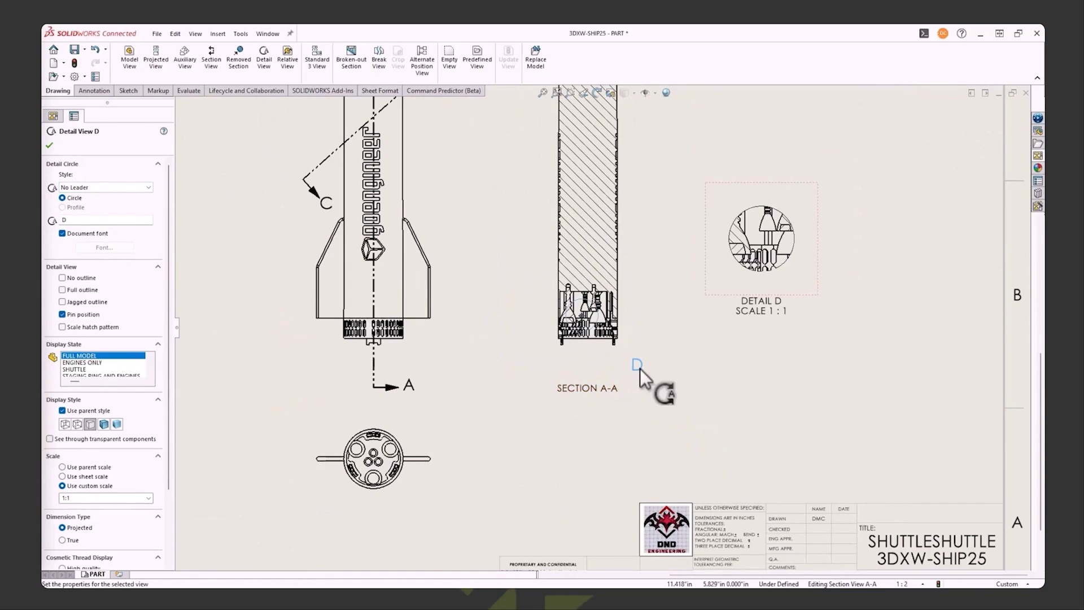
mouse_move(641, 368)
mouse_down()
mouse_move(1013, 393)
mouse_move(1023, 404)
mouse_up()
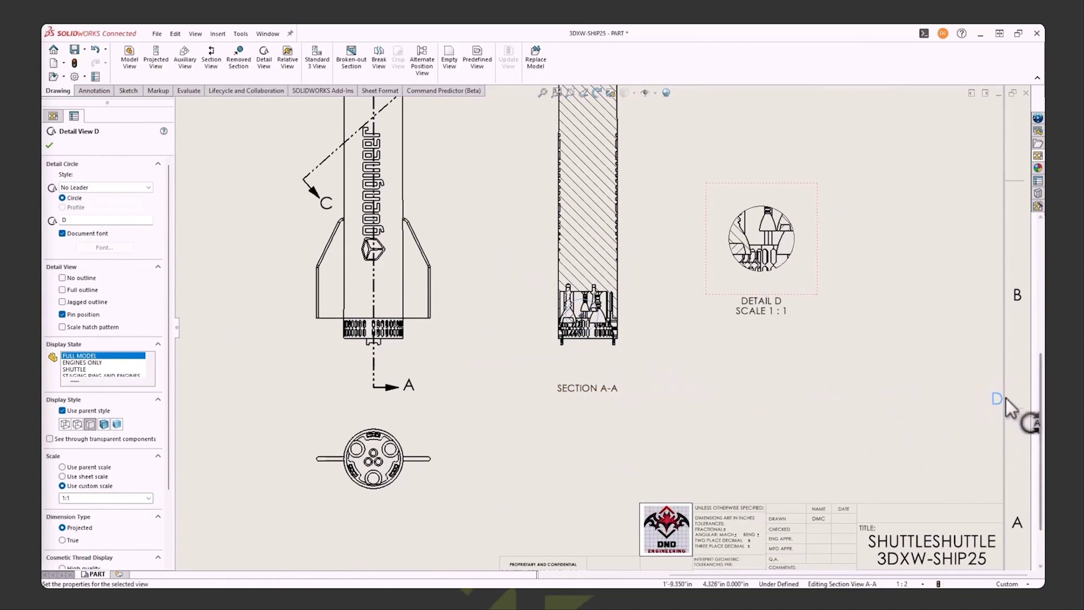
drag(997, 397, 844, 380)
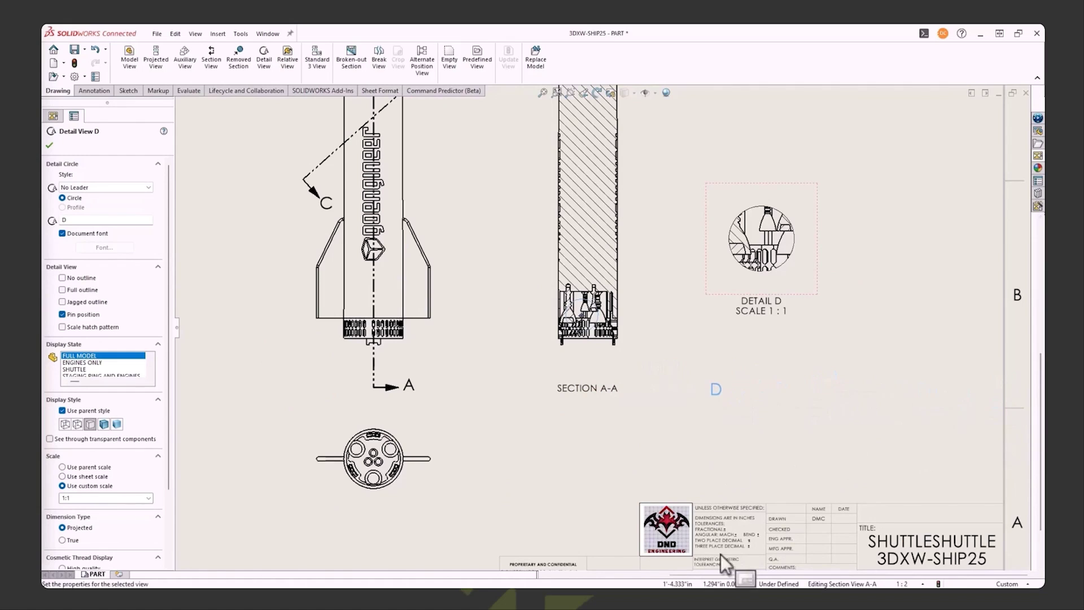
click(597, 351)
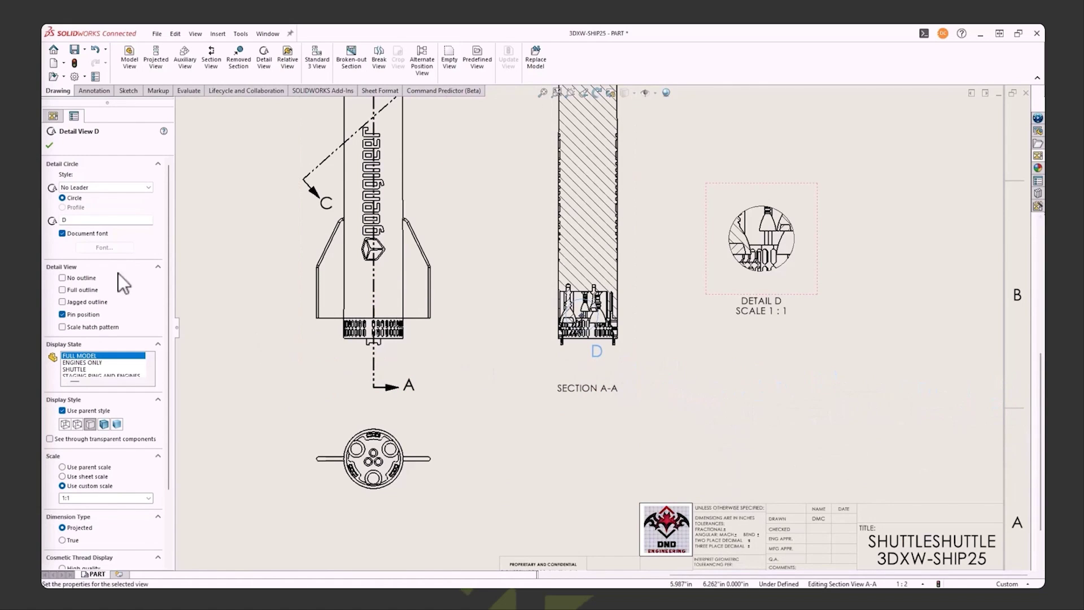
Set detail circle D's style to Connected and enlarge the circle so it encloses the whole engine end of section A-A.
click(83, 188)
click(83, 224)
scroll(561, 326, down, 2)
scroll(561, 326, down, 2)
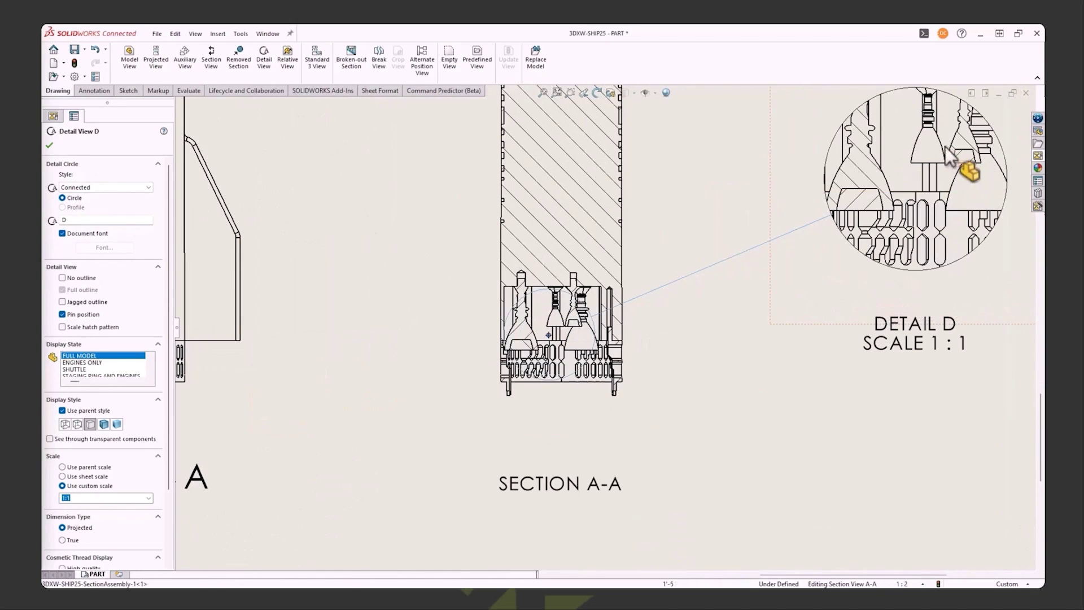
key(z)
scroll(966, 175, down, 1)
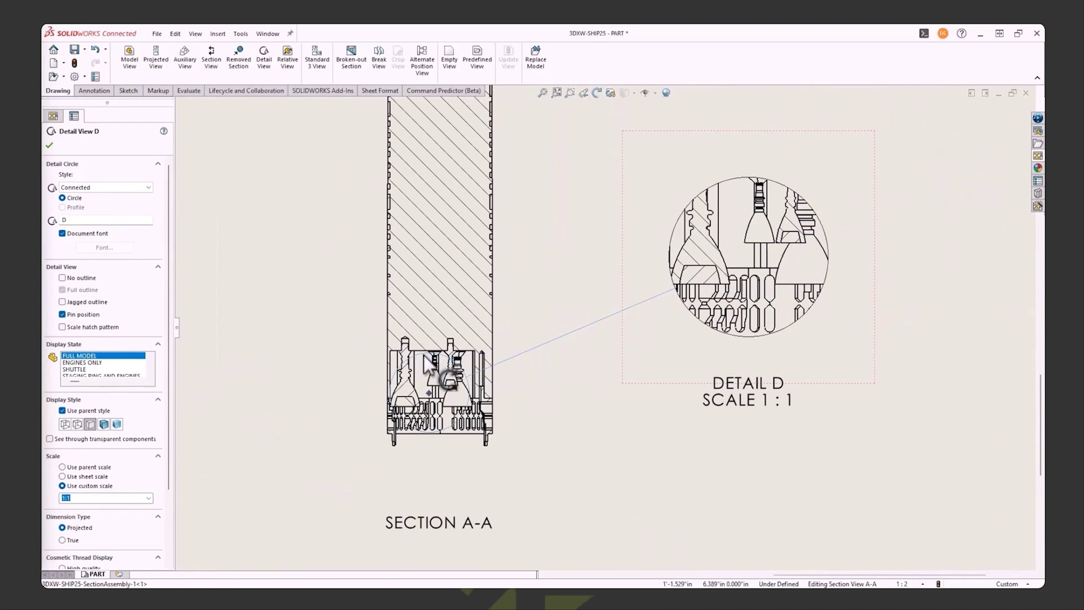
drag(427, 364, 393, 321)
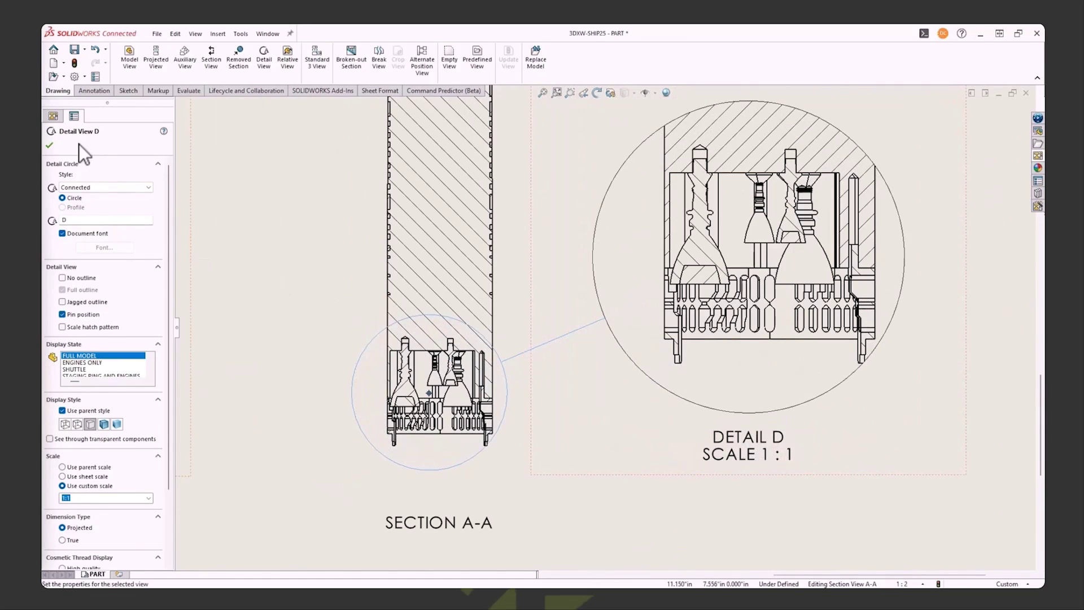
click(50, 145)
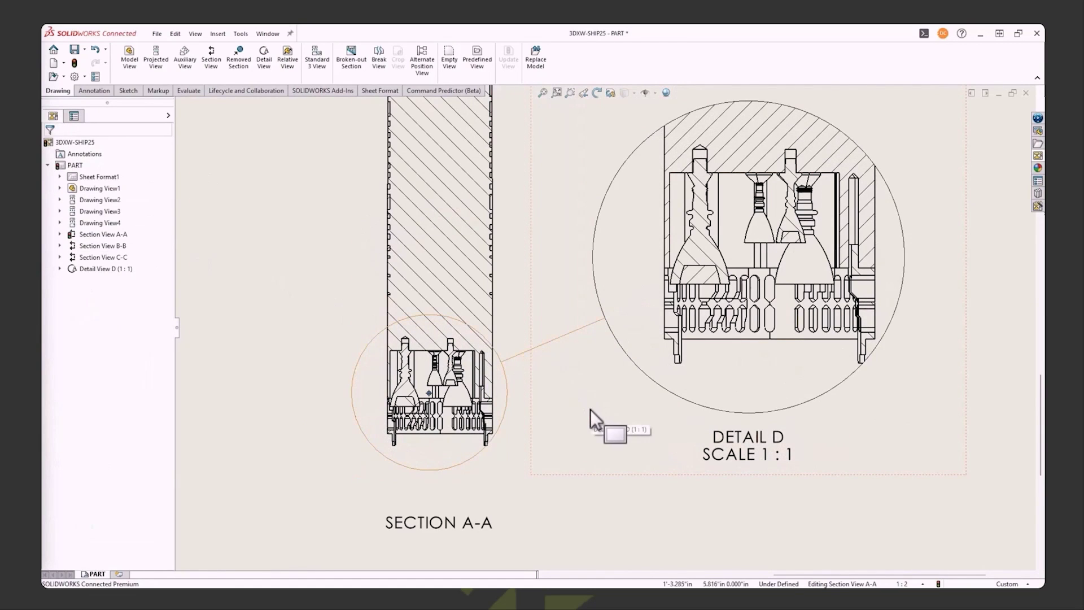
Add a second sheet to the drawing and return to the PART sheet.
click(100, 92)
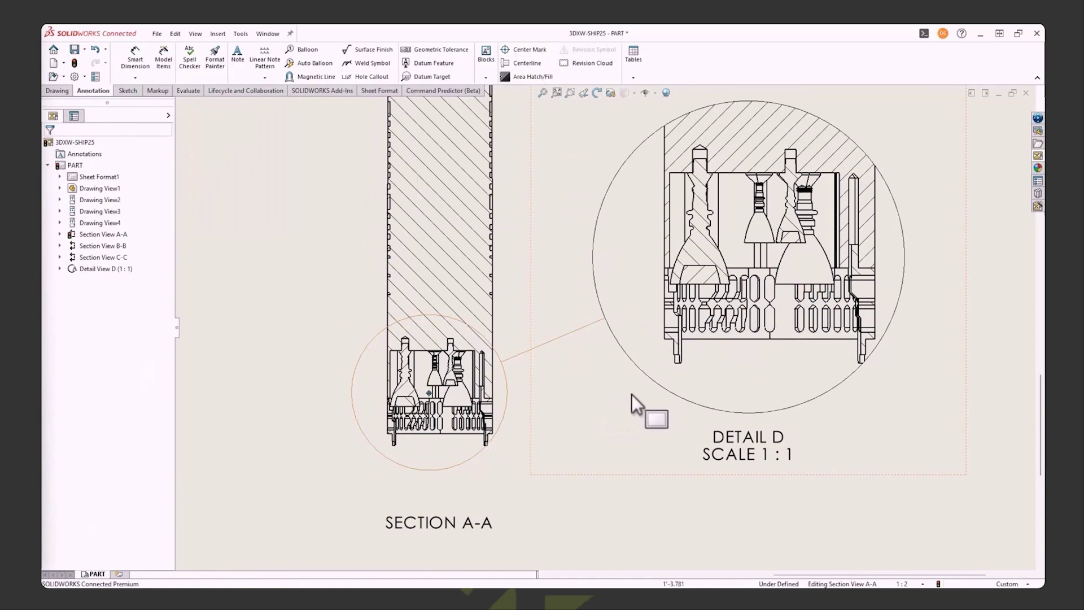
click(509, 344)
scroll(635, 346, up, 8)
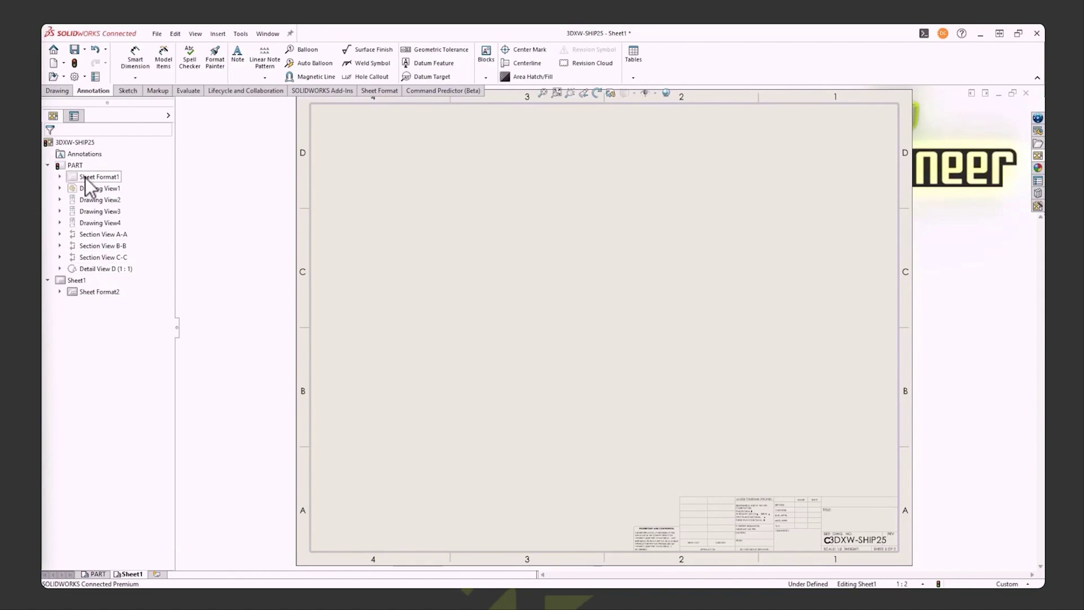
click(94, 573)
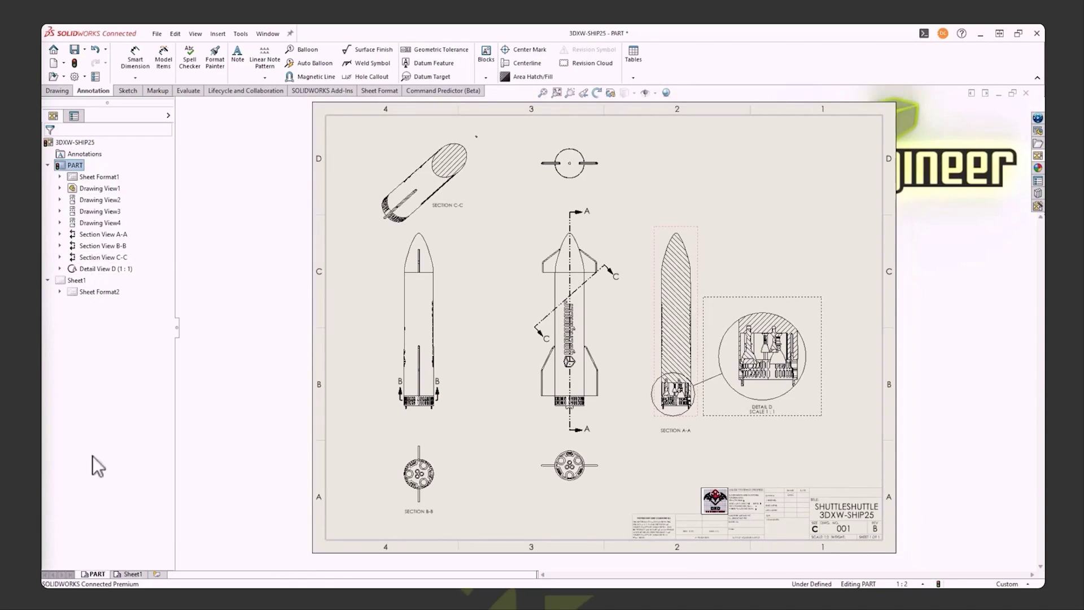
Move section views A-A, B-B, C-C and detail view D from the PART sheet to Sheet1 and rearrange them there.
mouse_move(102, 236)
mouse_down()
mouse_move(78, 283)
mouse_move(96, 246)
mouse_move(84, 257)
mouse_move(90, 239)
mouse_move(75, 245)
mouse_up()
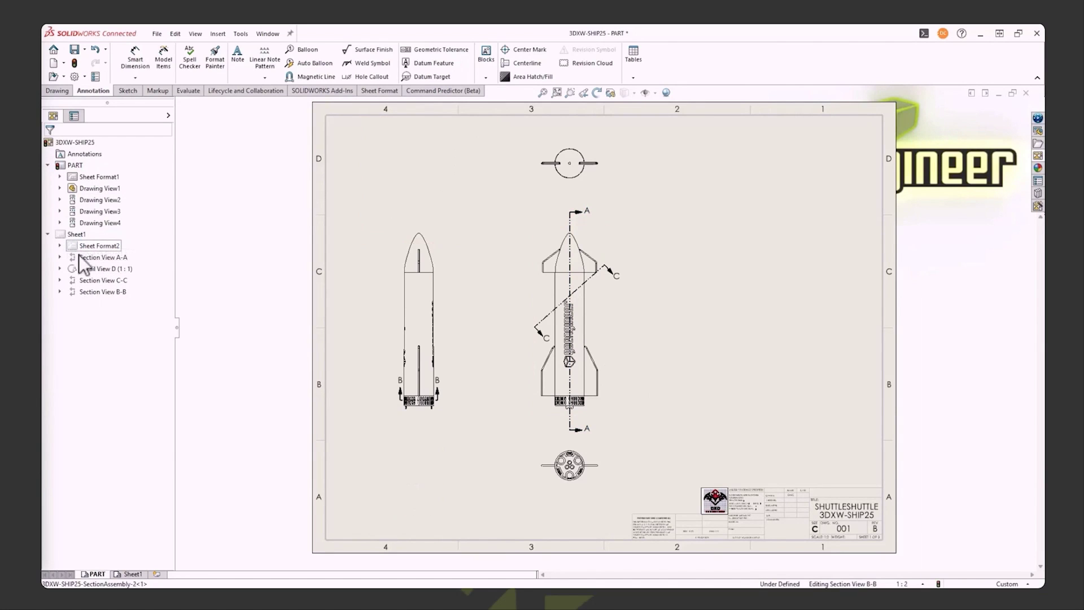
click(133, 574)
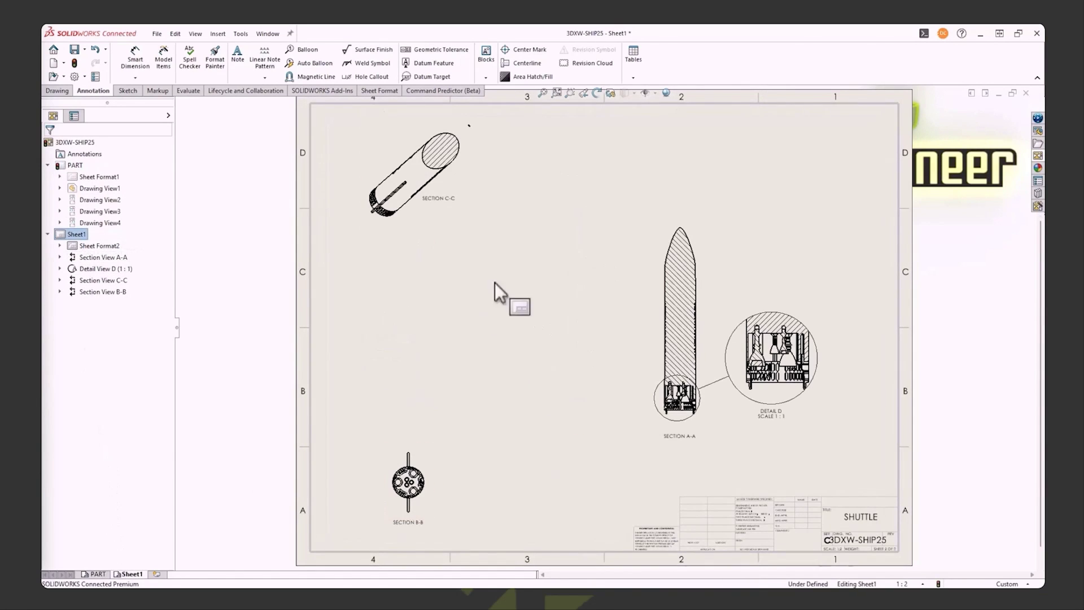
drag(421, 235, 636, 262)
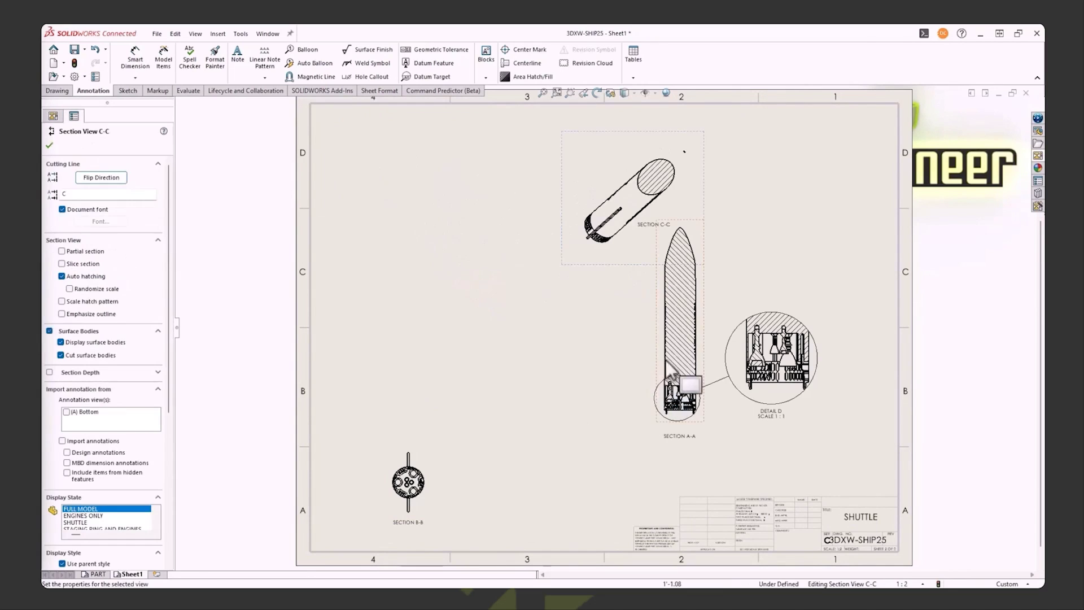
drag(661, 370, 368, 291)
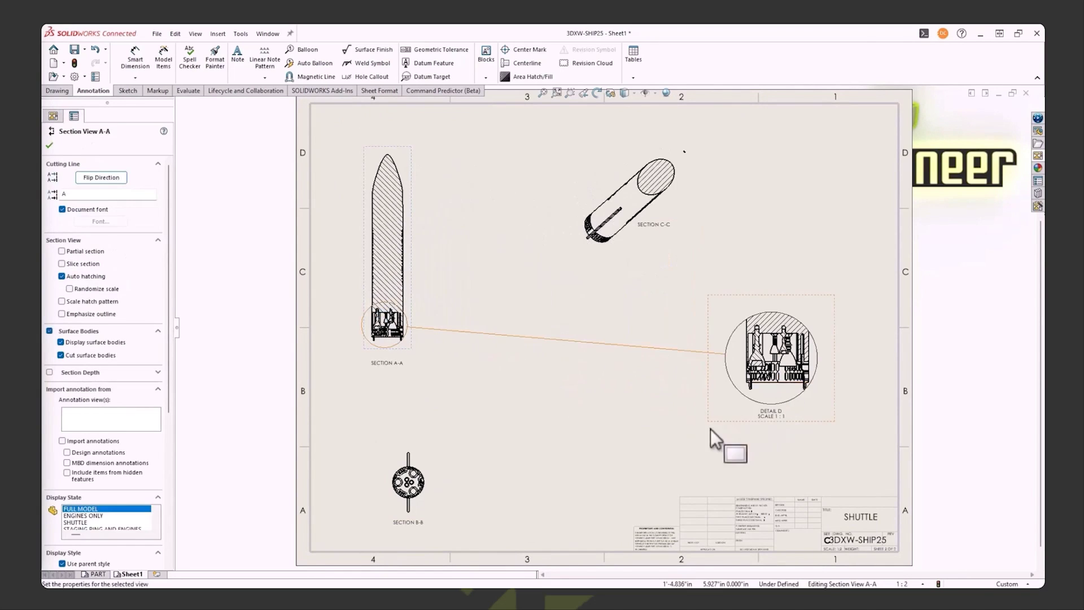
drag(733, 395, 493, 452)
drag(408, 481, 484, 313)
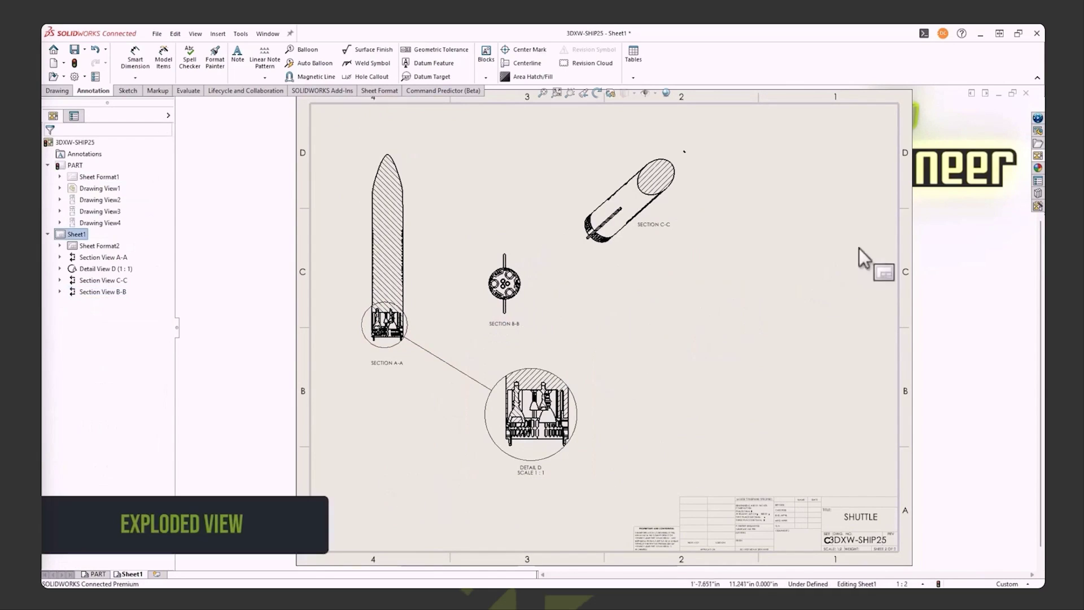
Place the Isometric Exploded view along Sheet1's right side and display it as Shaded With Edges.
click(1037, 155)
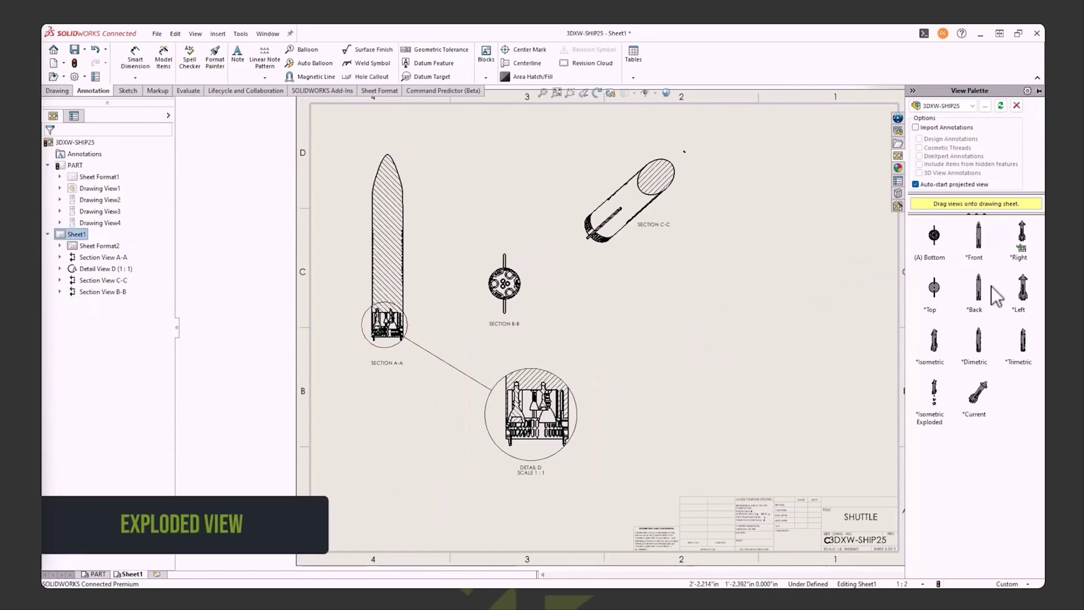
mouse_move(935, 382)
mouse_down()
mouse_move(852, 338)
mouse_move(835, 234)
mouse_up()
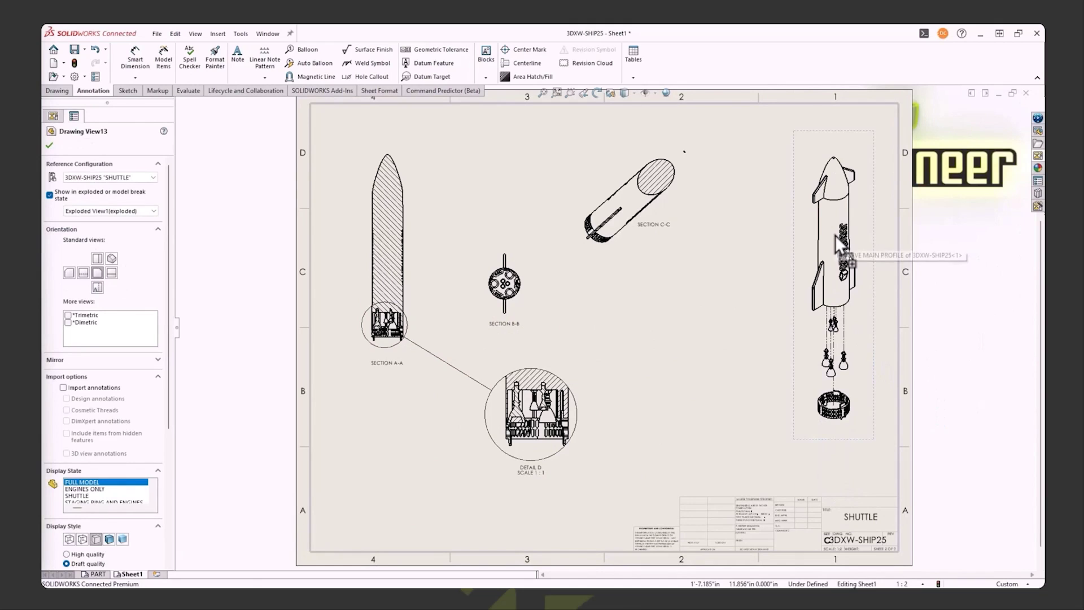
click(109, 538)
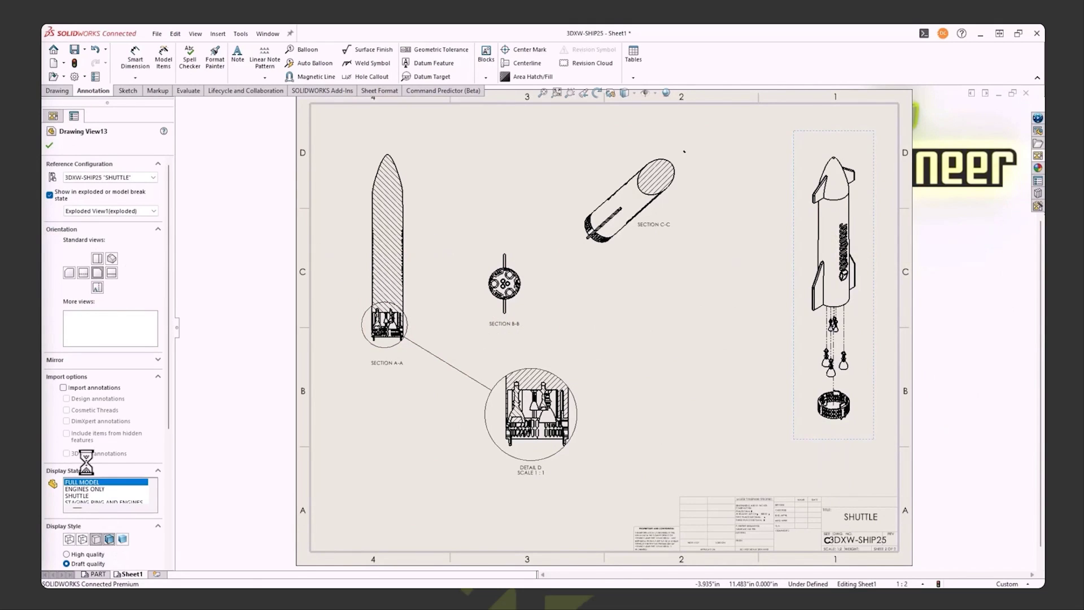
click(50, 146)
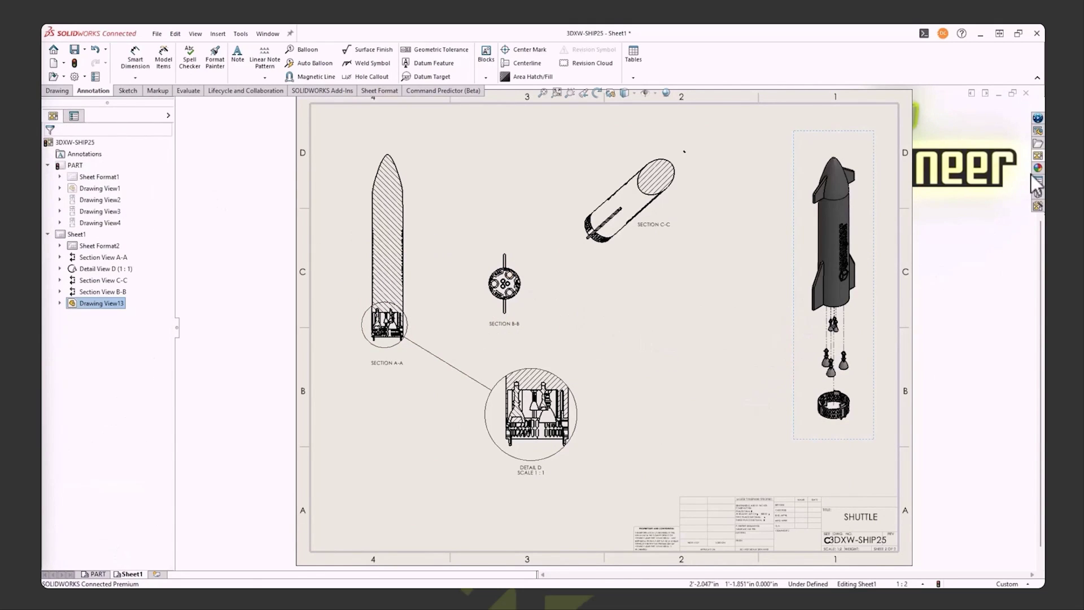
Place the Right view on Sheet1 beside the exploded view, without projections, and set its display state to STAGING RING AND ENGINES.
click(1037, 156)
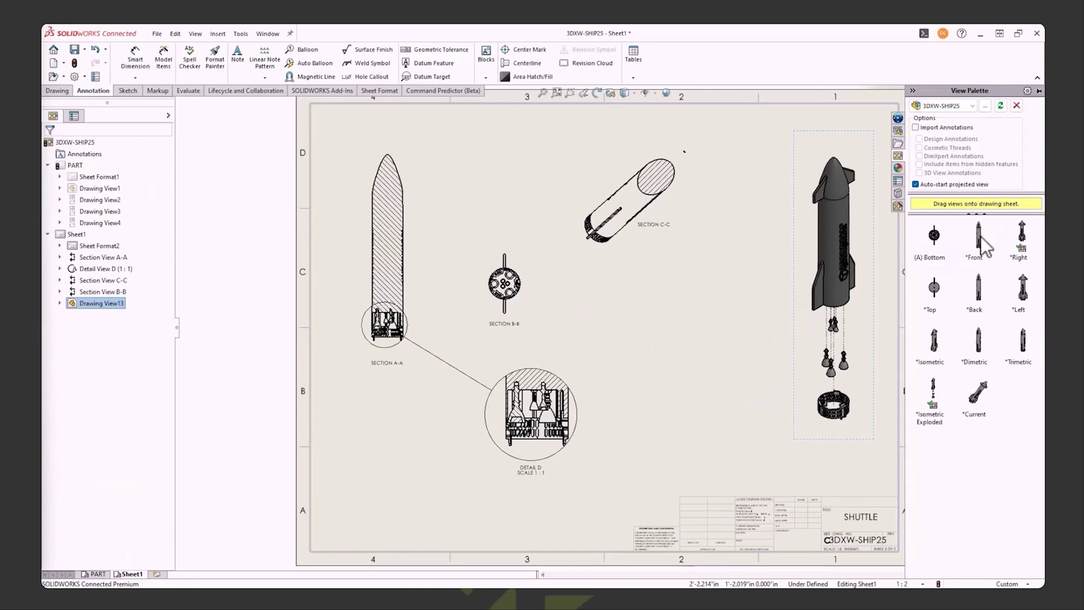
mouse_move(1025, 237)
mouse_down()
mouse_move(739, 255)
mouse_move(634, 235)
mouse_move(683, 303)
mouse_move(697, 276)
mouse_move(693, 315)
mouse_up()
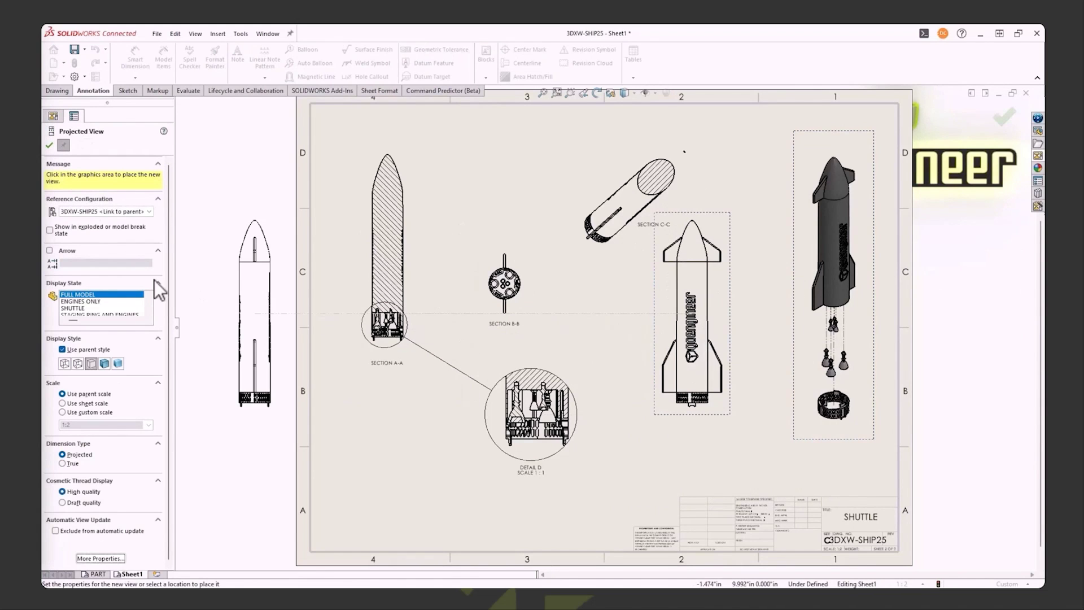
scroll(95, 303, down, 1)
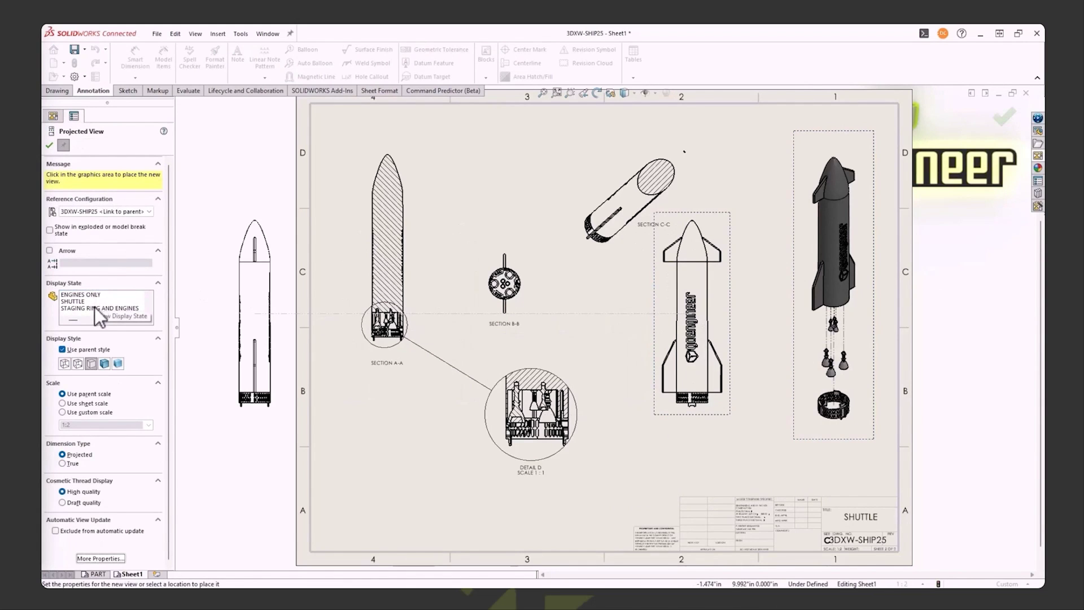
click(93, 309)
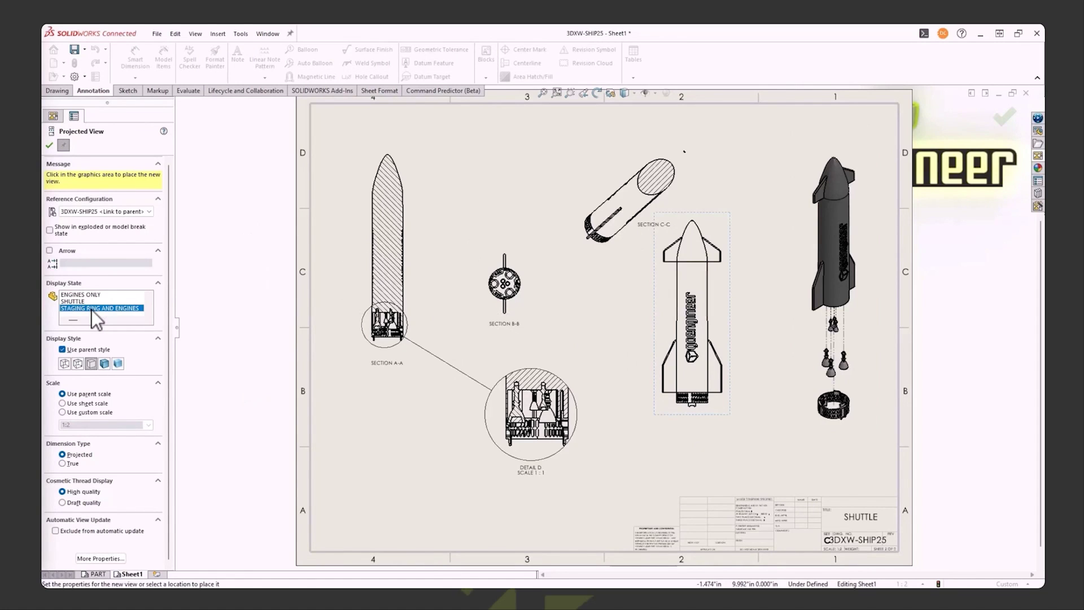
click(49, 146)
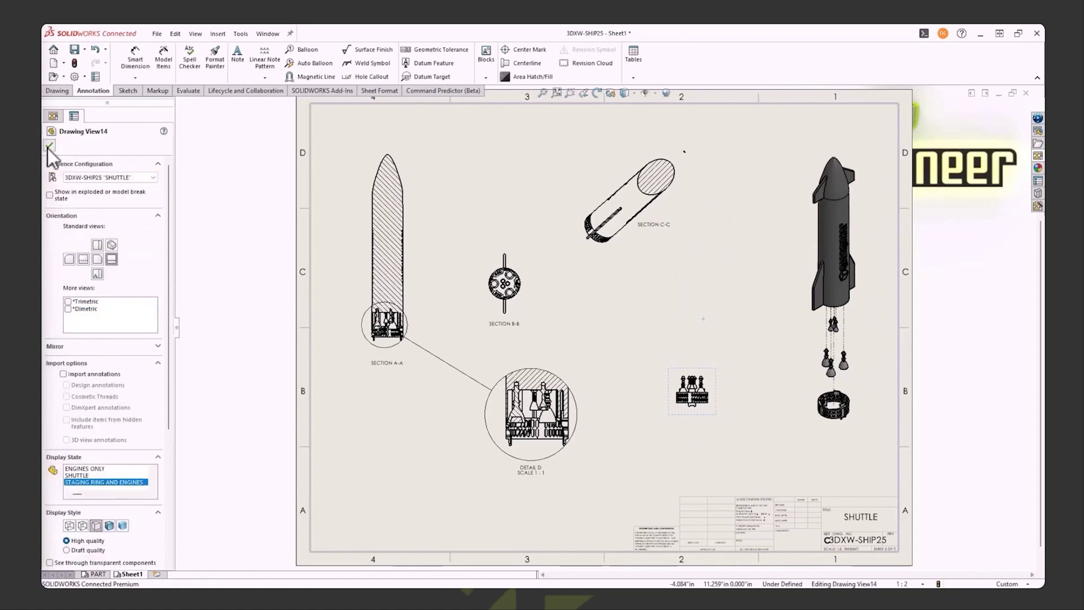
click(696, 374)
scroll(693, 411, down, 1)
scroll(692, 411, down, 3)
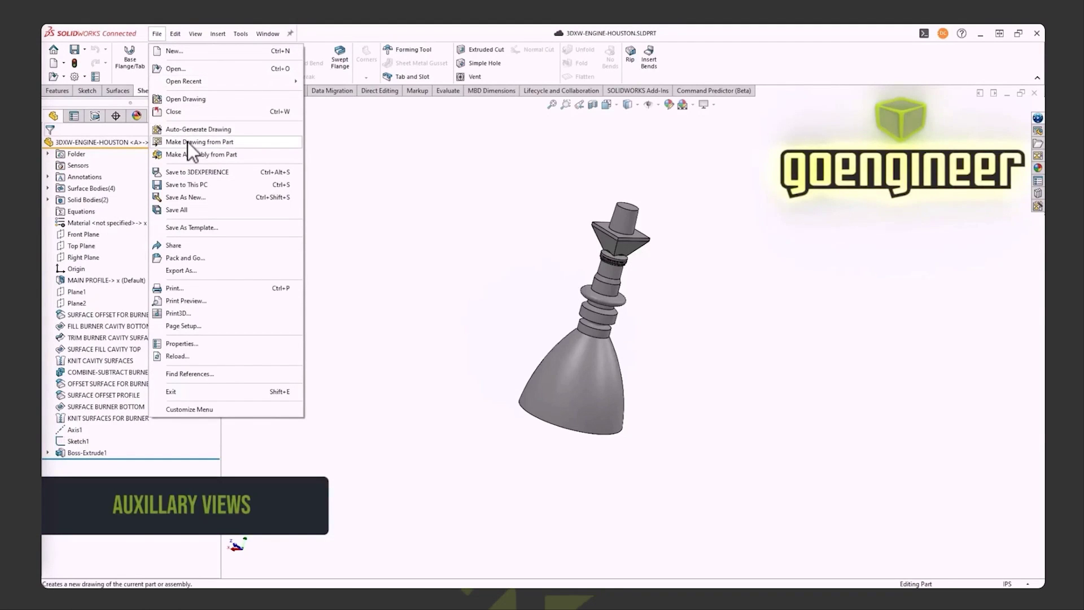
Create a drawing of the 3DXW-ENGINE-HOUSTON part from the DND-C-IN template and place its (A) Back view in the sheet's upper left.
click(187, 141)
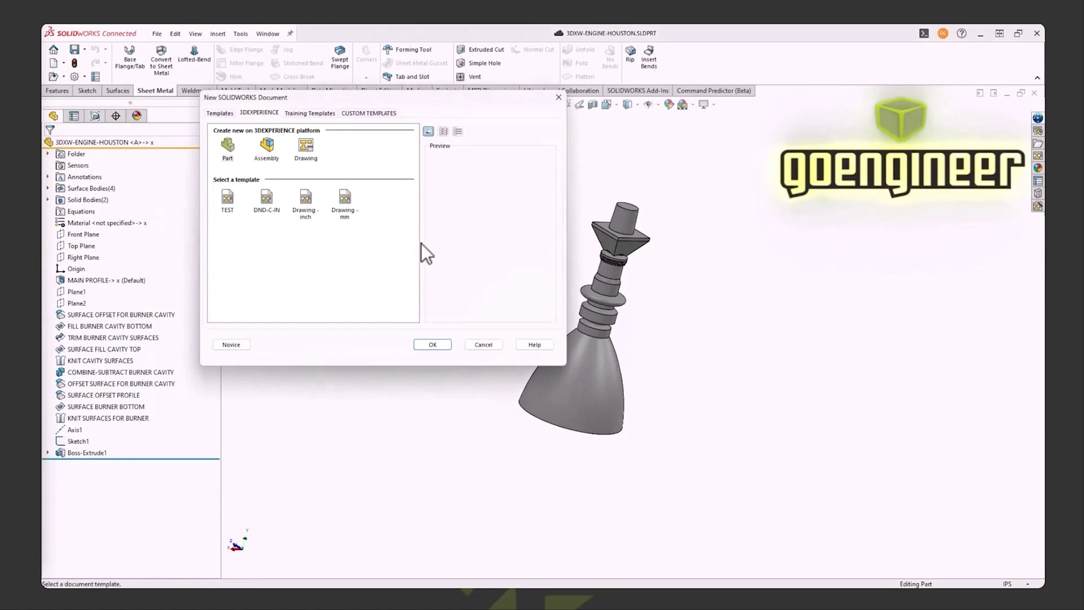
click(268, 201)
click(433, 344)
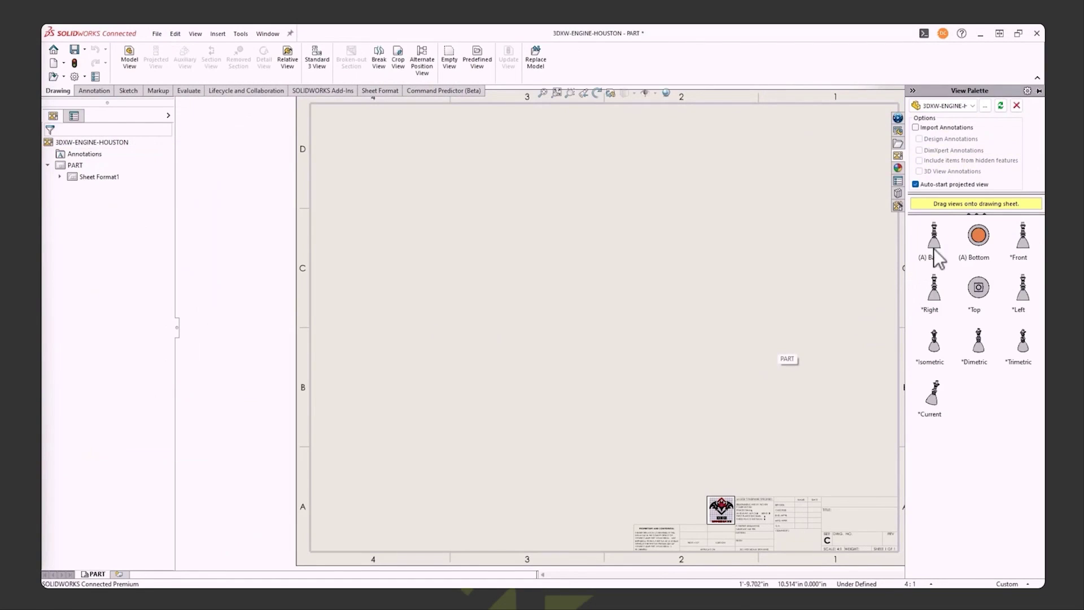
drag(940, 246, 449, 254)
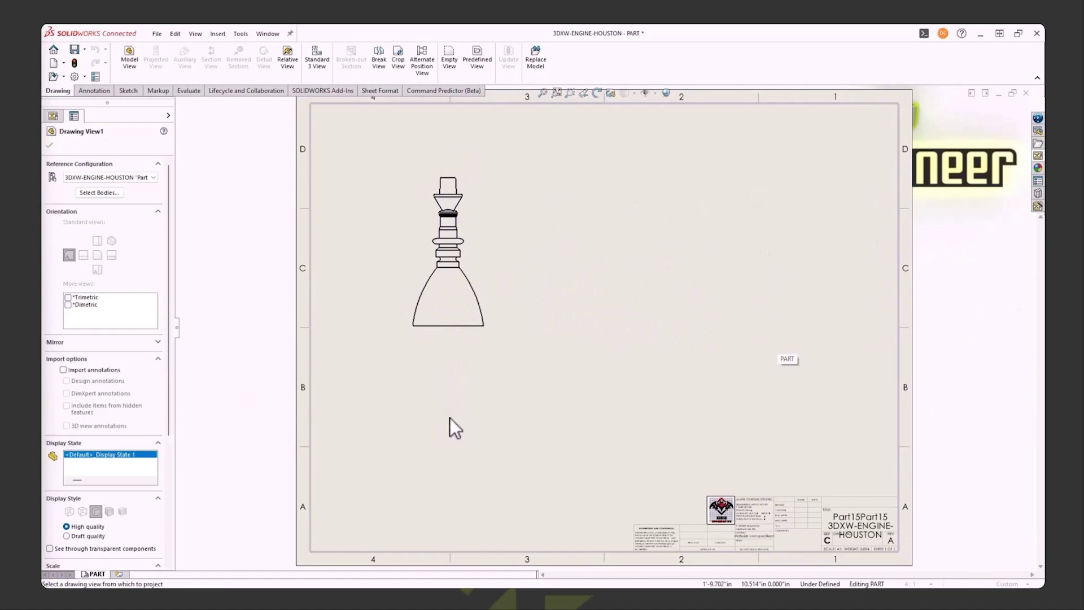
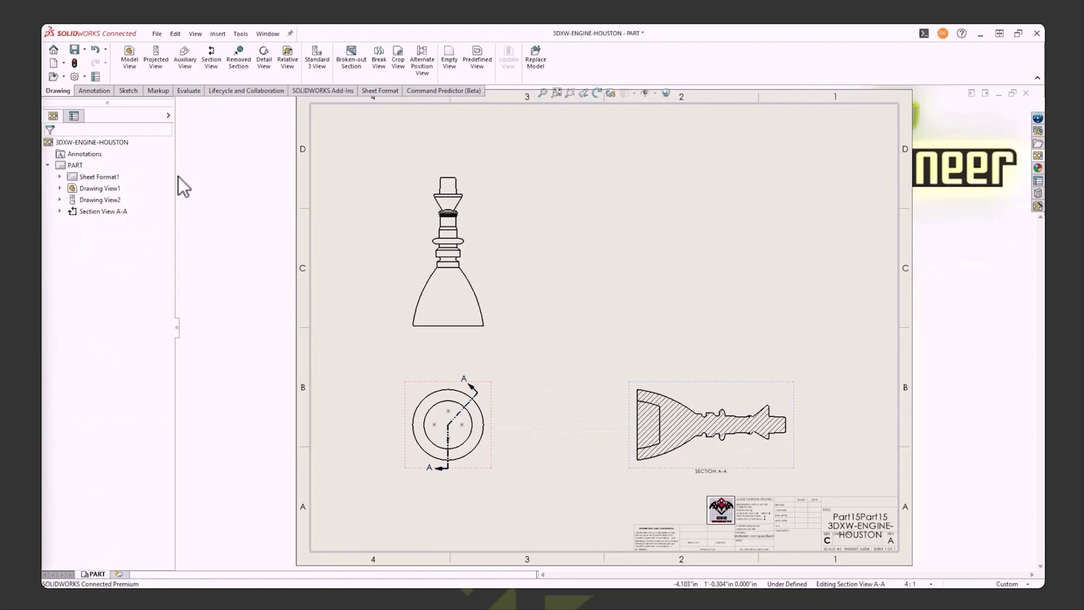
Create a vertical section view through the centre of the engine's back view and place it to the right of that view.
click(211, 57)
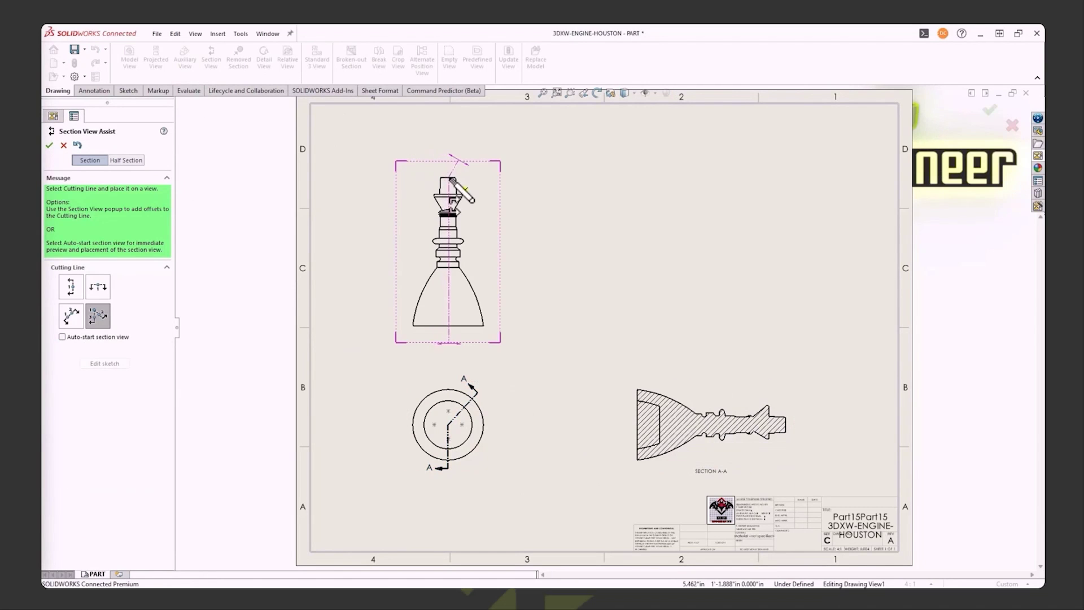
click(68, 286)
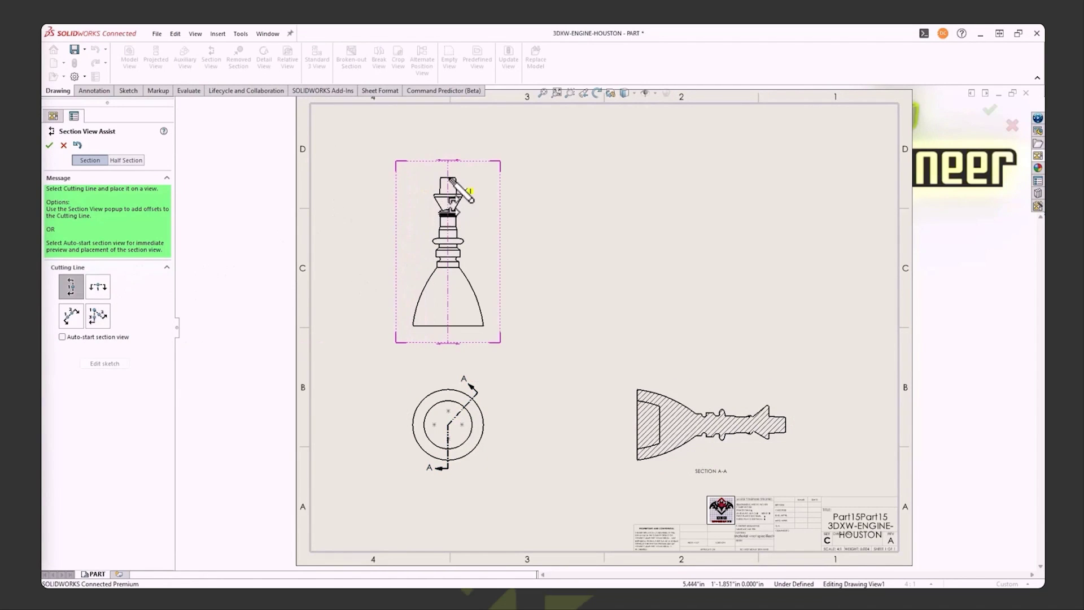
click(448, 180)
click(412, 162)
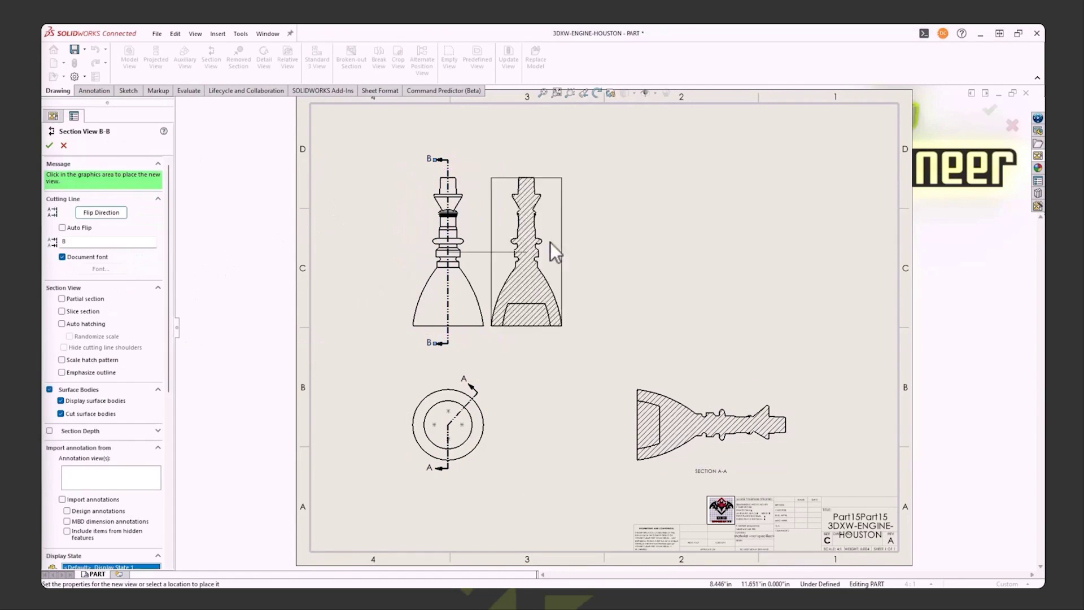
click(606, 244)
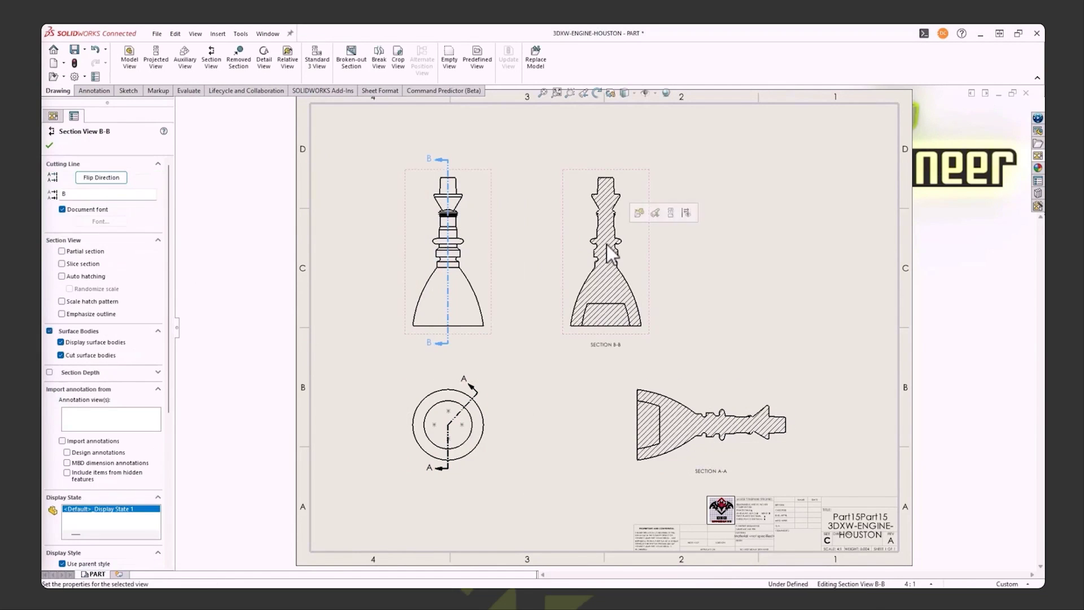
click(50, 145)
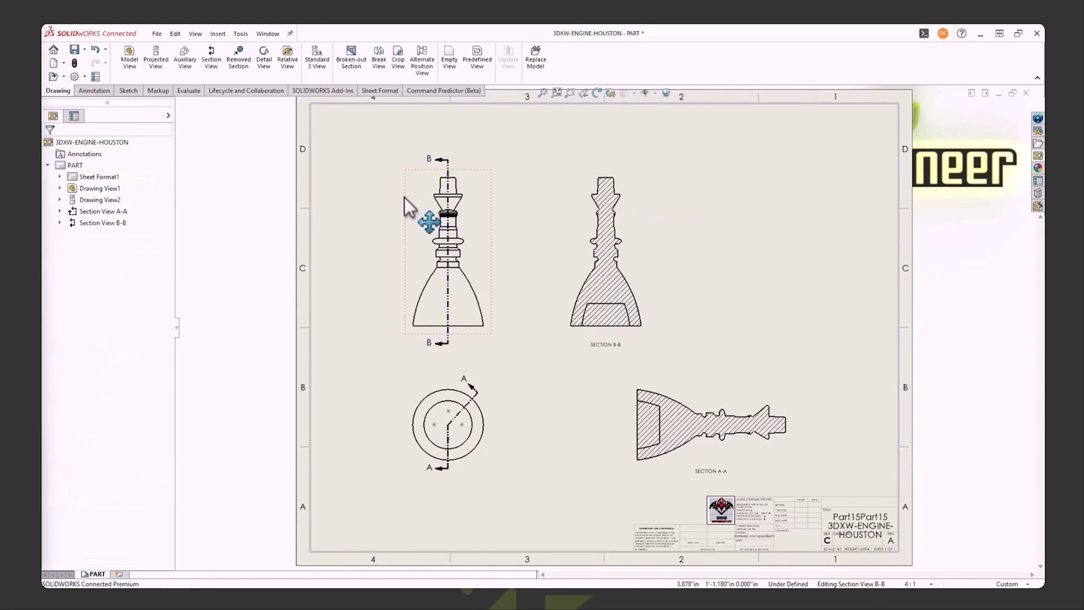
Edit the sketch of section B-B's cutting line and move the line to the left of the engine's axis.
click(449, 305)
right_click(448, 300)
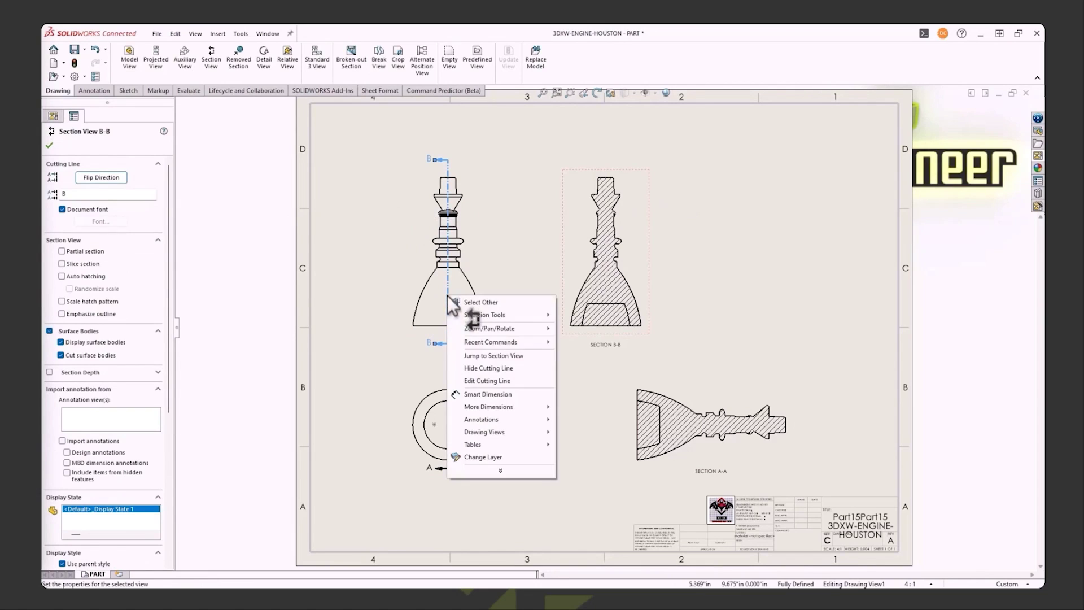
click(480, 381)
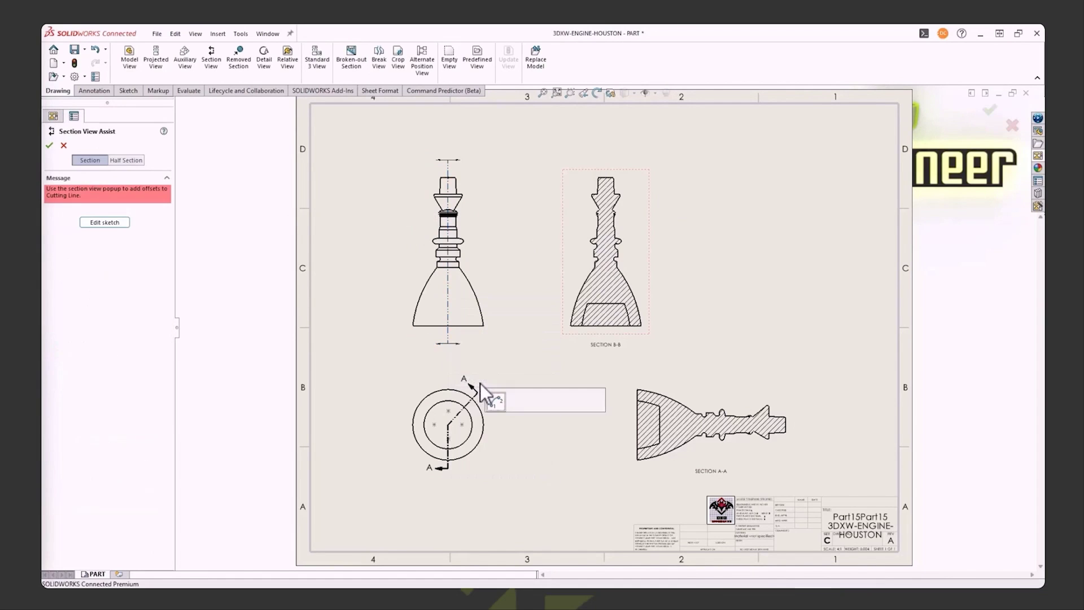
click(105, 222)
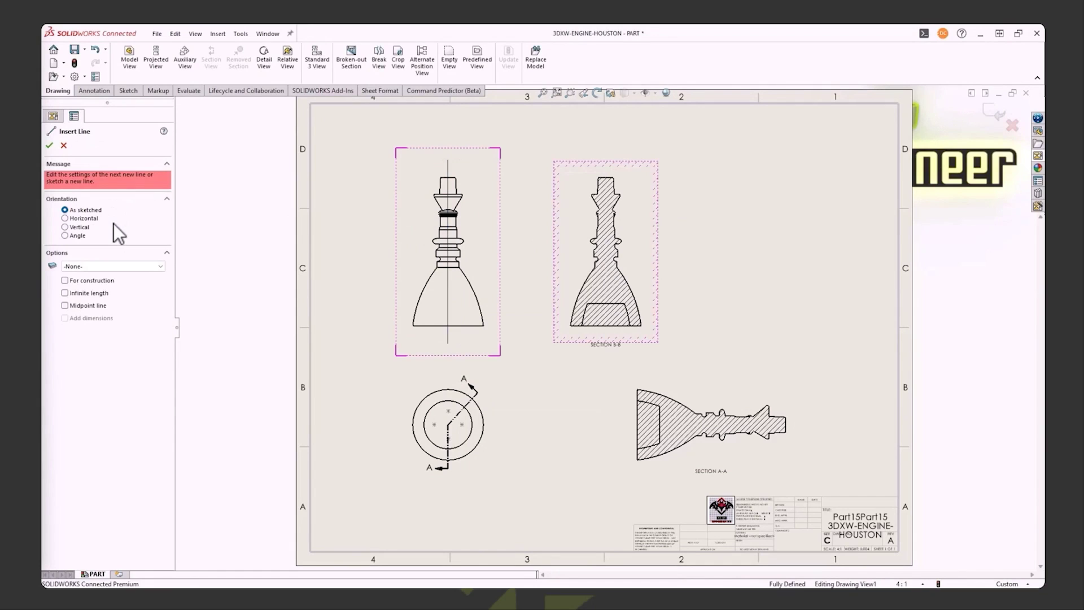
key(Escape)
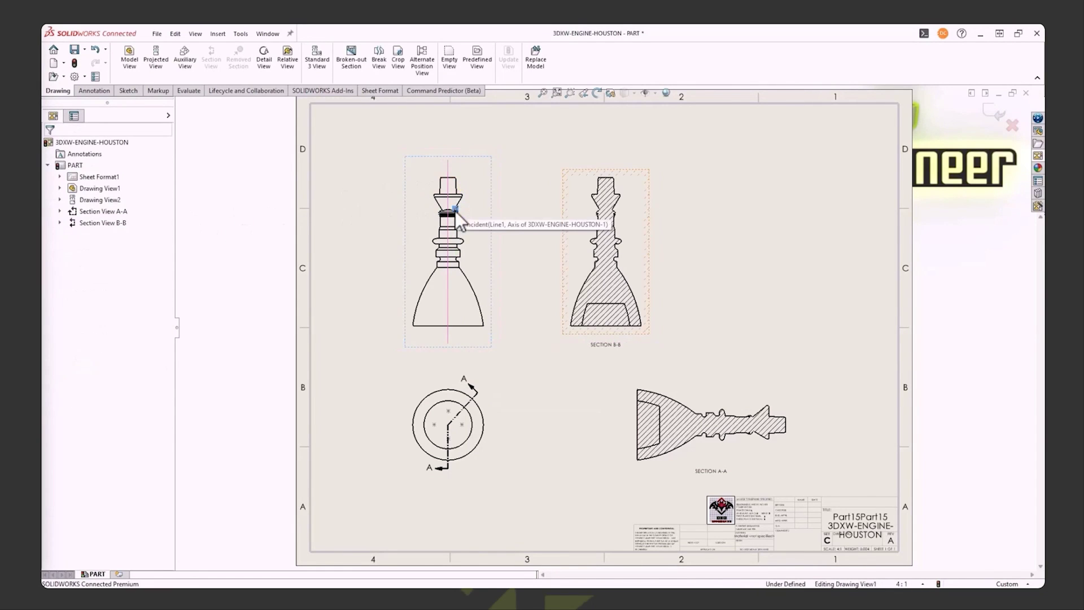
drag(455, 211, 434, 175)
Sketch a vertical centerline through the engine's back view from the middle of the nozzle's bottom edge to the top edge.
click(125, 90)
click(134, 57)
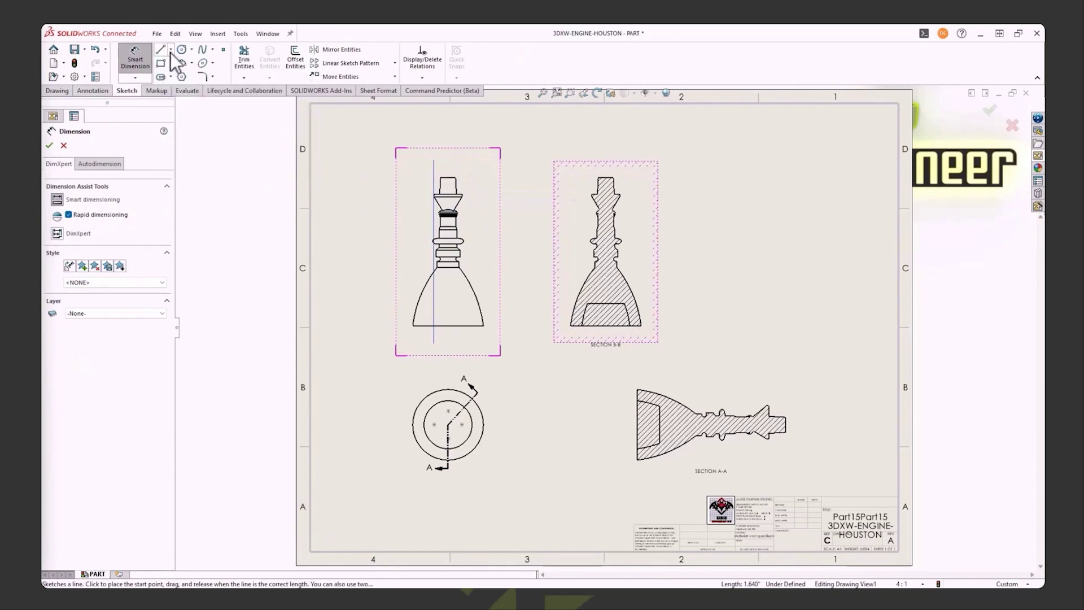
click(170, 50)
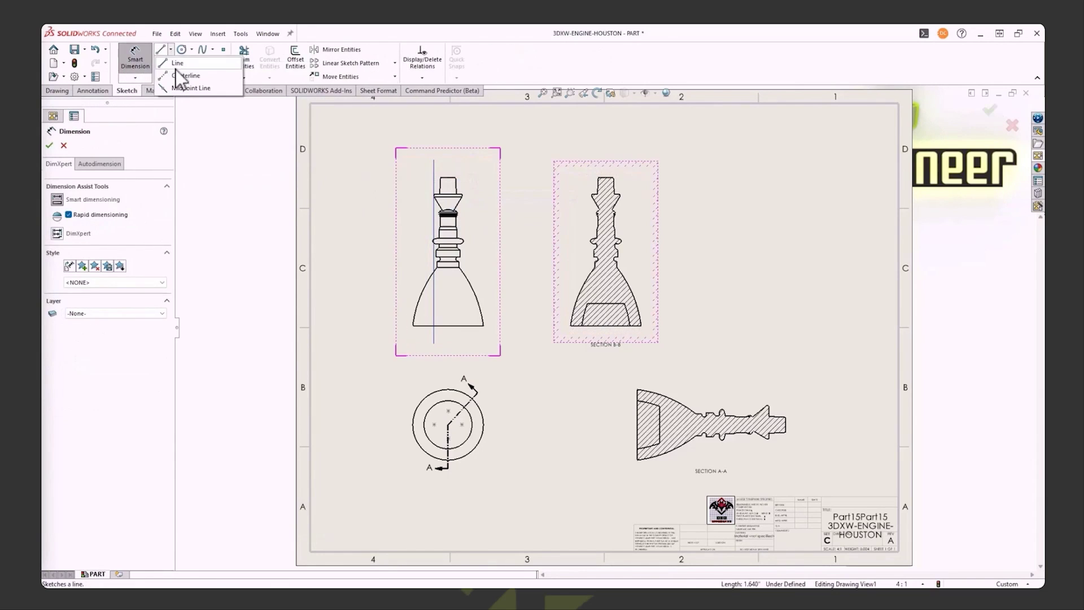
click(447, 326)
click(448, 178)
key(Escape)
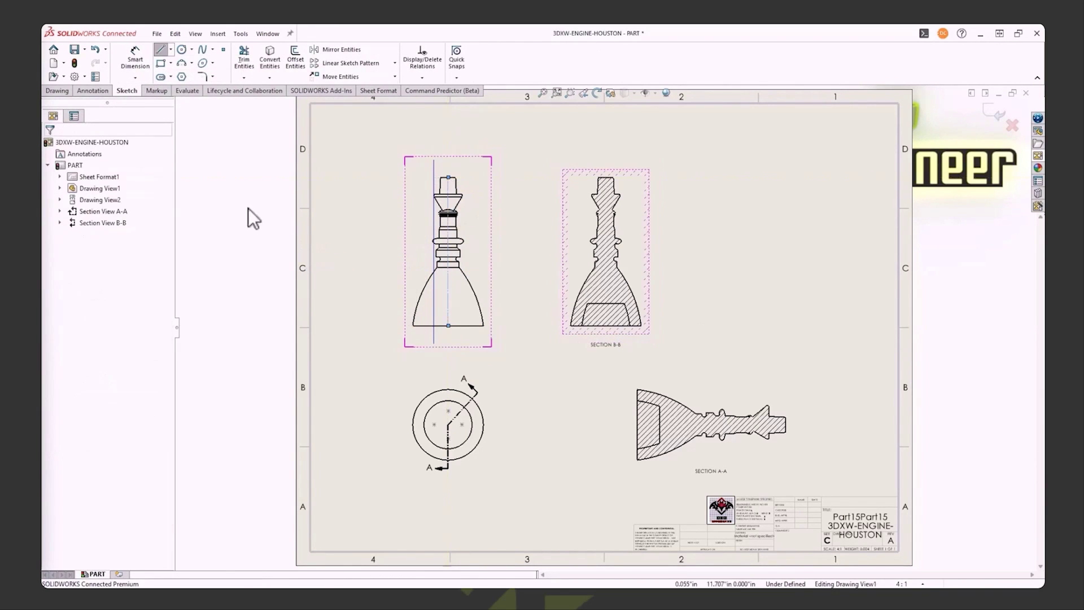
Dimension the horizontal offset between the section B-B cutting line and the engine's centerline as 0.125 in.
click(145, 58)
click(433, 302)
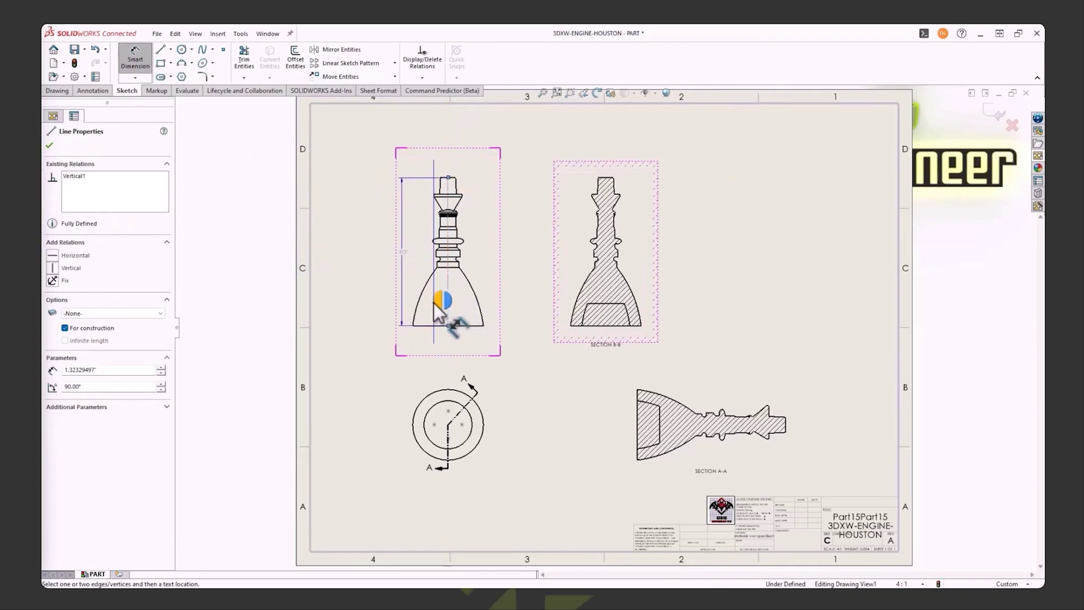
click(433, 334)
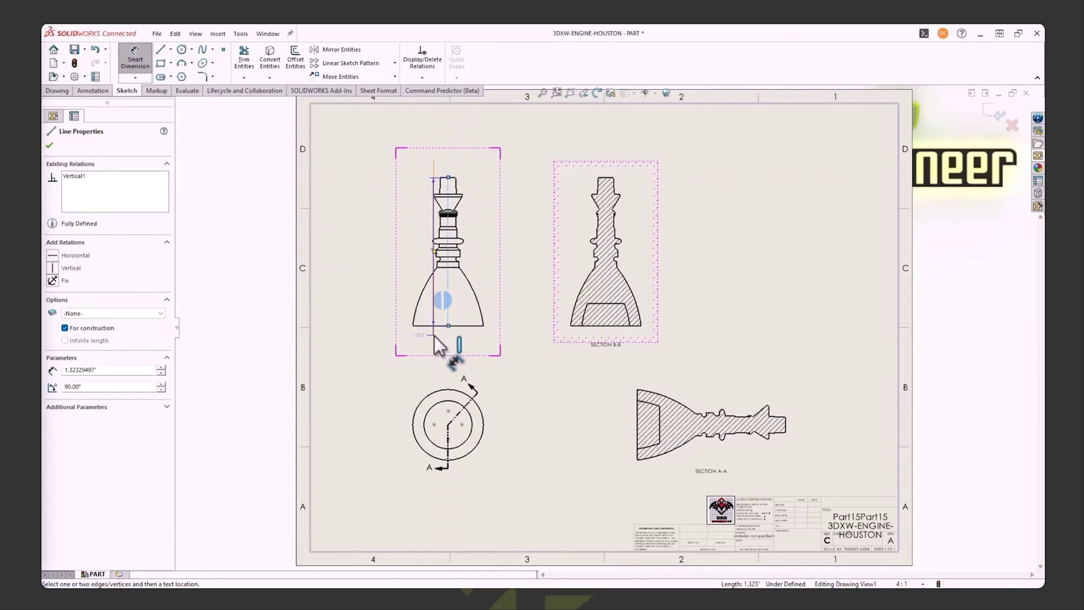
click(465, 336)
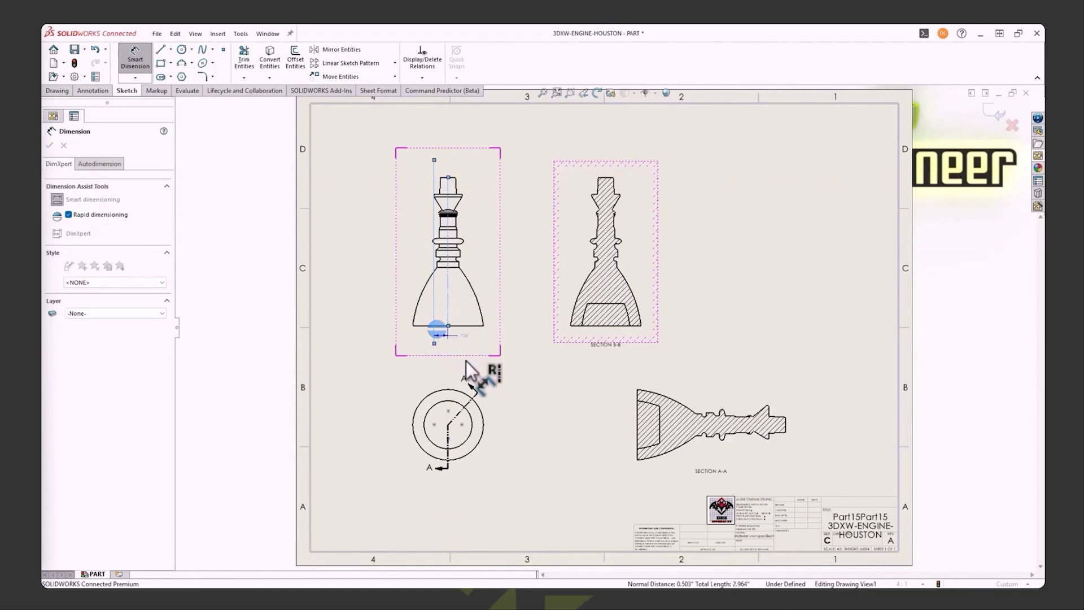
text(0.5)
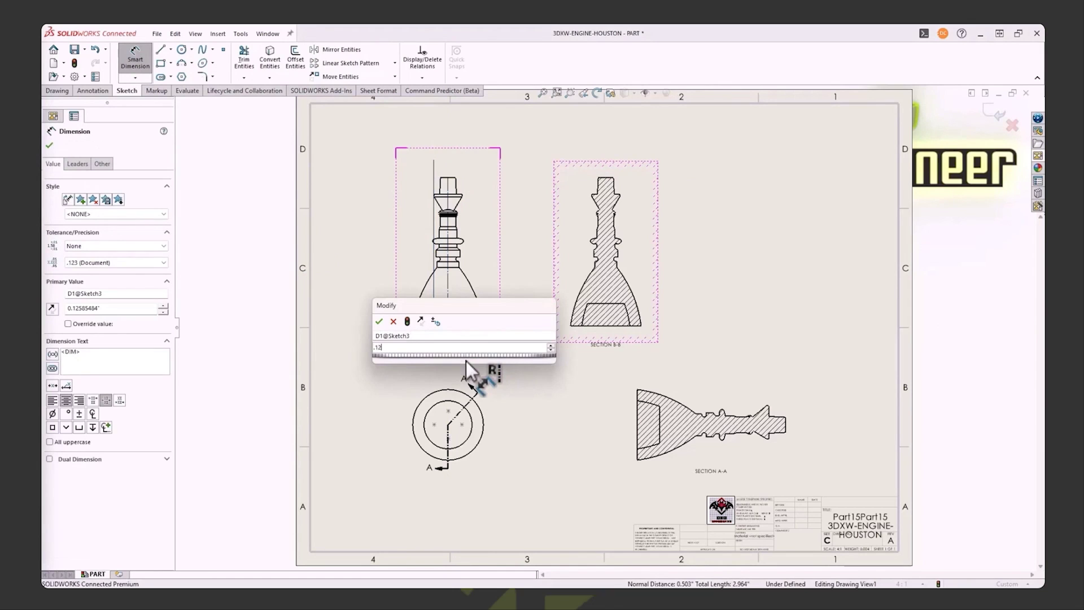
key(Return)
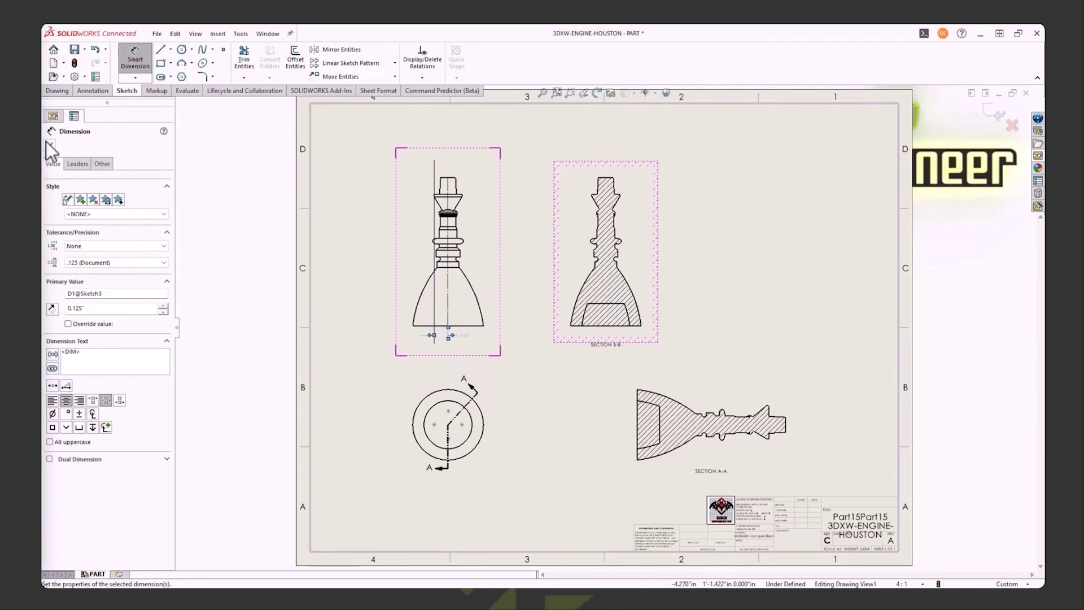
click(46, 143)
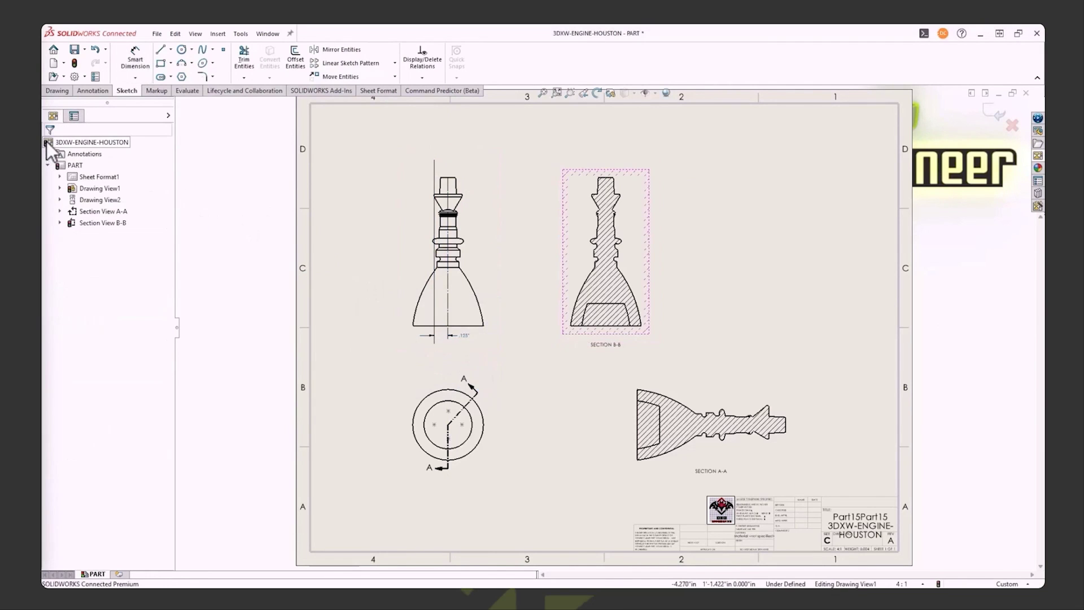
Finish the cutting line sketch, reopen its offset dimension and accept it, and rebuild the drawing to update section B-B.
click(466, 337)
double_click(462, 335)
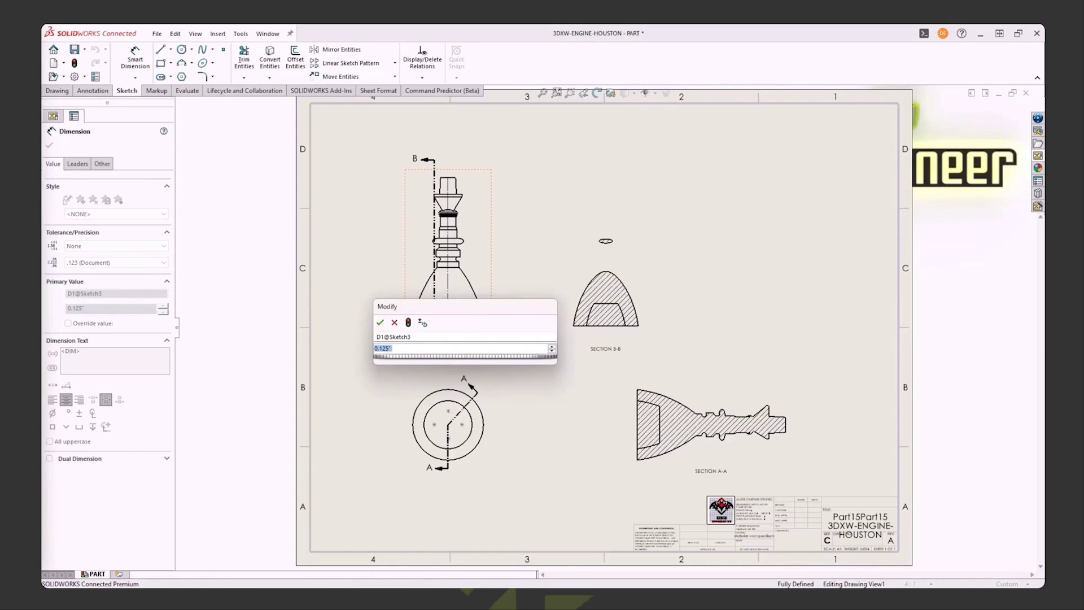
click(380, 323)
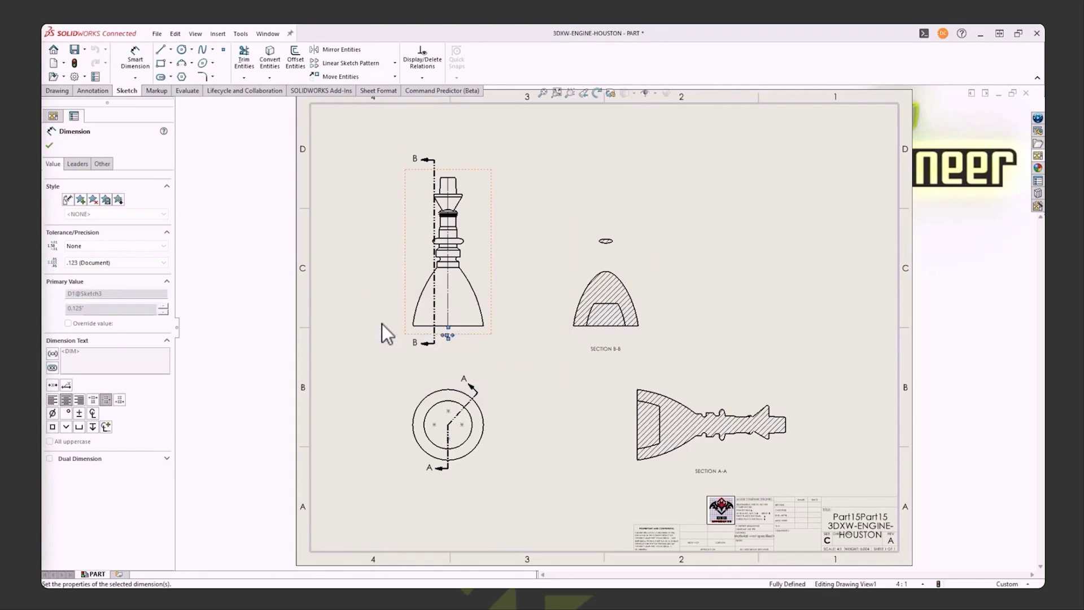
click(75, 64)
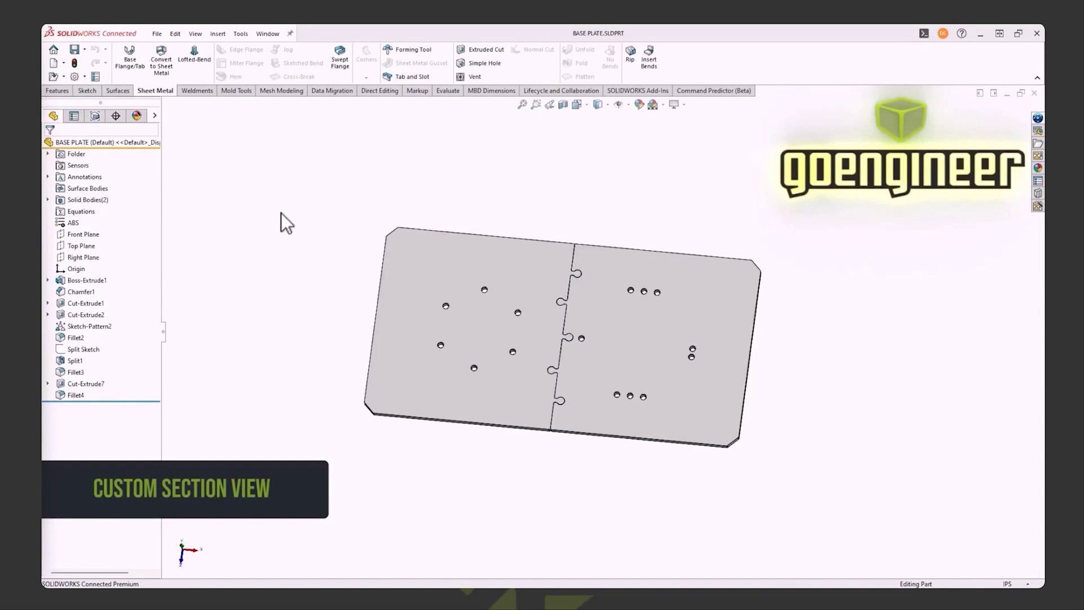
Create a drawing of the BASE PLATE part from the DND-C-IN template.
middle_drag(281, 212, 388, 343)
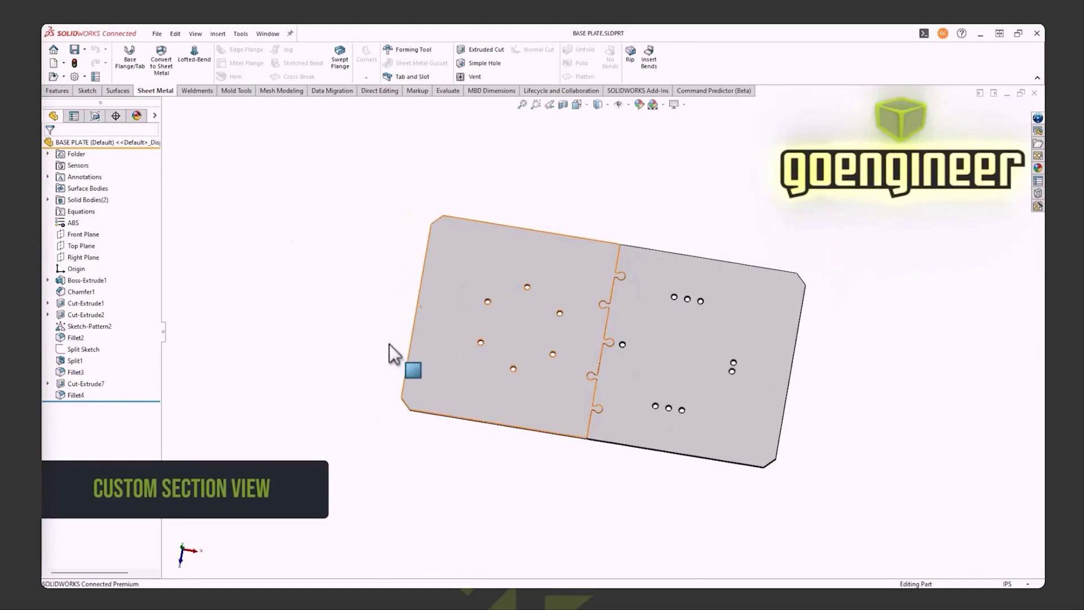
key(s)
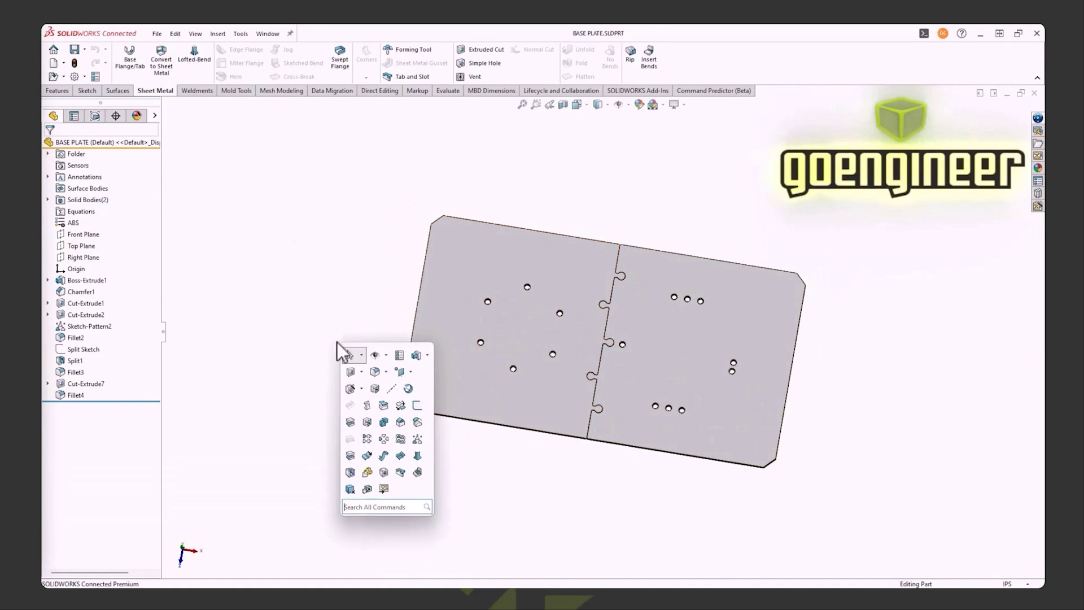
click(371, 507)
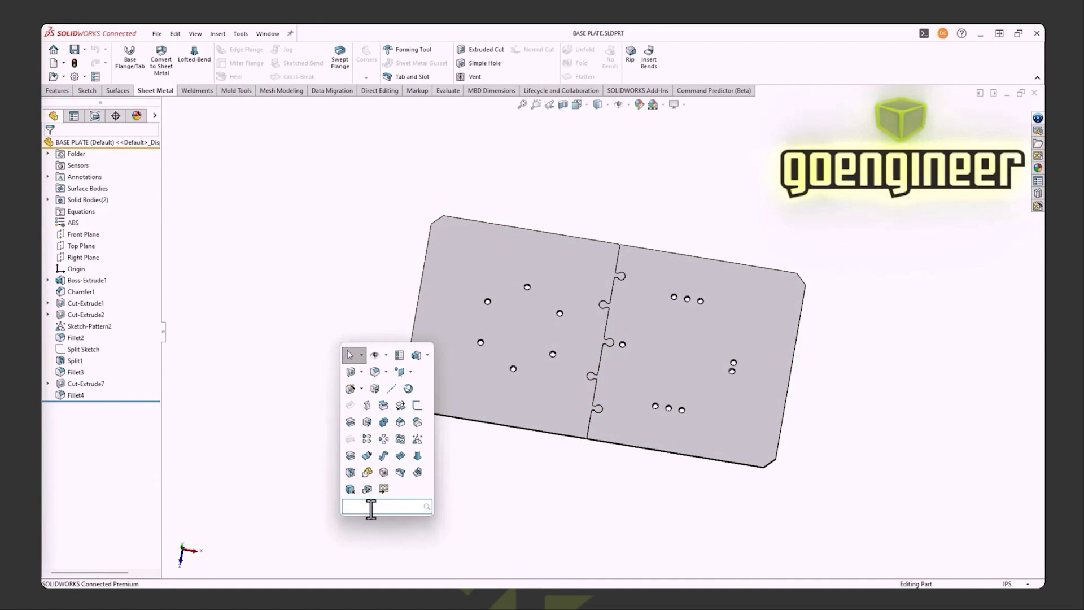
text(MAKE)
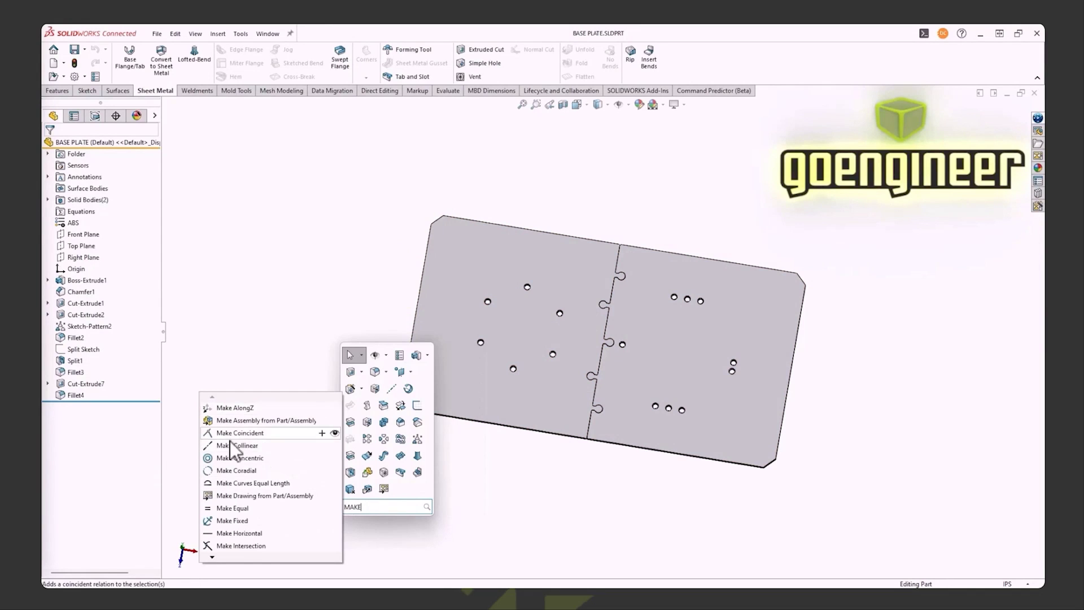
click(246, 499)
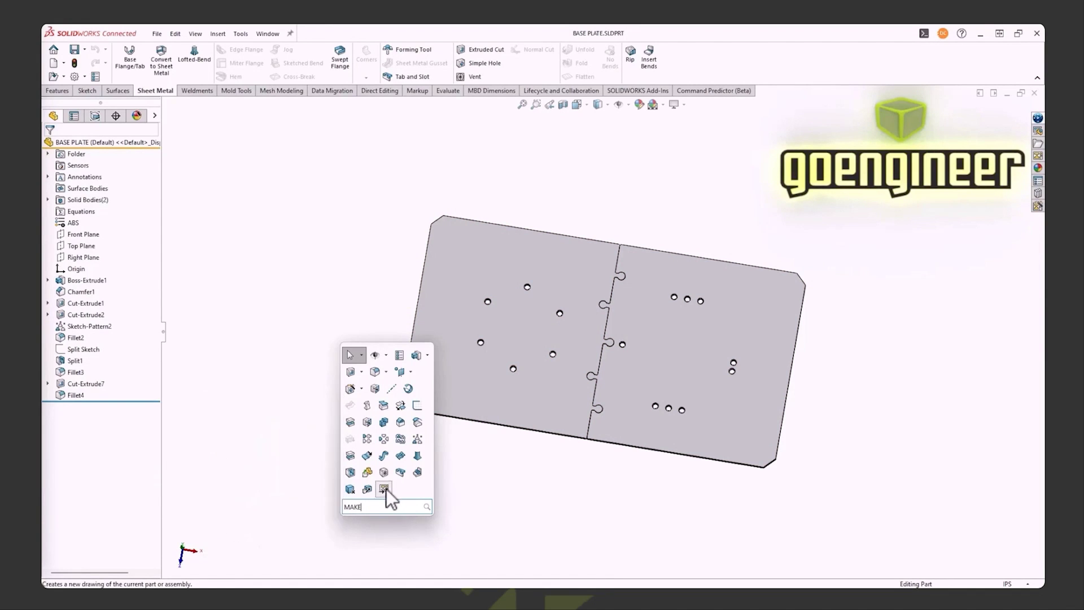
click(267, 199)
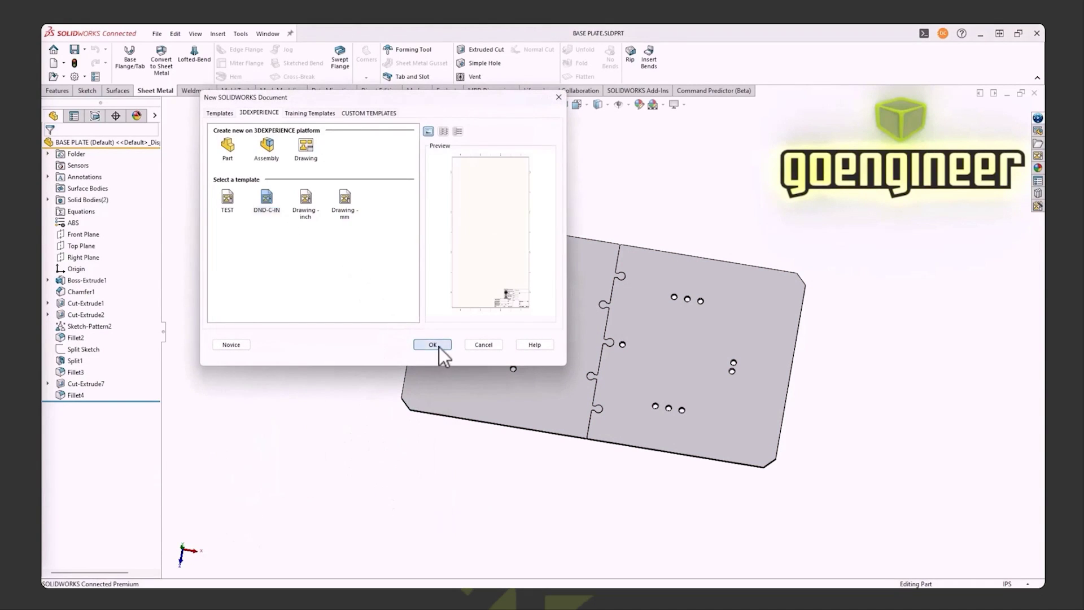
click(439, 345)
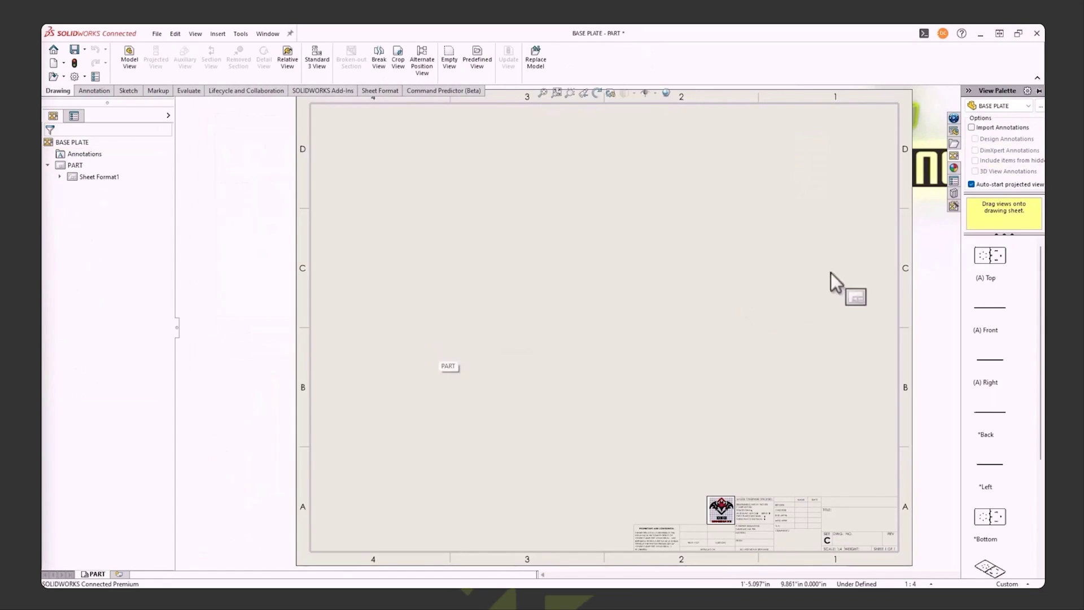
Place the base plate's (A) Top view in the upper middle of the sheet without projected views and set the sheet scale to 1:2.
drag(971, 259, 585, 284)
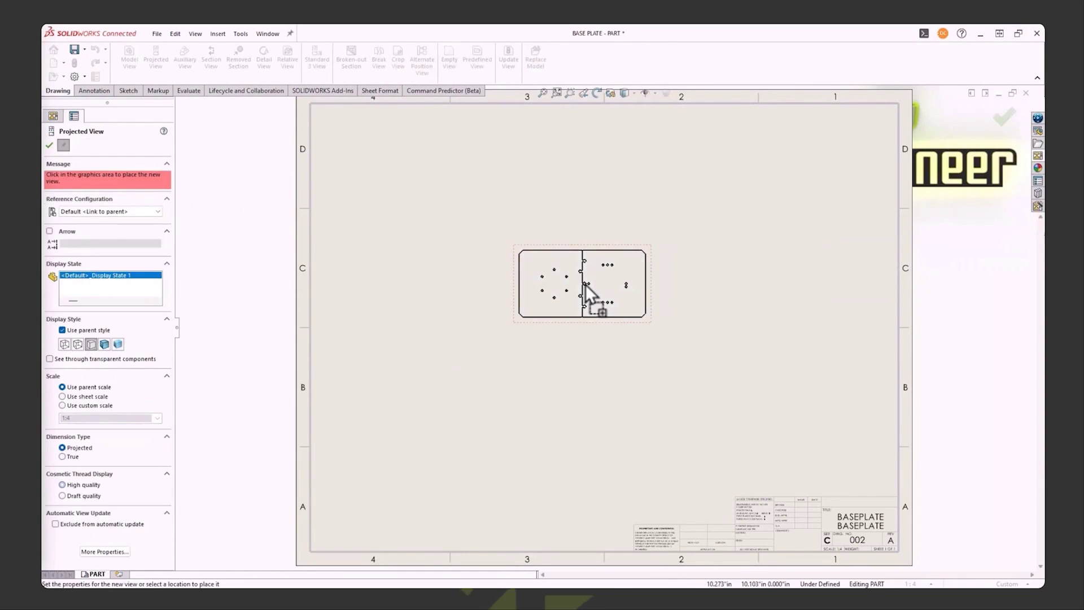
key(Escape)
click(916, 583)
click(903, 401)
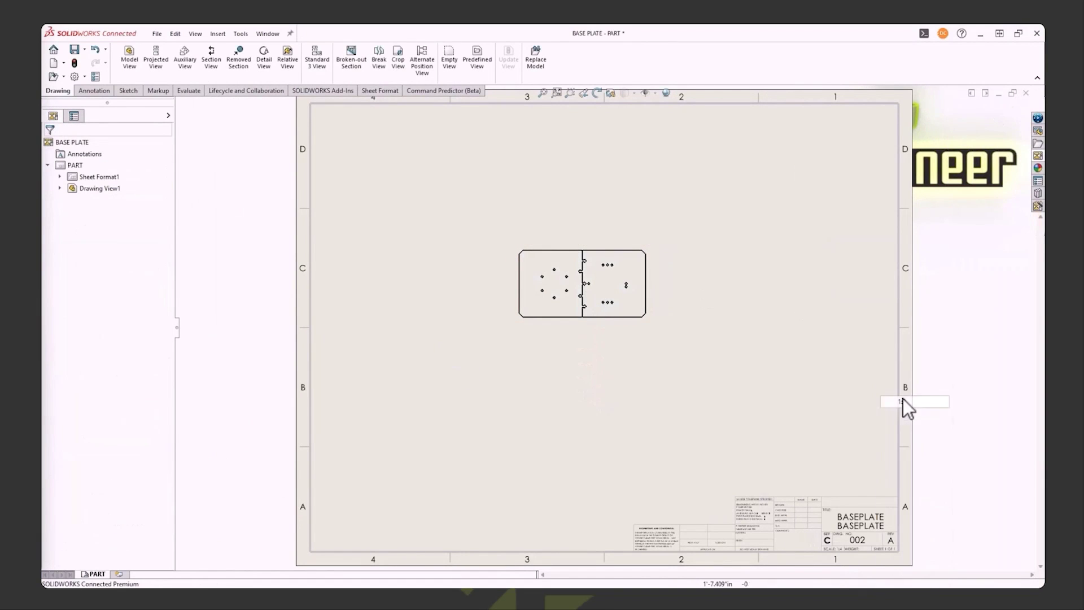
Sketch a connected stepped line across the plate view, jogging through the circular hole pattern and the lower row of three holes, extending past both side edges.
click(127, 90)
click(161, 49)
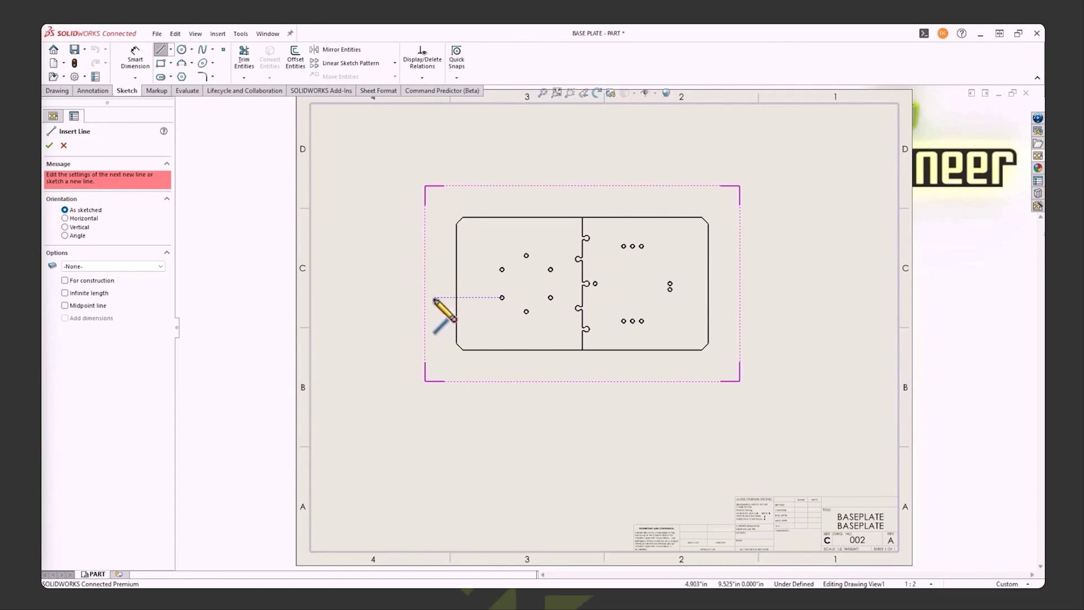
click(433, 297)
click(501, 297)
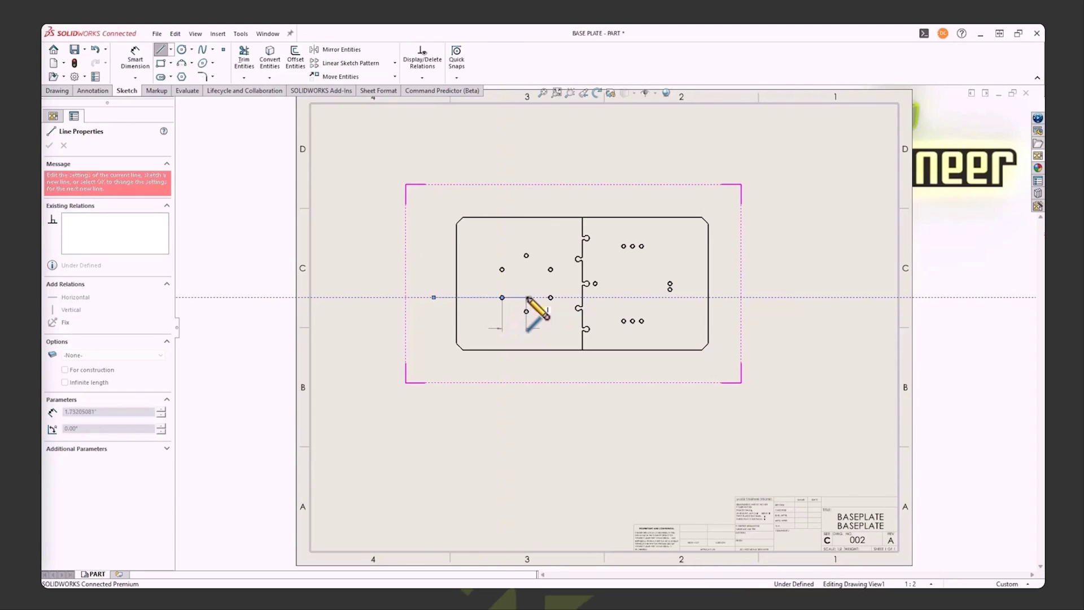
click(526, 297)
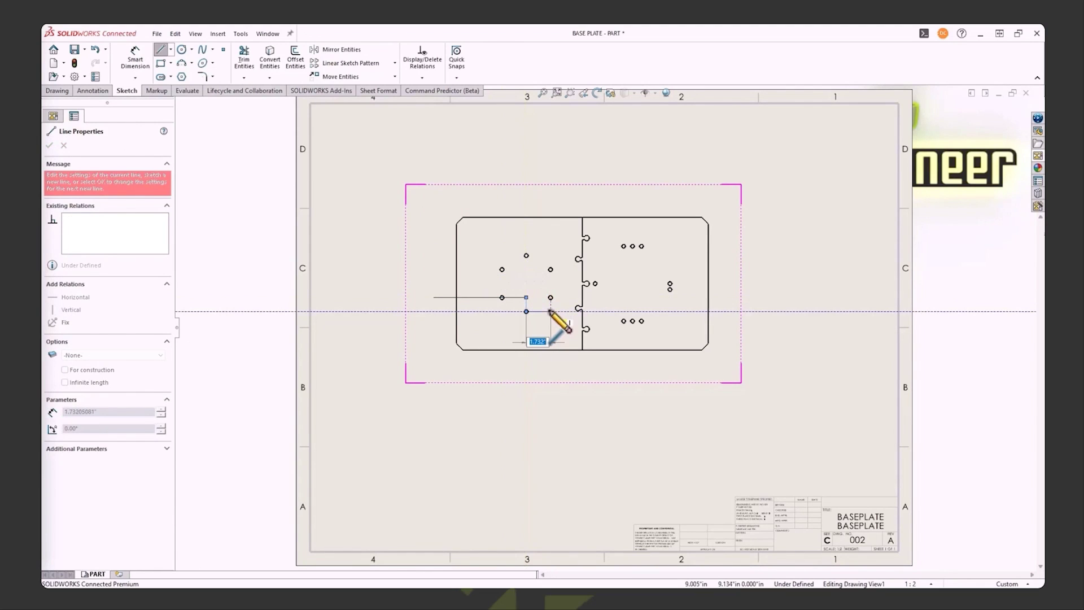
click(550, 311)
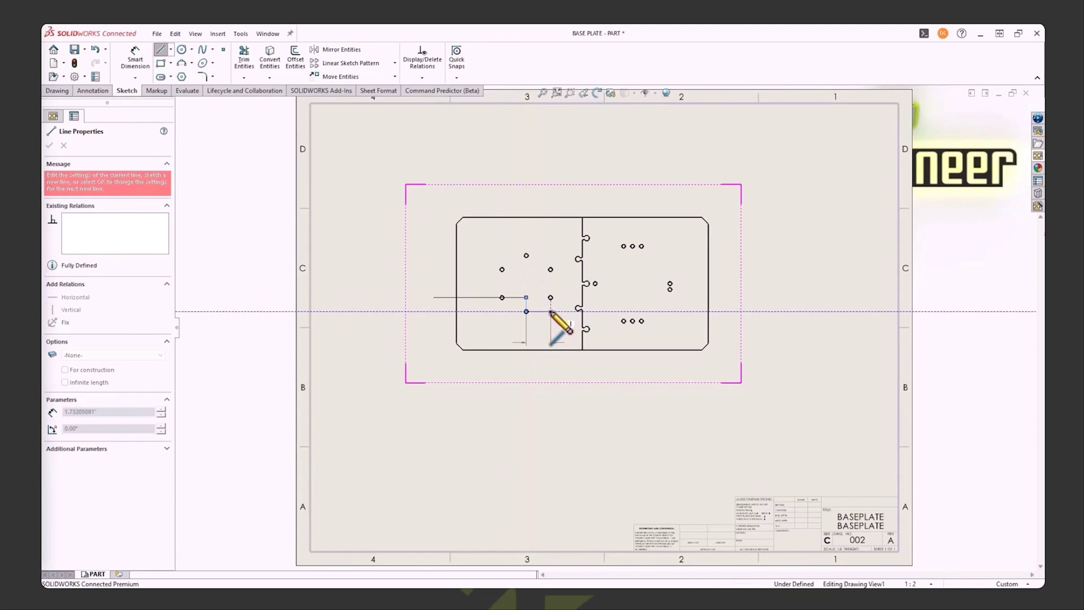
click(550, 270)
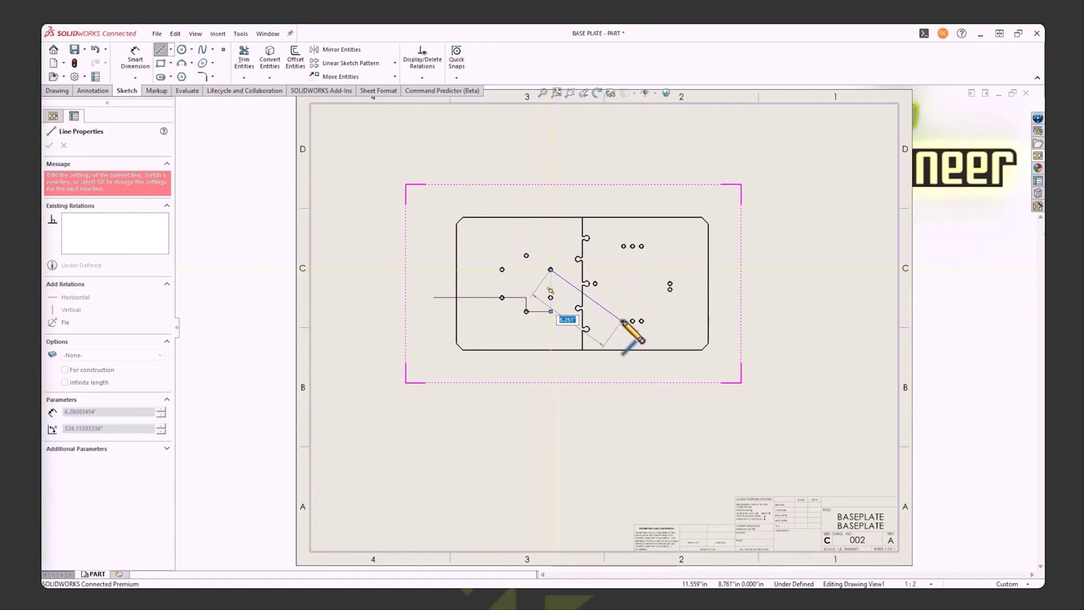
click(624, 269)
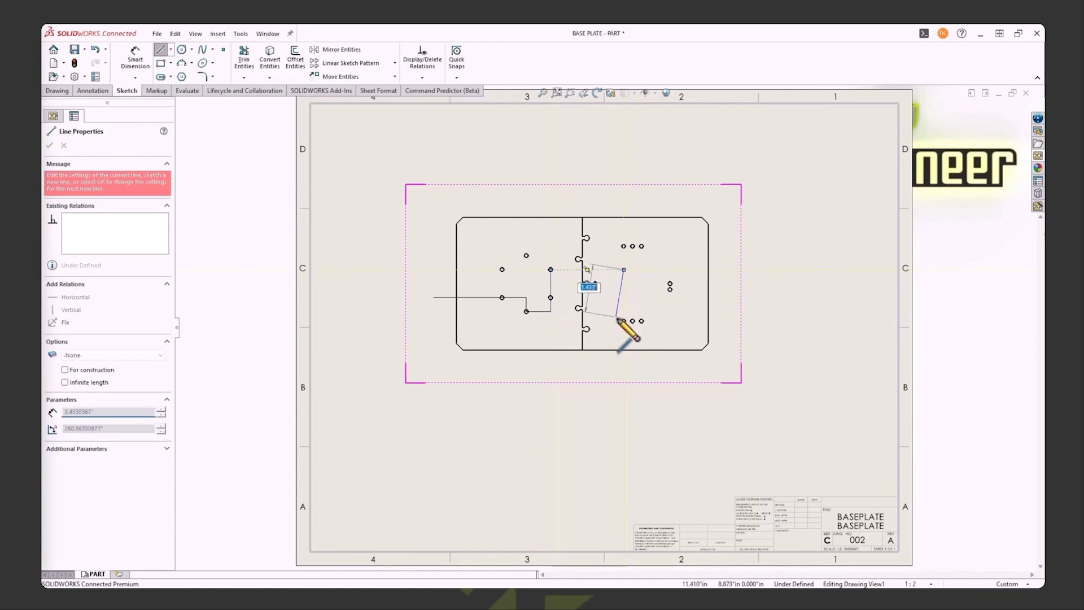
click(624, 321)
click(747, 320)
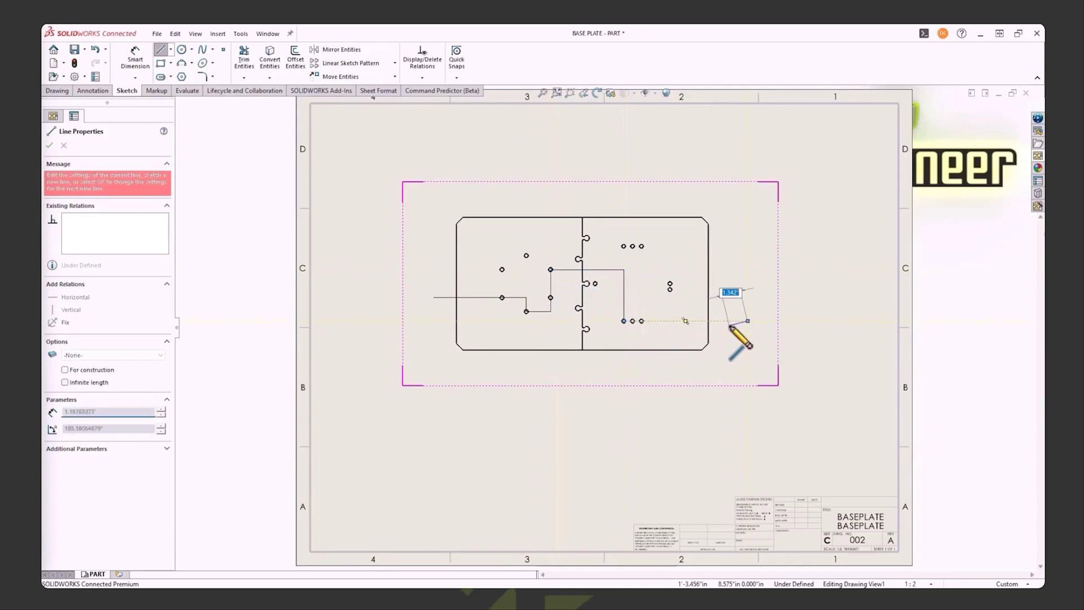
key(Escape)
click(360, 354)
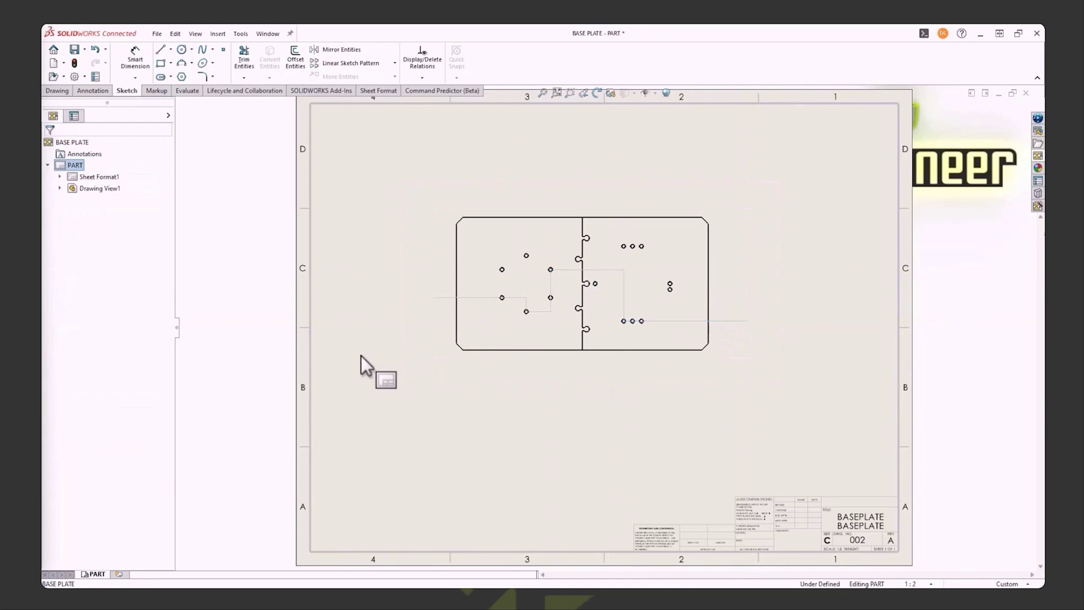
Create a standard section view from the whole chain of stepped sketch lines and place it below the plate's top view.
click(467, 304)
right_click(467, 297)
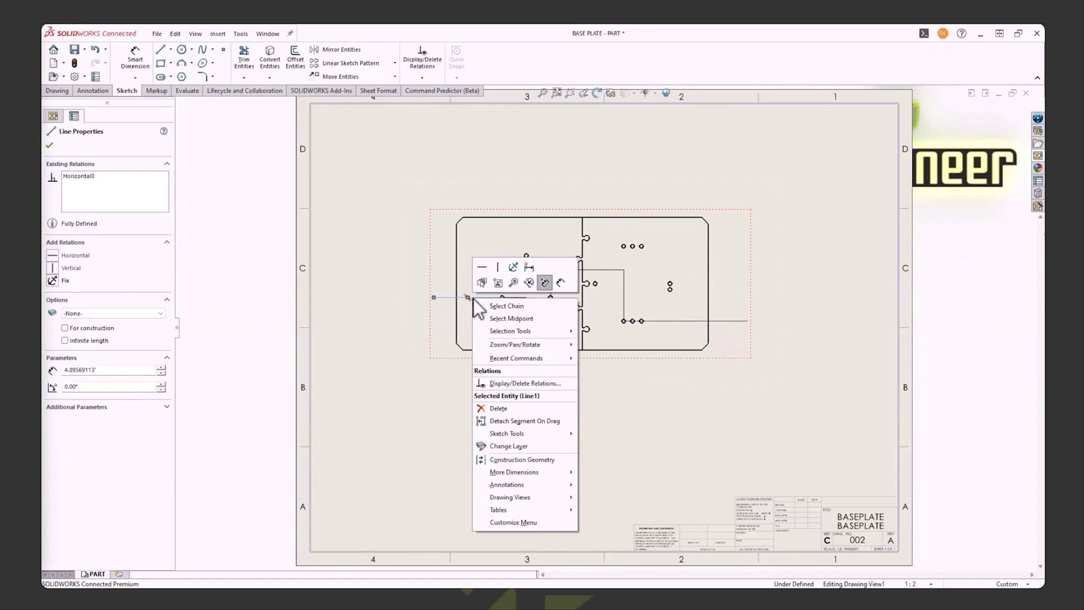
key(Escape)
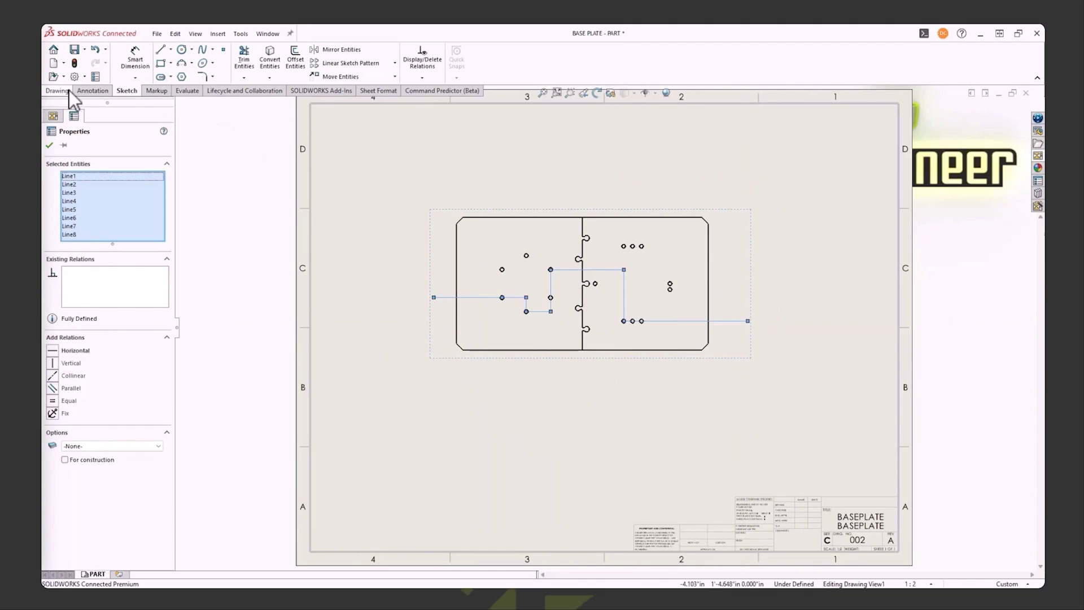
click(66, 91)
click(212, 58)
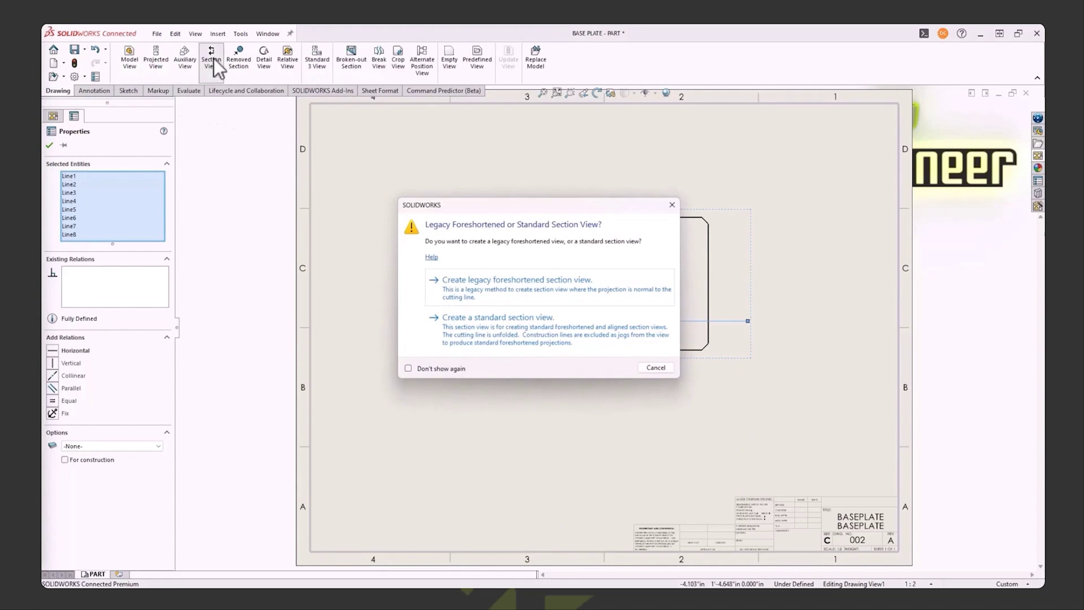
click(505, 327)
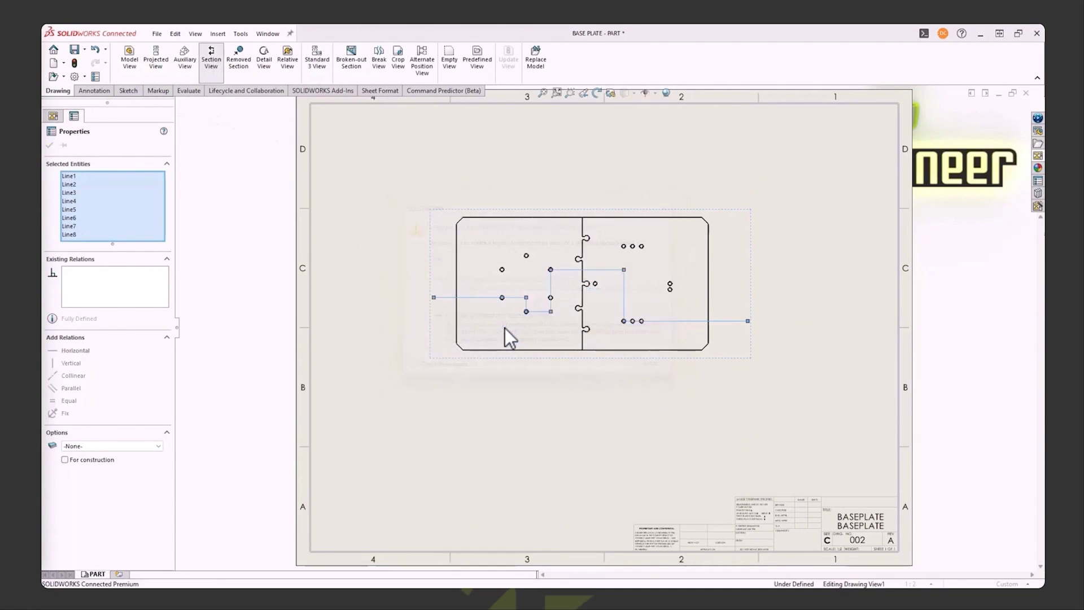
click(509, 398)
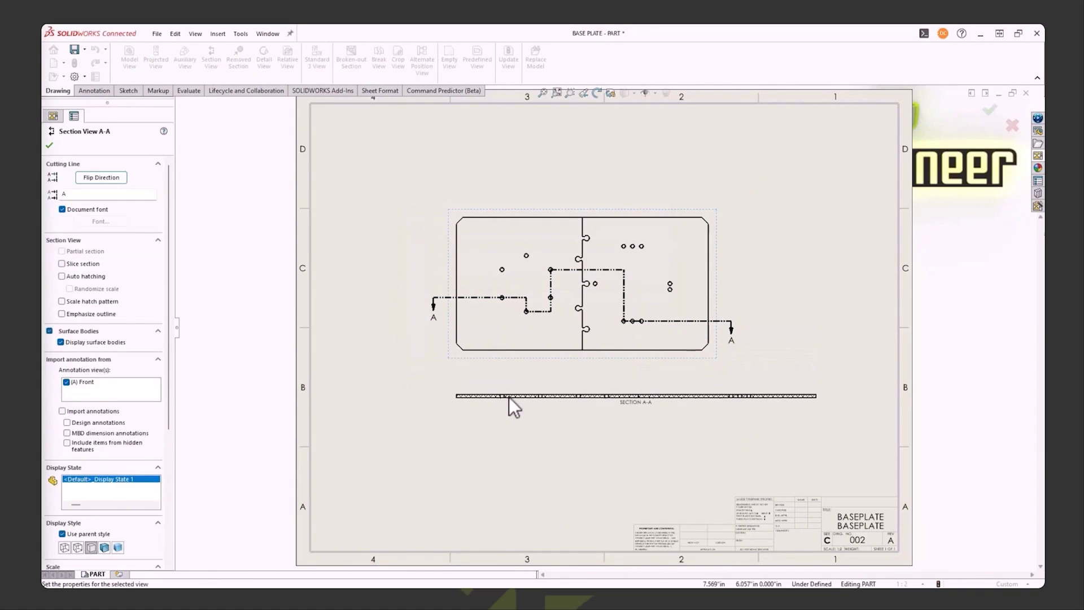
click(49, 145)
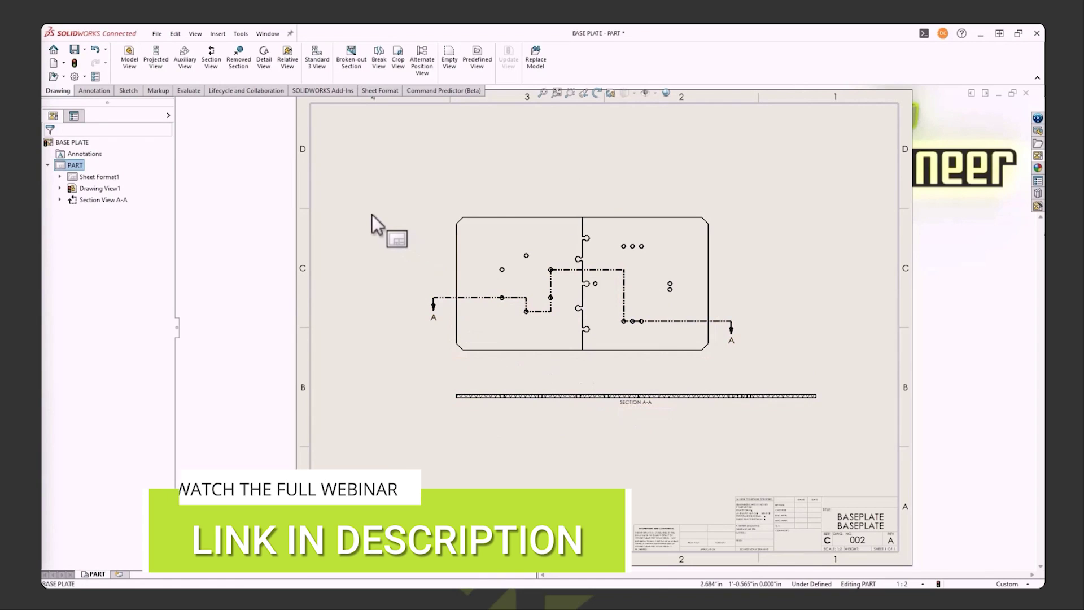
Edit the cutting line sketch of section A-A, convert its three vertical segments to construction lines and exit the sketch.
click(479, 297)
right_click(479, 297)
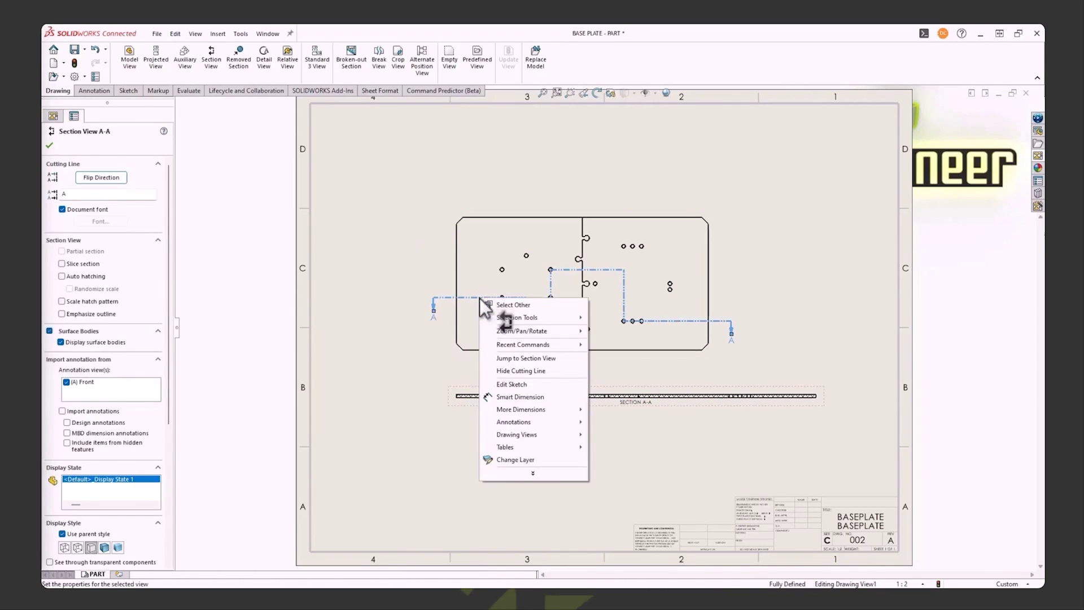
click(514, 384)
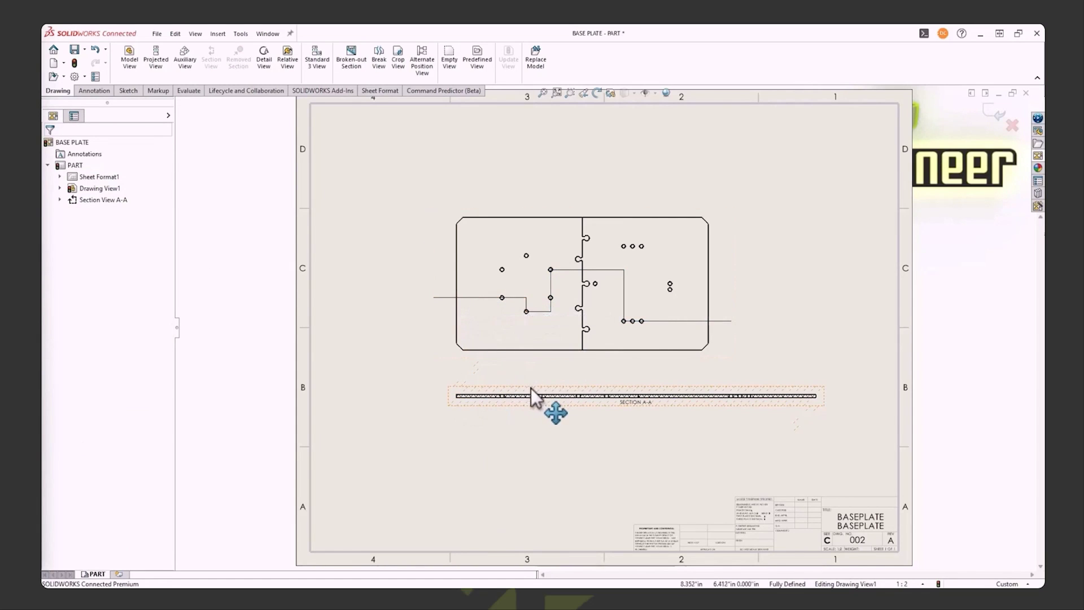
click(527, 303)
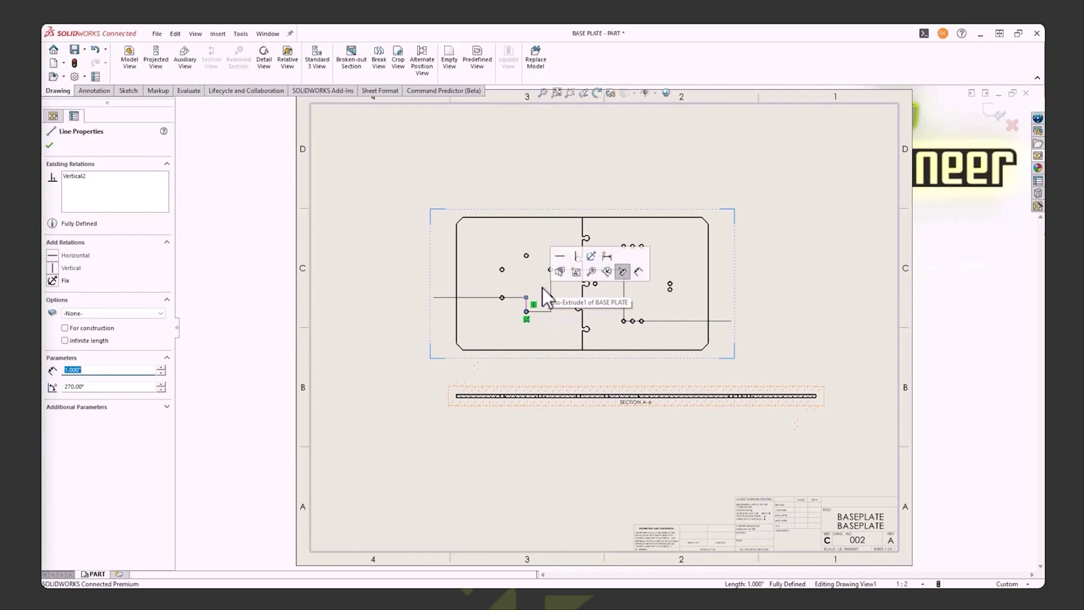
ctrl+click(550, 286)
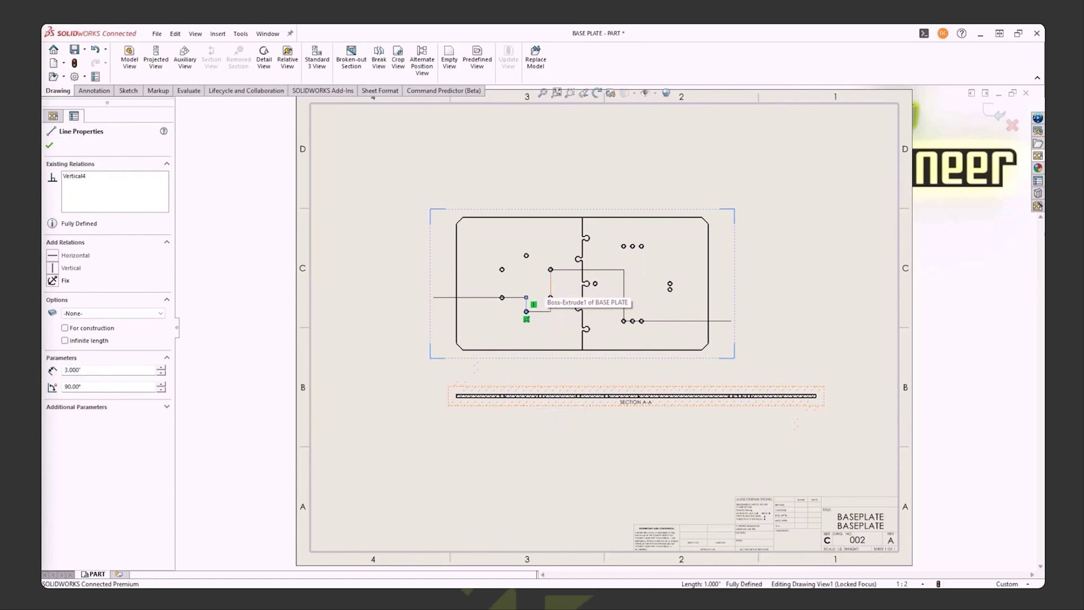
ctrl+click(624, 295)
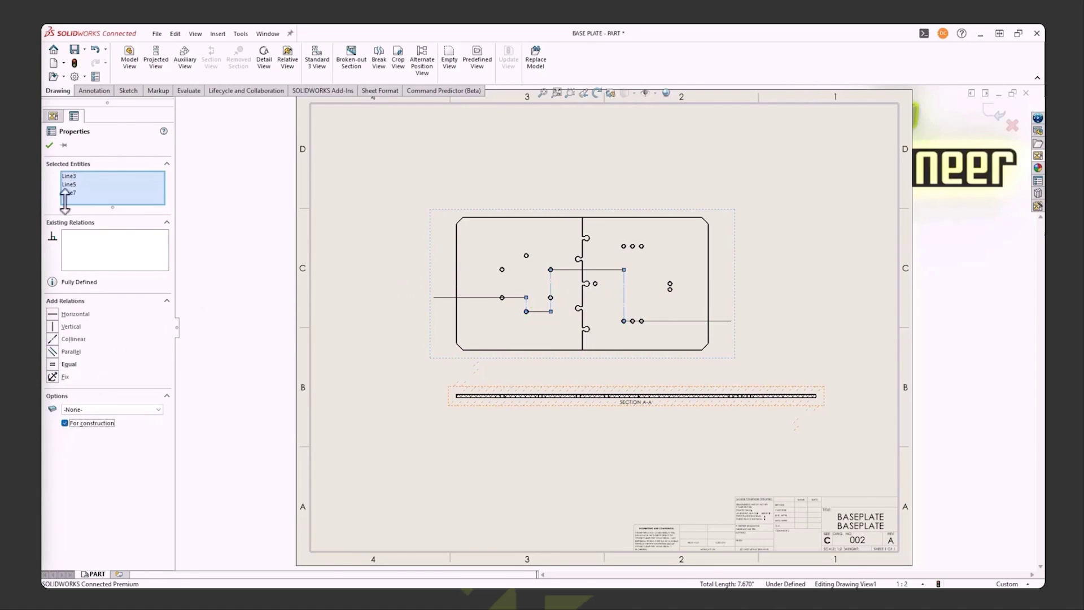
click(50, 144)
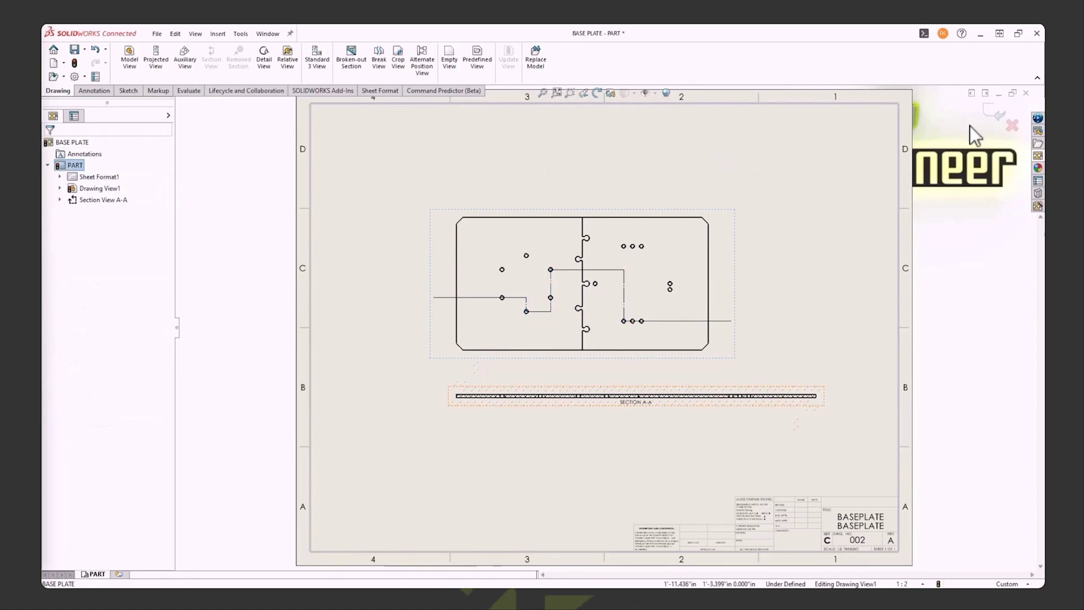
click(998, 115)
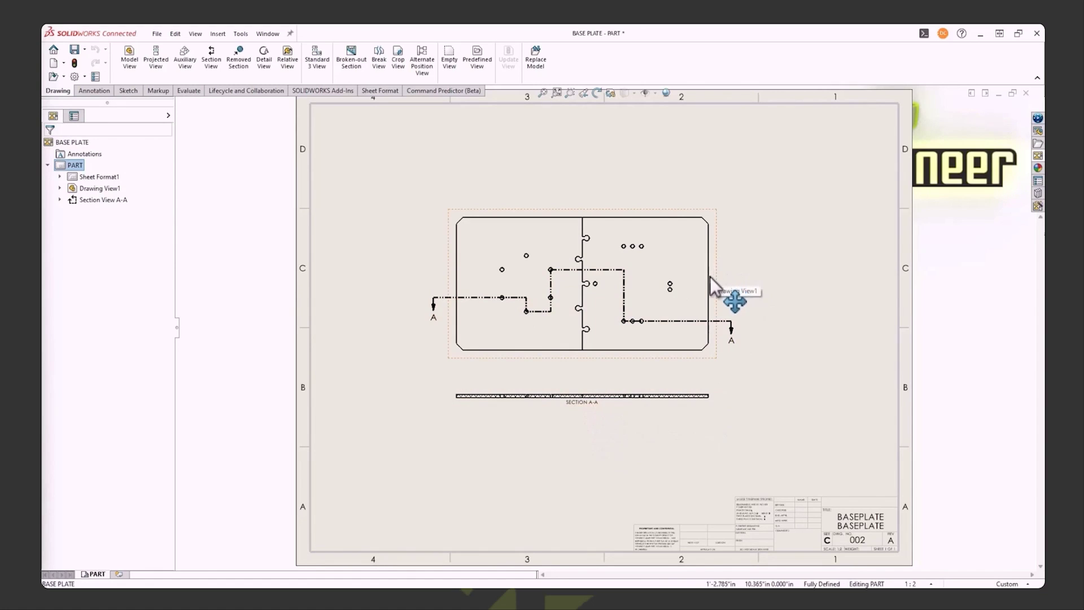
Move section view A-A slightly closer to the plate's top view and undo the move.
mouse_move(692, 411)
mouse_down()
mouse_move(701, 404)
mouse_move(686, 314)
mouse_move(678, 399)
mouse_up()
click(515, 473)
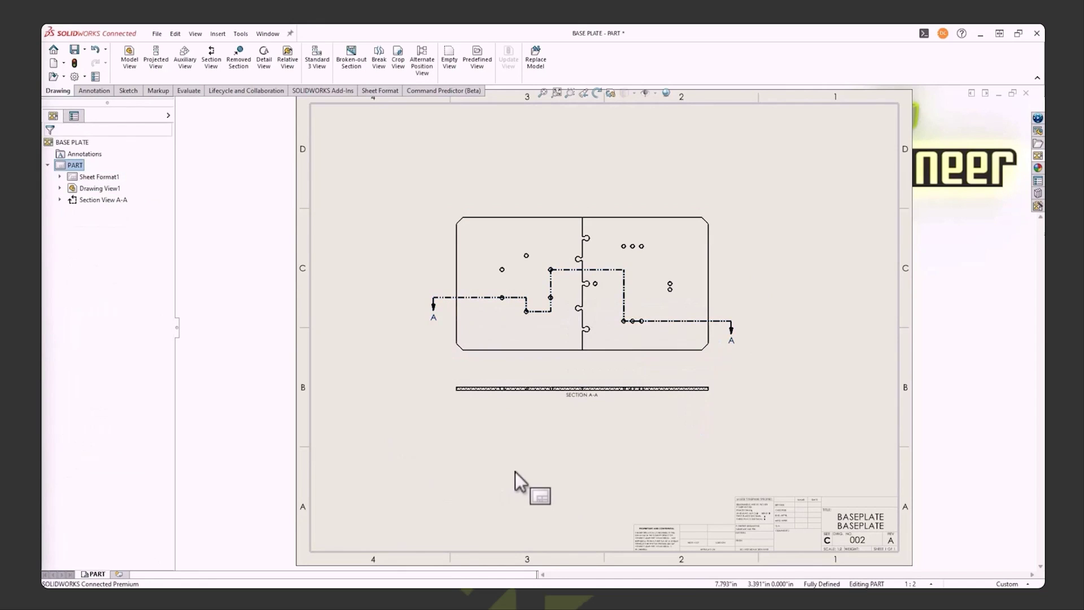
key(ctrl+z)
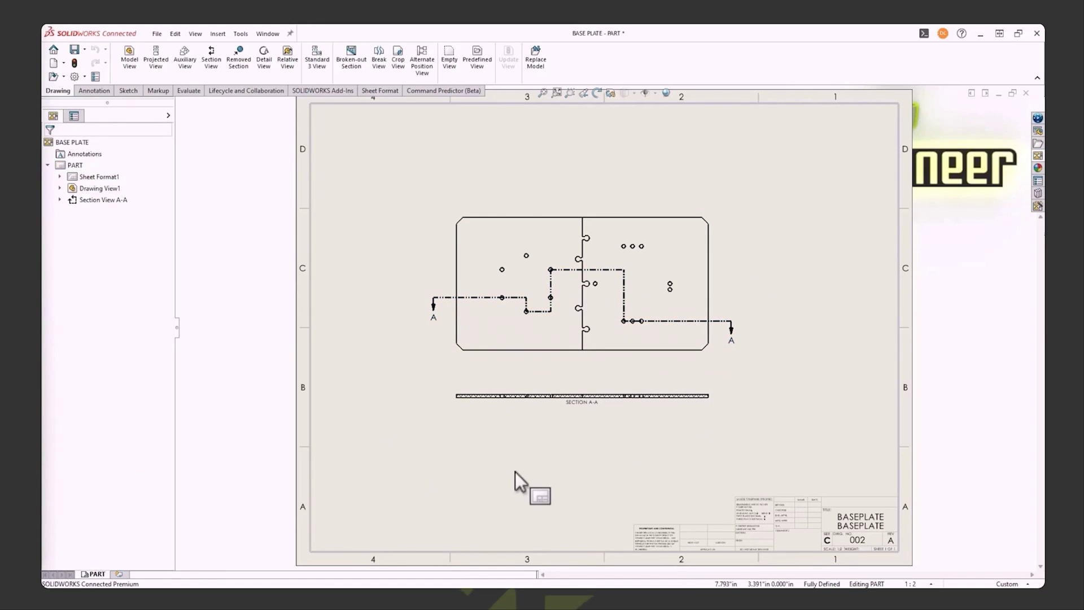
Delete section view A-A from the sheet.
click(543, 404)
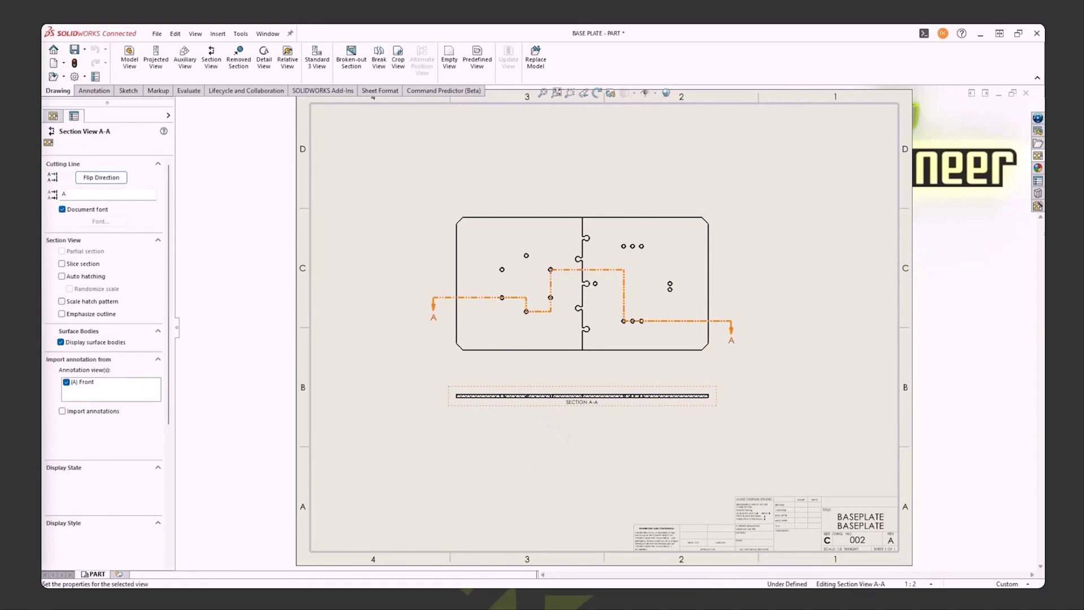
key(Delete)
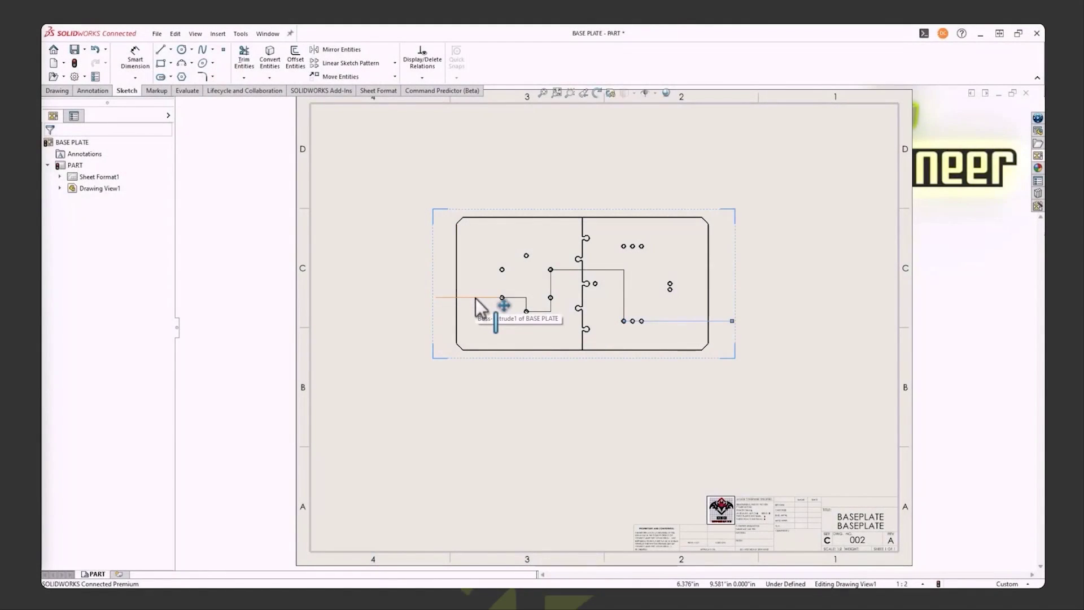
Create a foreshortened section view from the whole chain of stepped sketch lines and place it above the plate's top view.
click(475, 297)
right_click(475, 297)
click(507, 309)
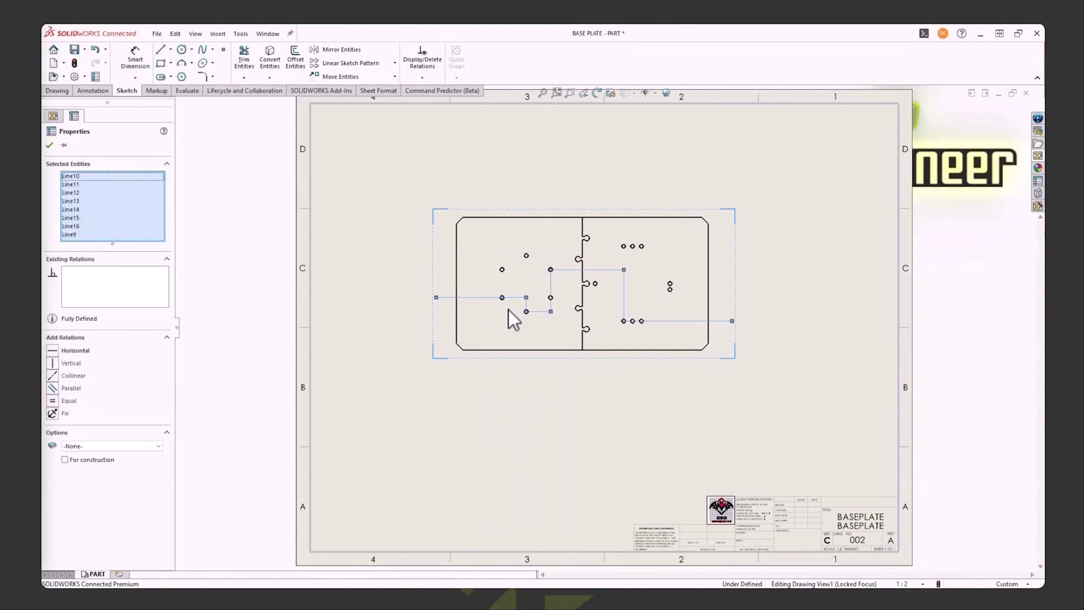
click(63, 94)
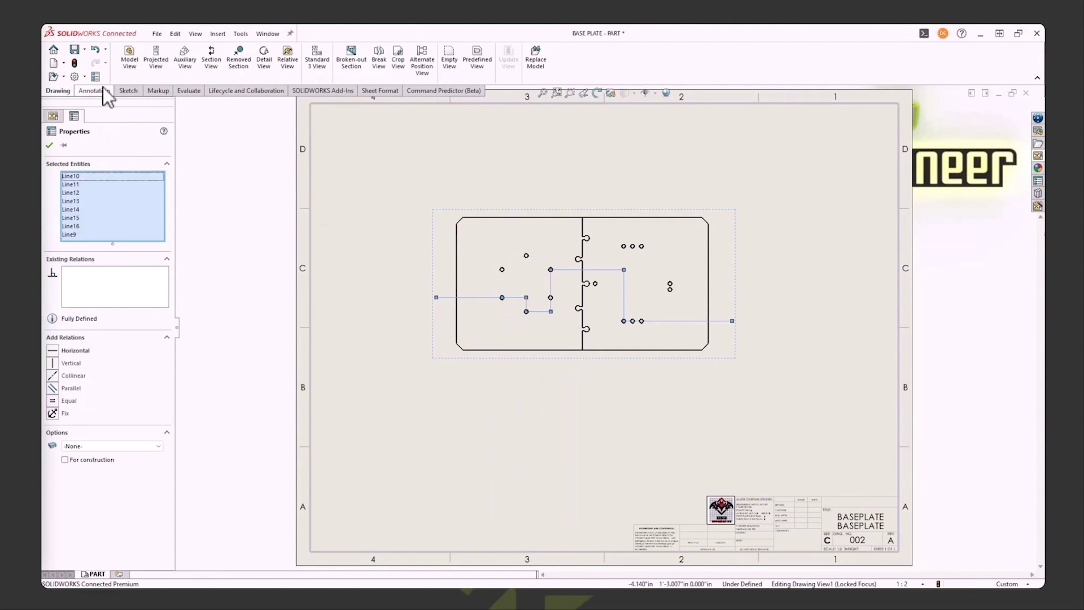
click(211, 62)
click(504, 287)
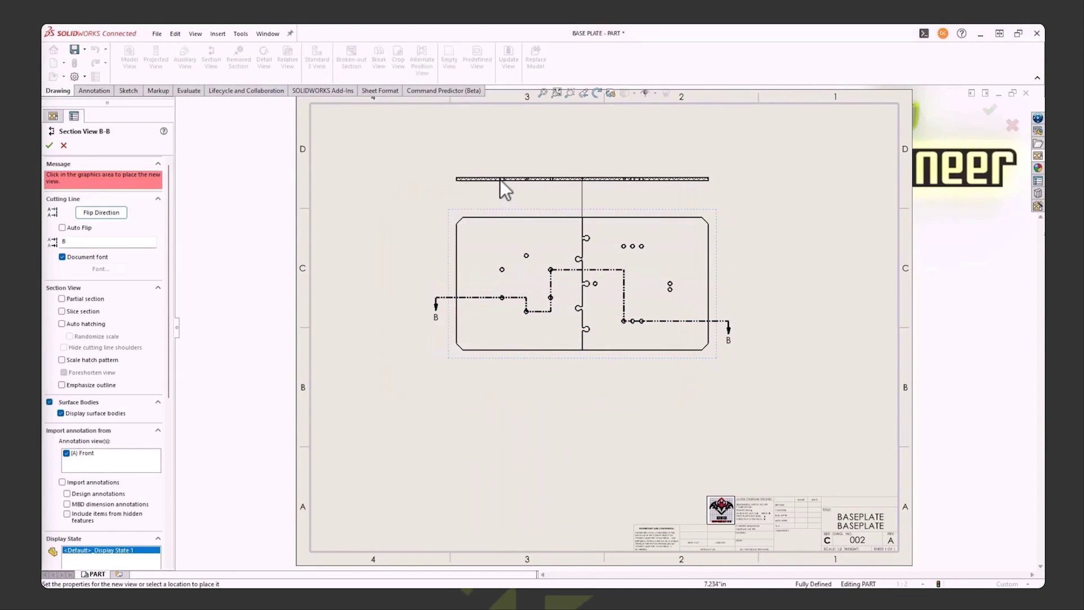
click(481, 175)
click(49, 145)
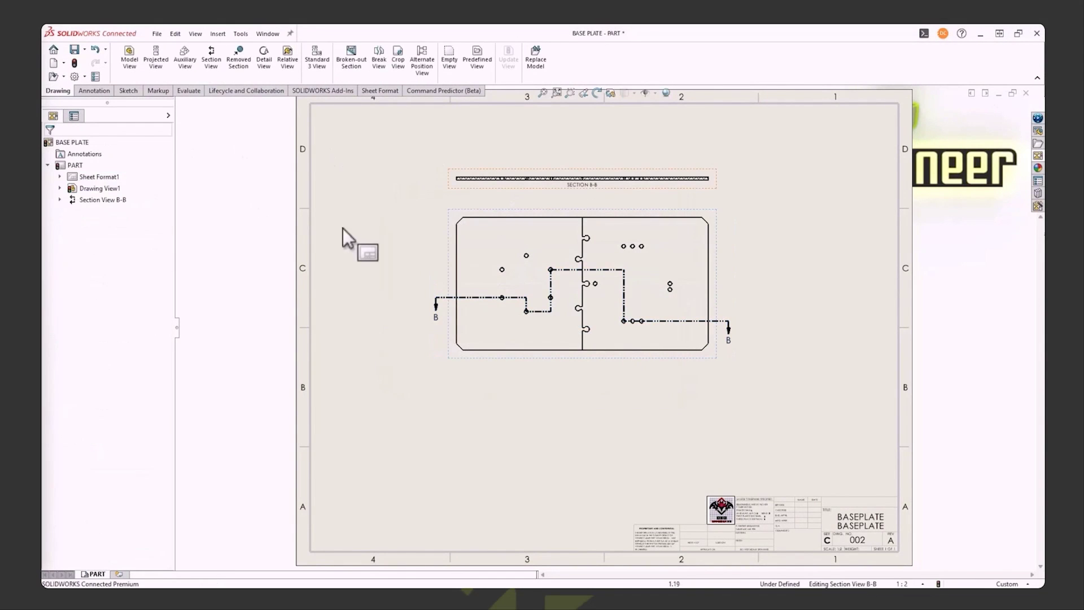